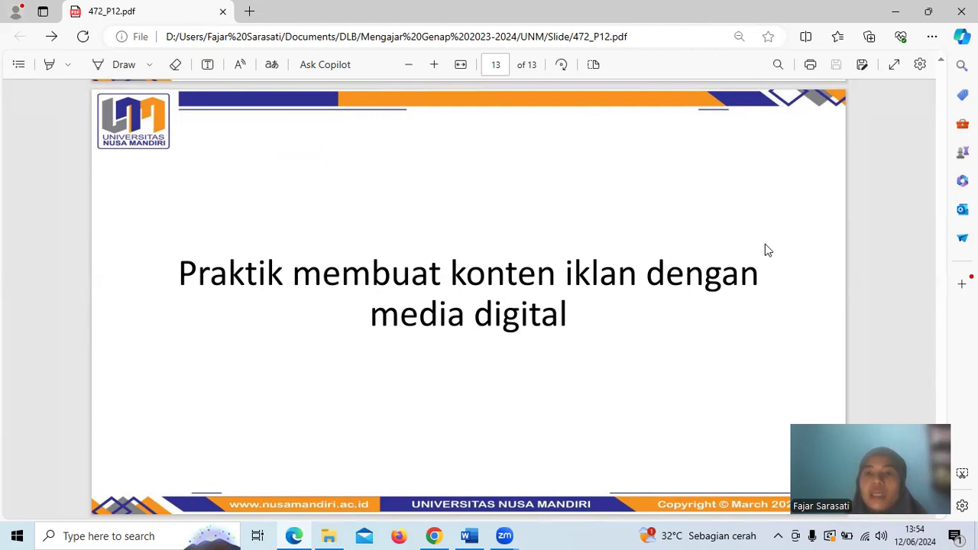
pyautogui.scroll(1, 768, 250)
pyautogui.scroll(-1, 769, 250)
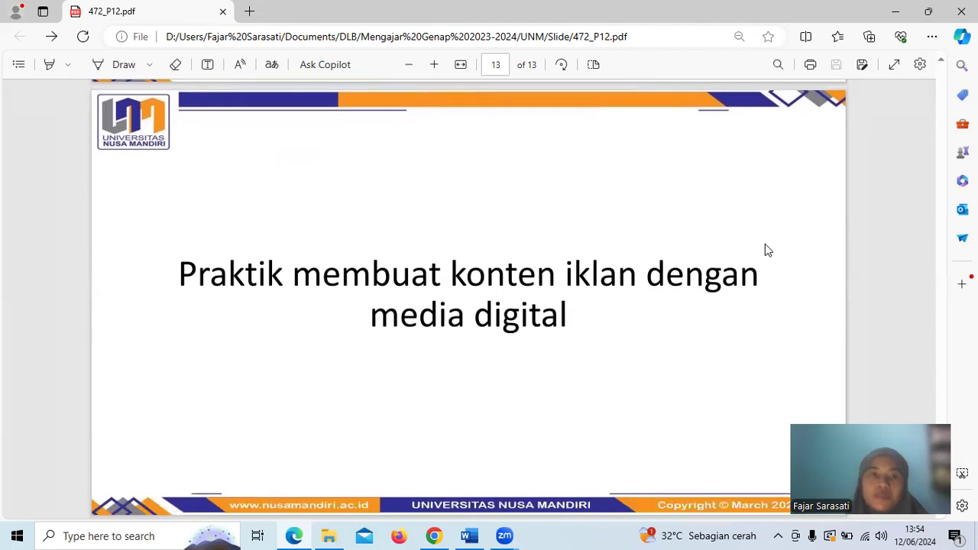
pyautogui.scroll(2, 768, 250)
pyautogui.scroll(-2, 768, 249)
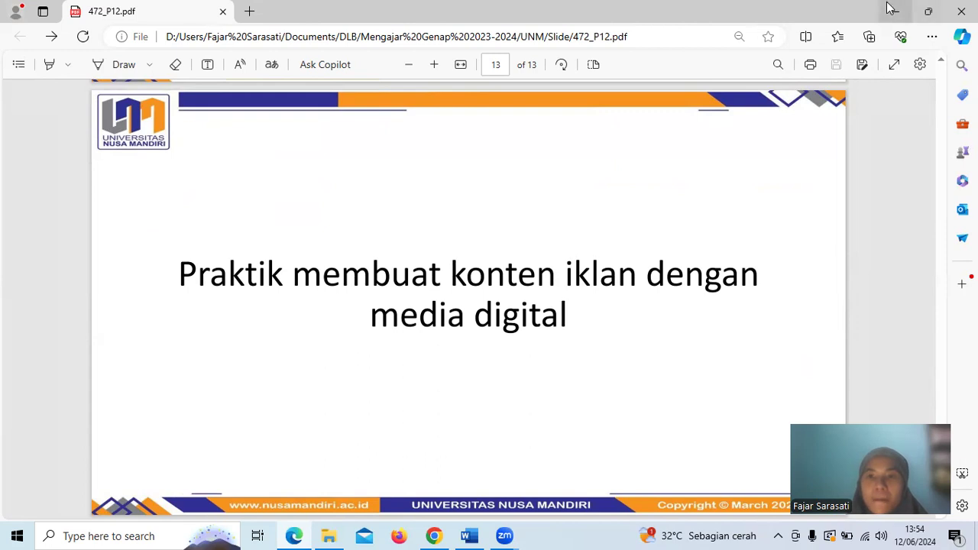
# Open the "ciri-ciri iklan" link on slide 10 and read through the article on the five traits of good ads
pyautogui.scroll(15, 466, 428)
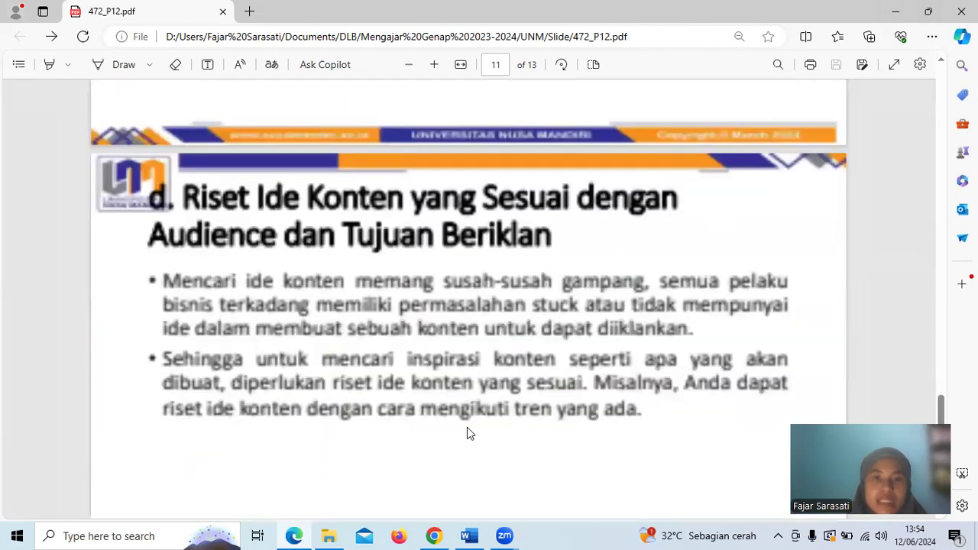
pyautogui.click(418, 384)
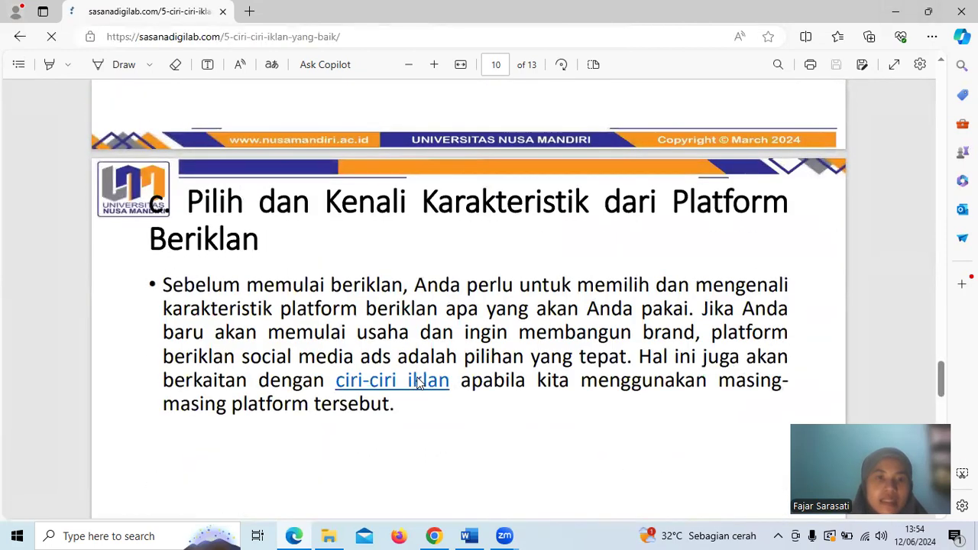
pyautogui.scroll(-10, 419, 385)
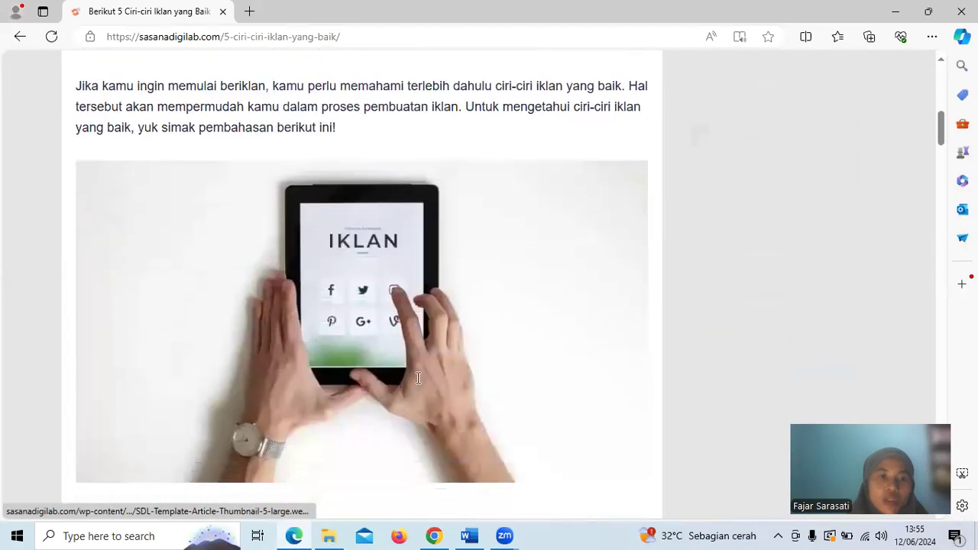
pyautogui.scroll(-7, 419, 385)
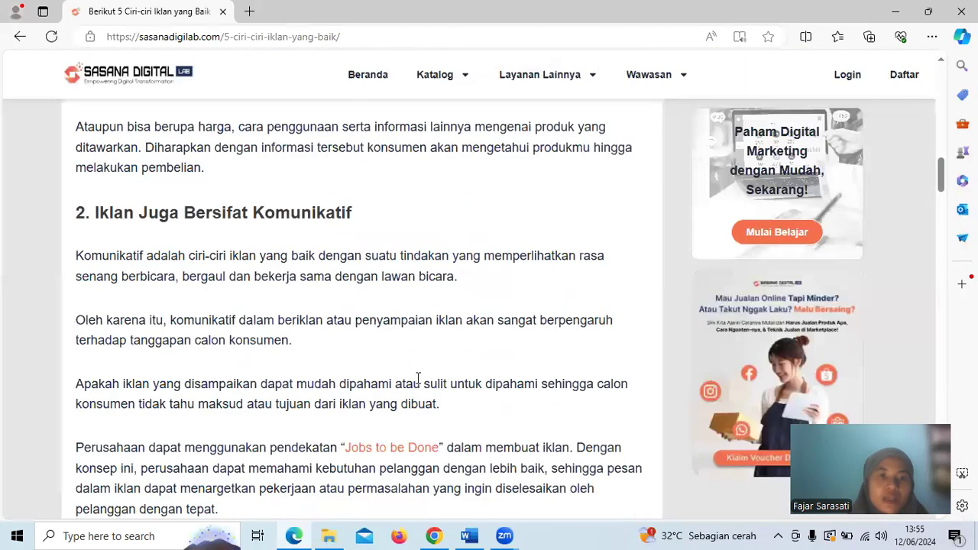
pyautogui.scroll(-3, 419, 384)
pyautogui.scroll(2, 419, 382)
pyautogui.scroll(7, 419, 378)
pyautogui.scroll(-4, 418, 382)
pyautogui.scroll(-8, 419, 382)
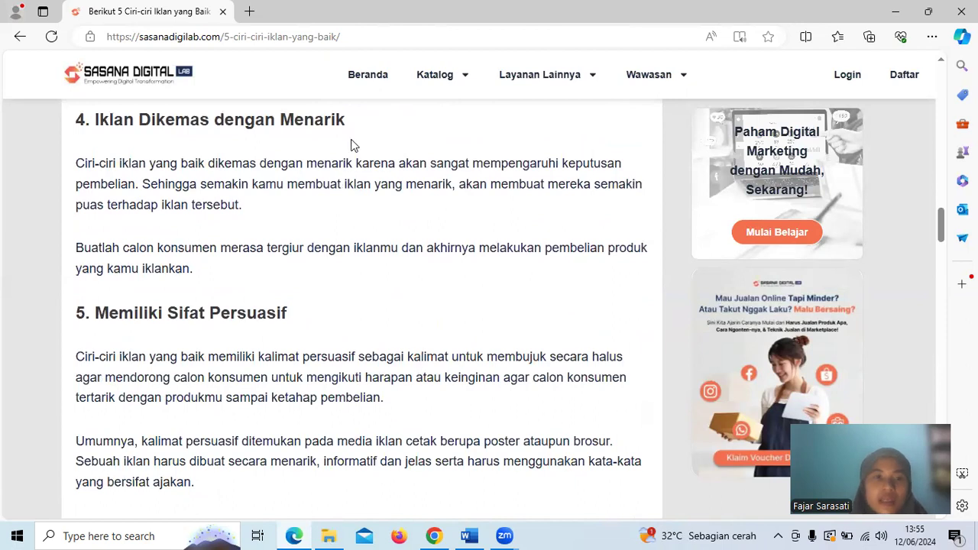
pyautogui.scroll(11, 351, 139)
pyautogui.scroll(10, 353, 146)
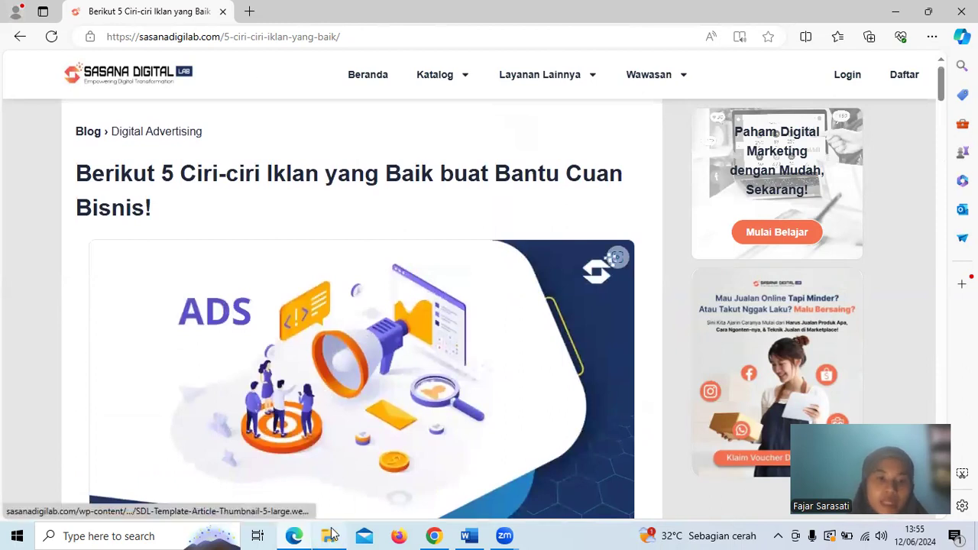
# Return to the 472_P12.pdf slides and go to the first page
pyautogui.click(20, 36)
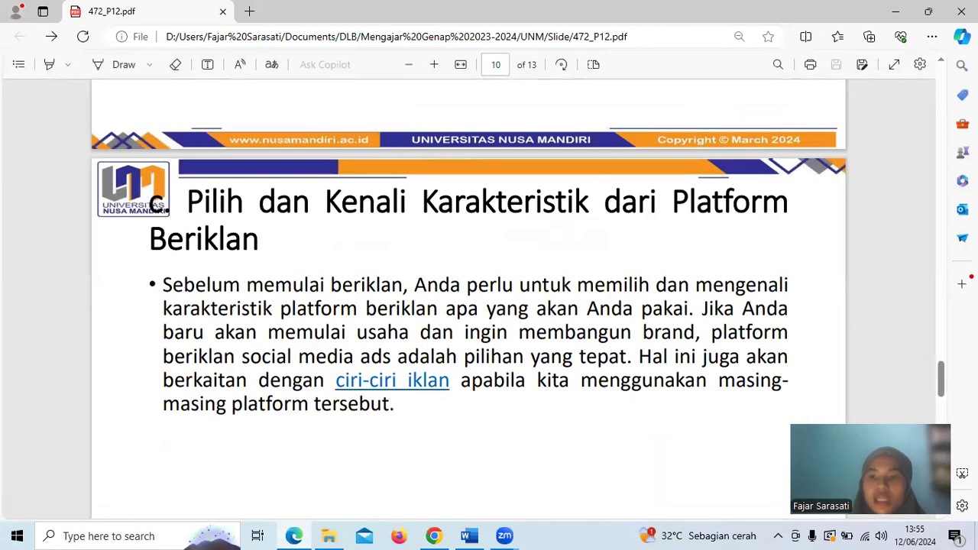
pyautogui.moveTo(945, 380); pyautogui.dragTo(946, 96)
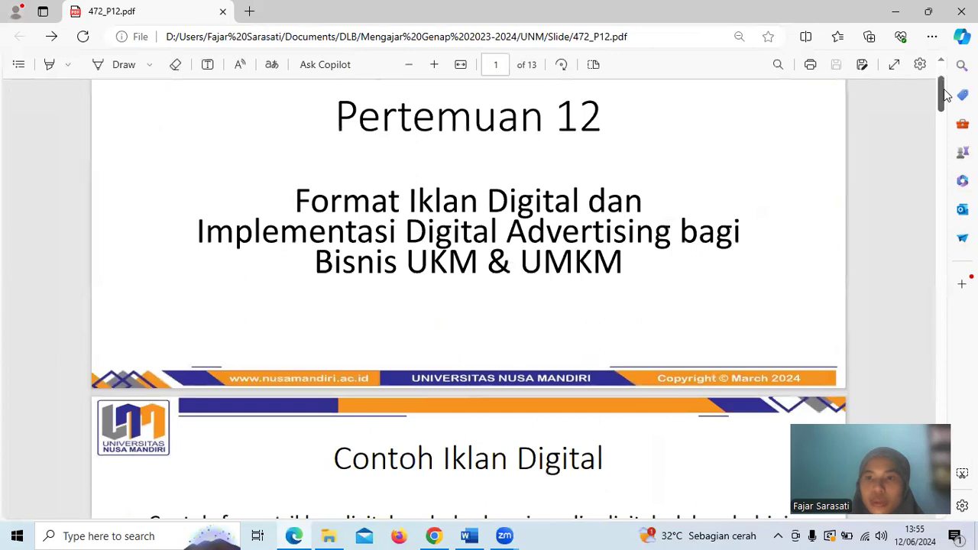
# Switch to the Google Ads overview in Chrome and look at the metrics offered for the Klik card, leaving it as is
pyautogui.click(895, 15)
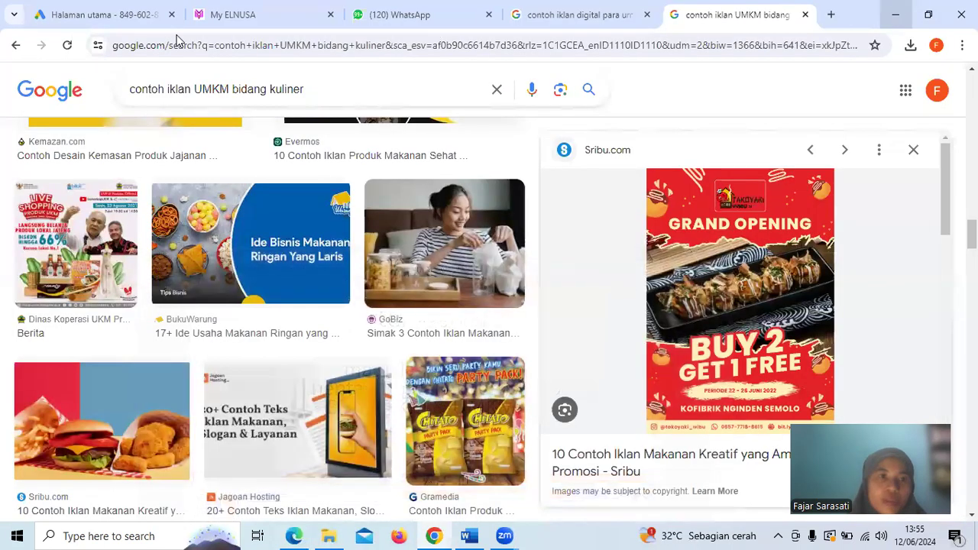
pyautogui.click(138, 14)
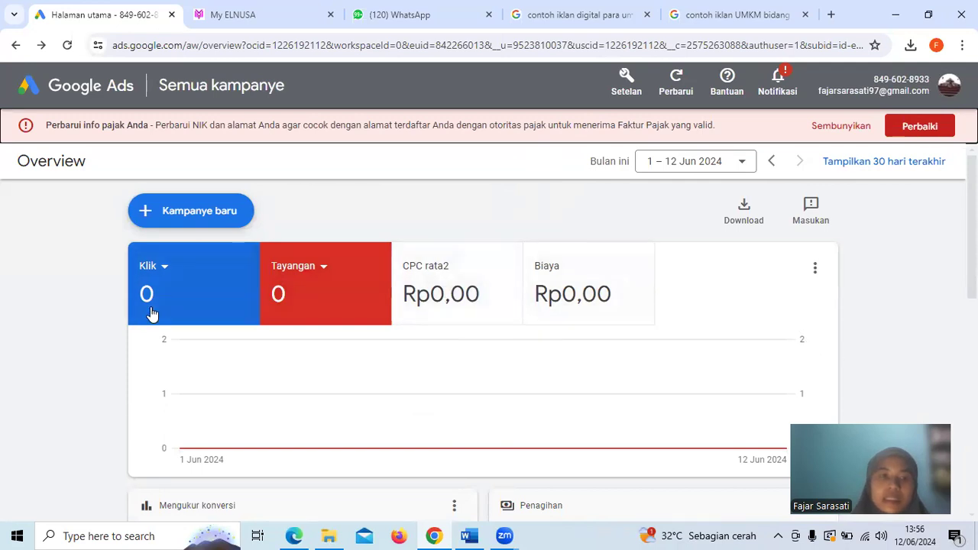
pyautogui.scroll(-1, 150, 309)
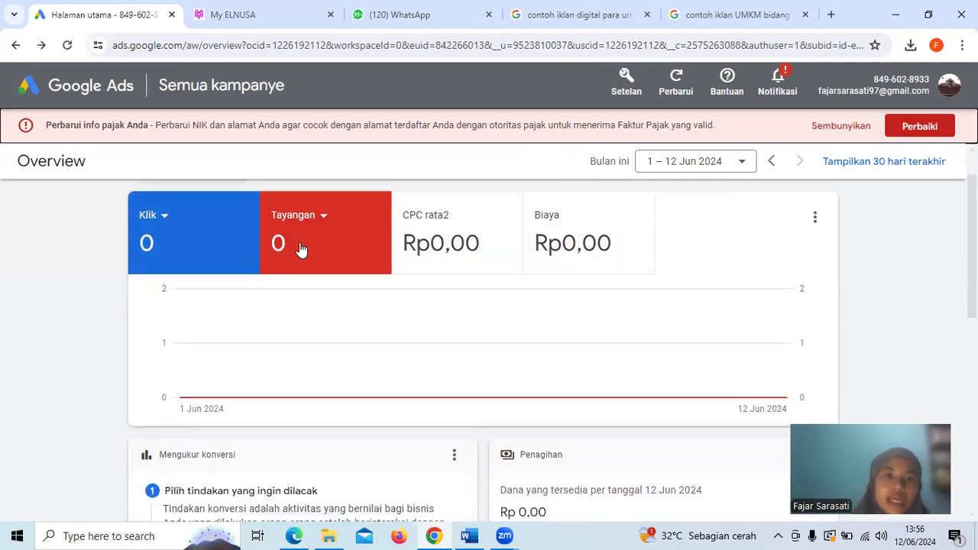
pyautogui.click(164, 218)
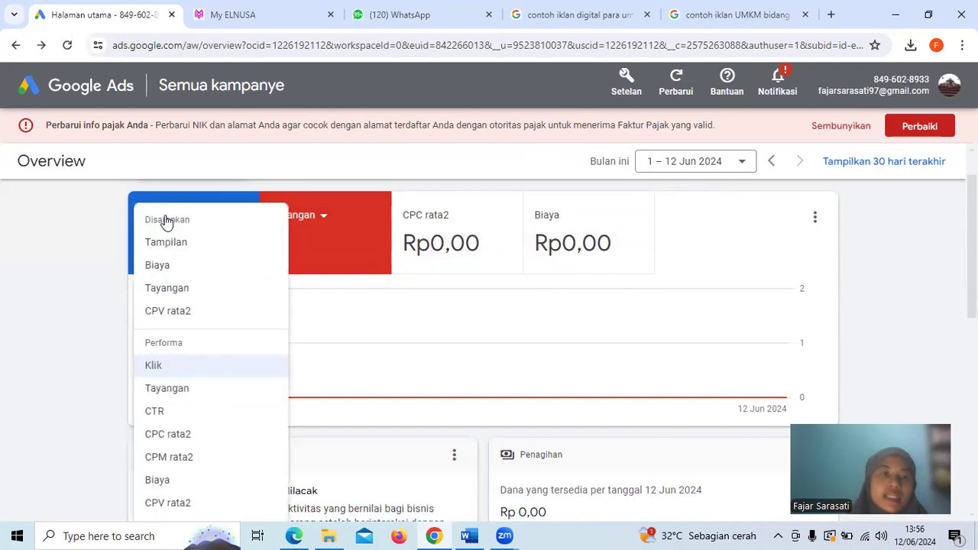
pyautogui.click(89, 341)
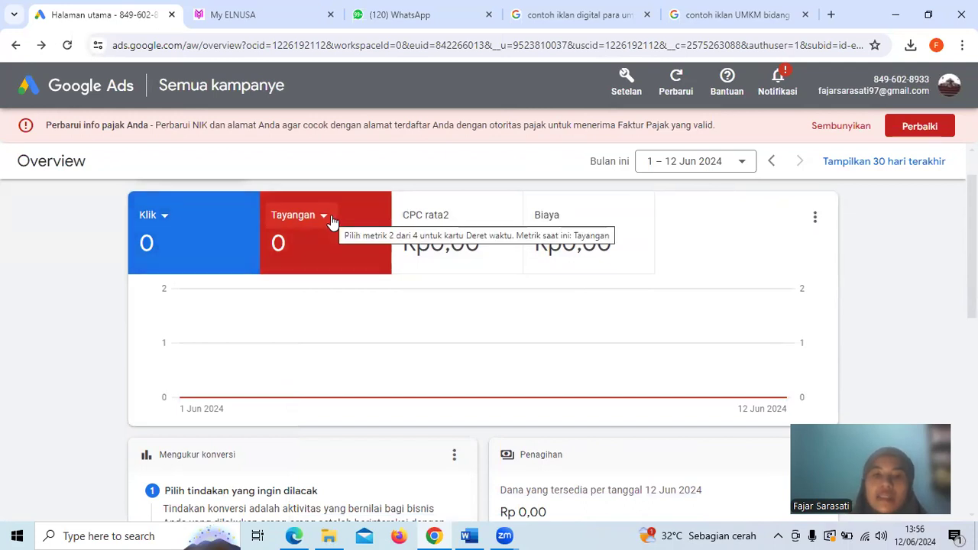
# Look at the conversion actions available for tracking in the Mengukur konversi card without choosing one
pyautogui.scroll(-3, 760, 374)
pyautogui.scroll(-1, 759, 374)
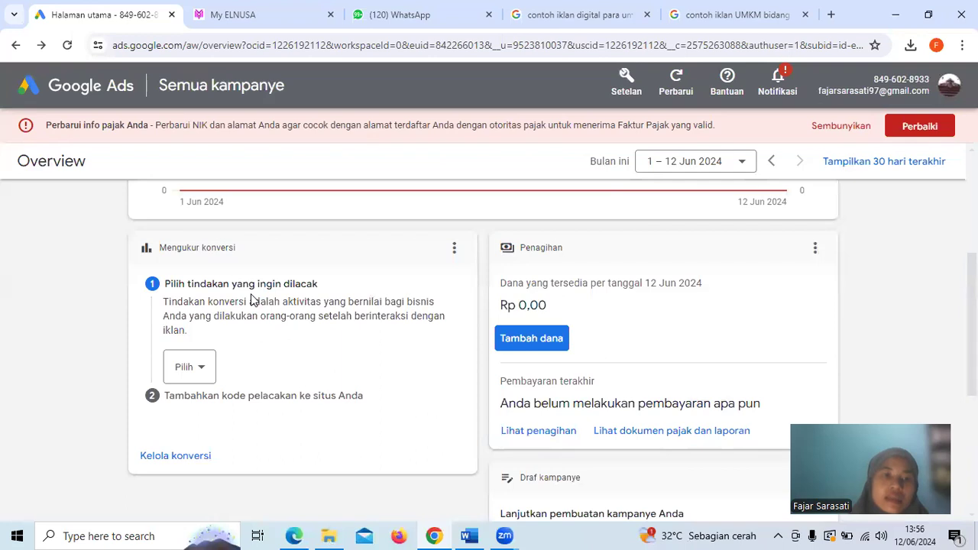
pyautogui.click(201, 369)
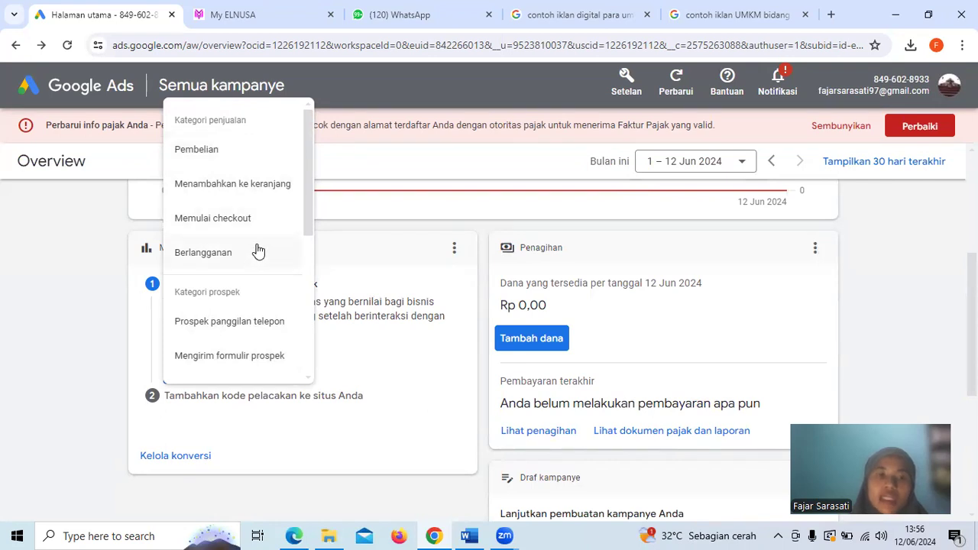
pyautogui.click(94, 316)
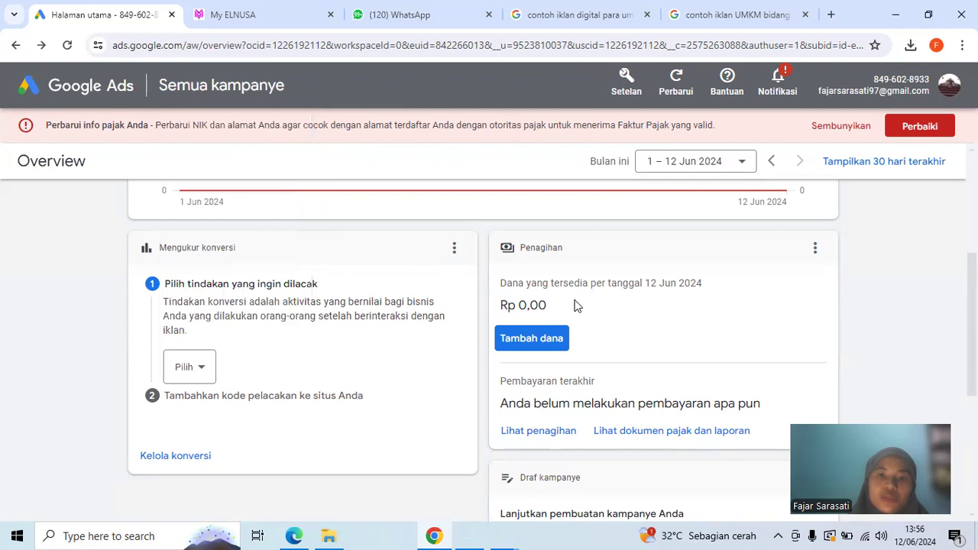
# Examine the billing and campaign draft cards on the Google Ads overview, including the options to continue or delete the draft
pyautogui.scroll(-1, 577, 305)
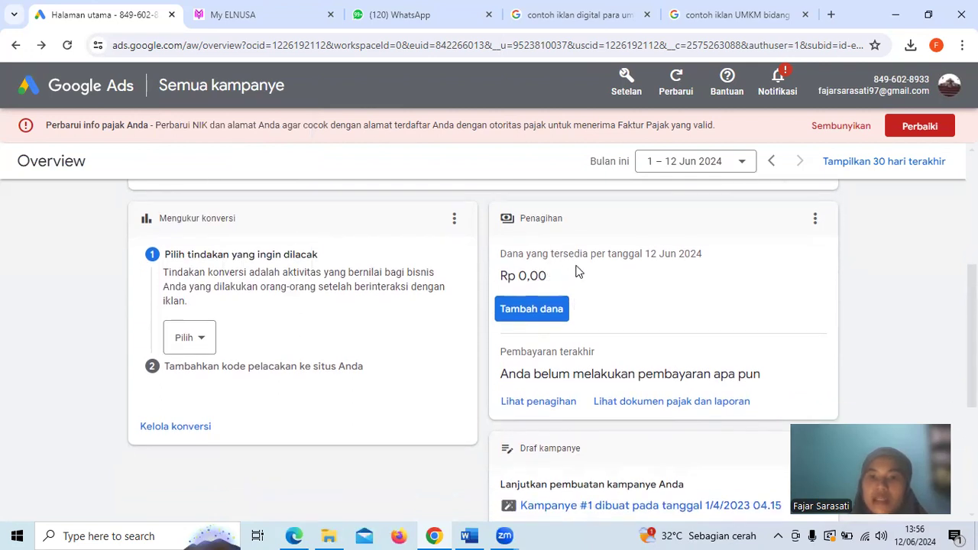
pyautogui.scroll(-1, 575, 271)
pyautogui.scroll(-3, 577, 271)
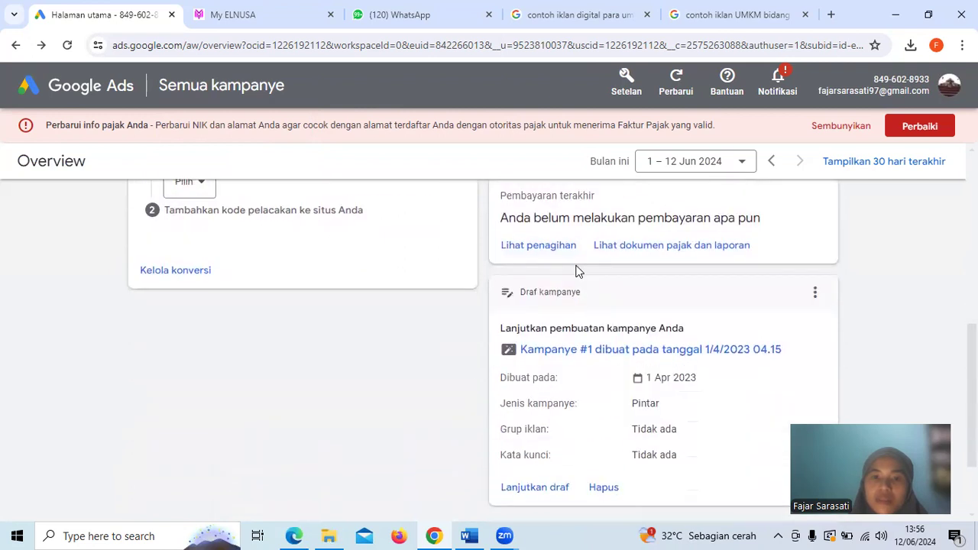
pyautogui.scroll(-1, 576, 270)
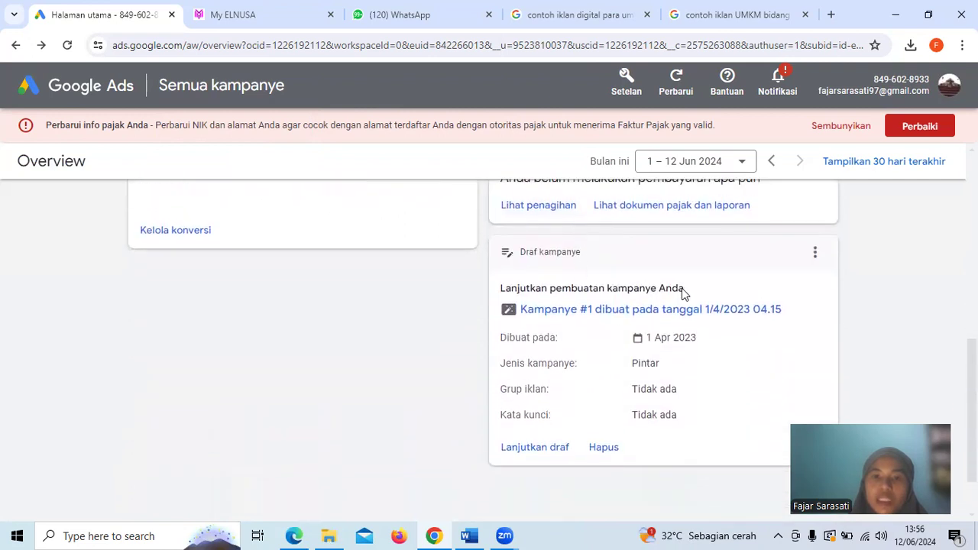
pyautogui.scroll(1, 681, 290)
pyautogui.scroll(-2, 682, 292)
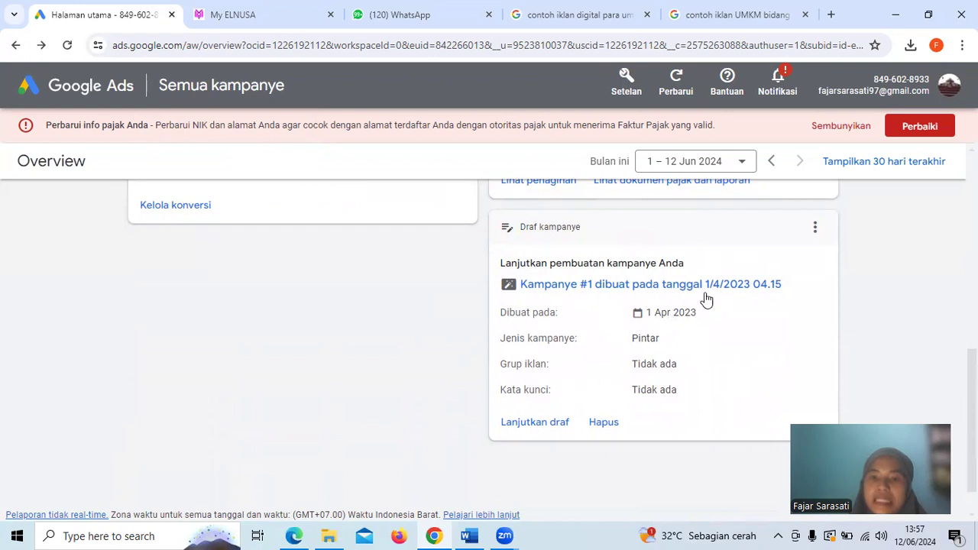
pyautogui.scroll(7, 706, 312)
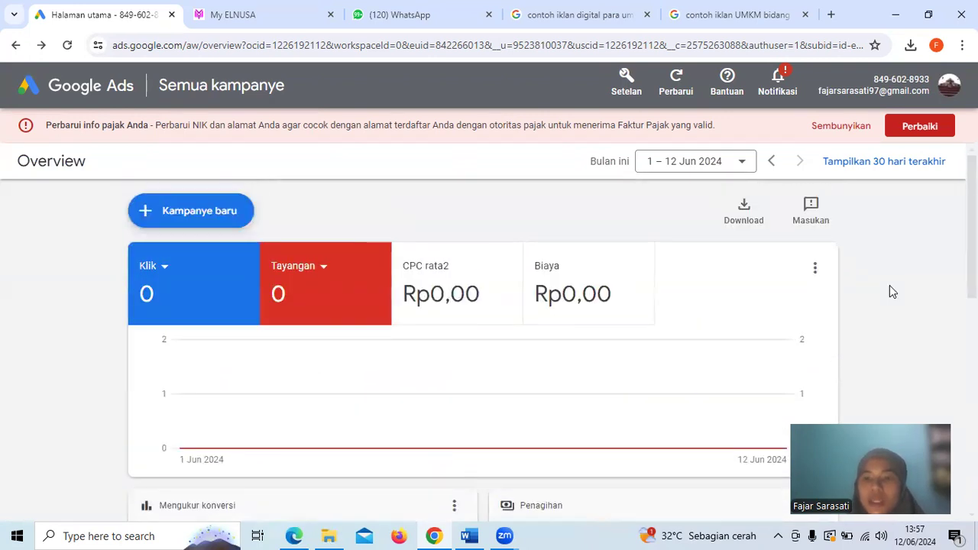
pyautogui.scroll(-1, 550, 328)
pyautogui.scroll(1, 550, 329)
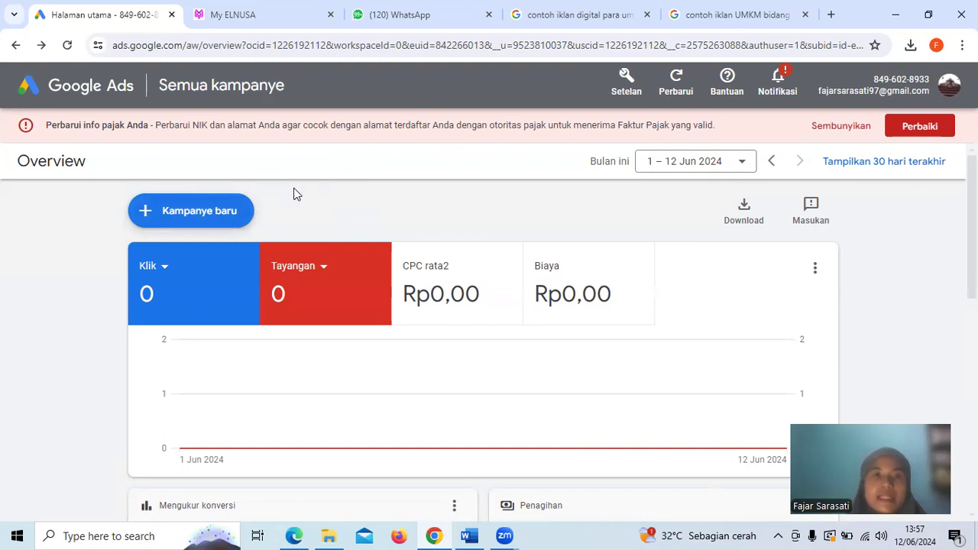
# Start a new campaign and review the available campaign objectives
pyautogui.click(210, 212)
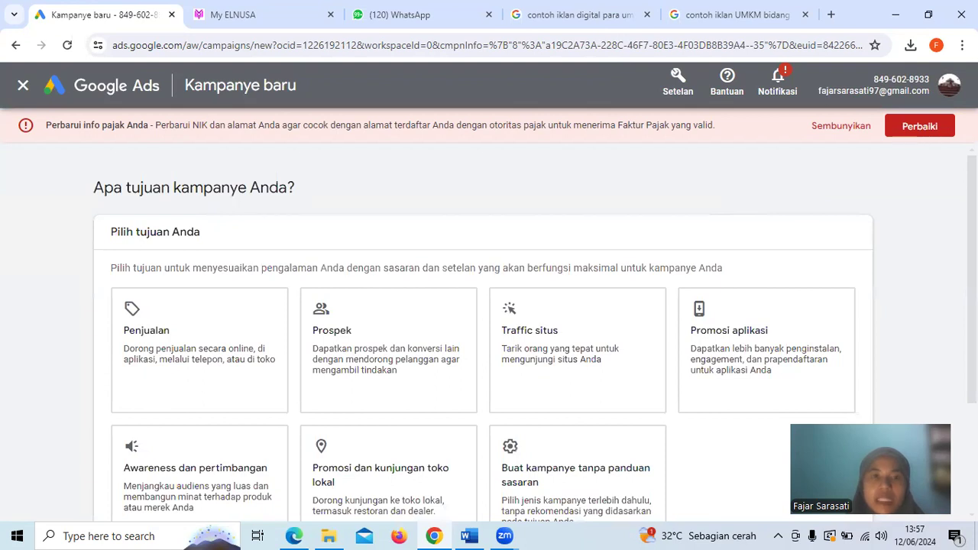
pyautogui.scroll(-1, 489, 336)
pyautogui.scroll(-1, 489, 336)
pyautogui.scroll(1, 489, 337)
pyautogui.scroll(-1, 489, 336)
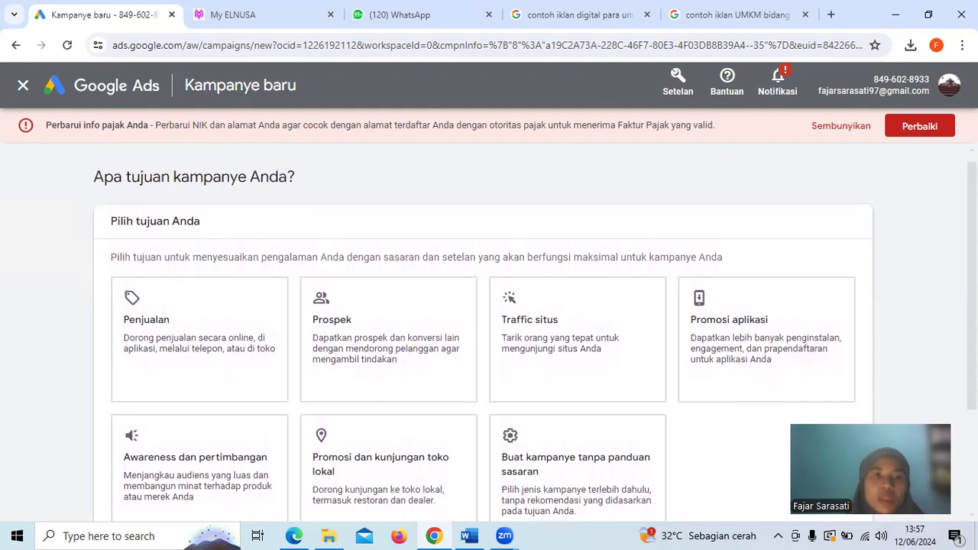
pyautogui.scroll(-1, 489, 336)
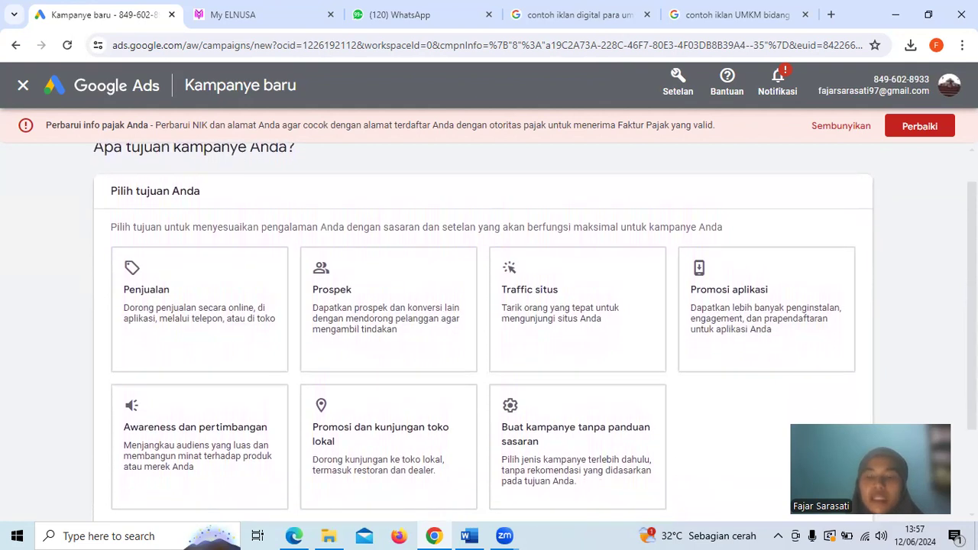
pyautogui.scroll(-1, 489, 336)
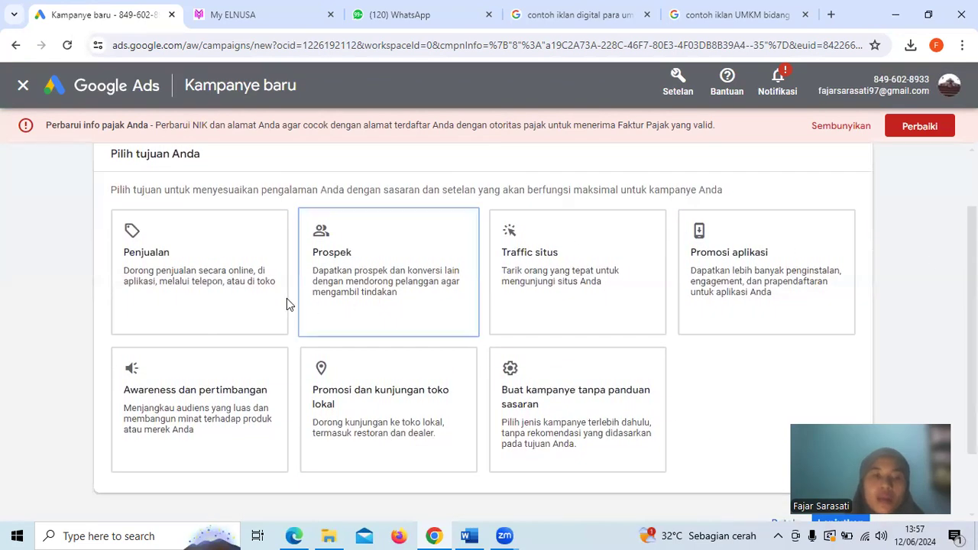
# Compare the campaign objectives and choose Penjualan as the objective of the new campaign
pyautogui.click(191, 265)
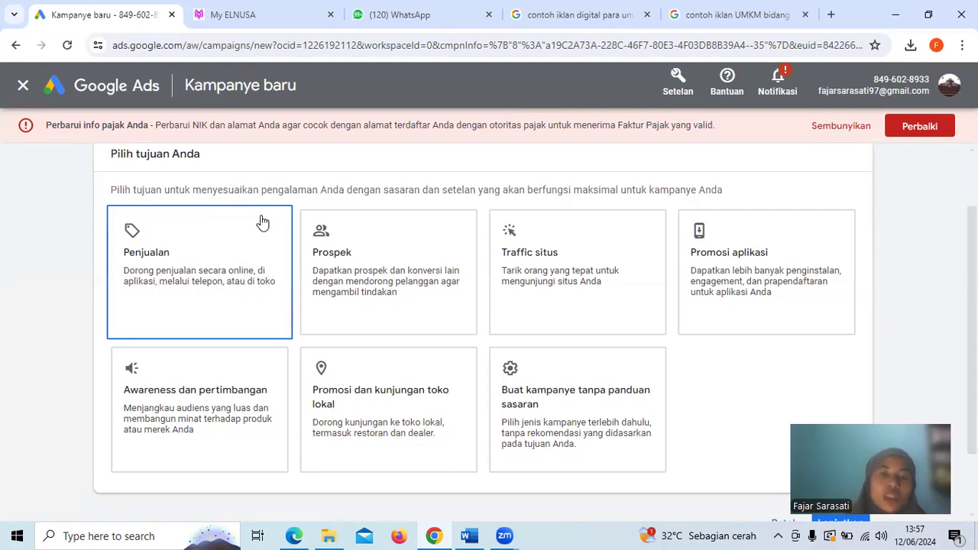
pyautogui.click(382, 223)
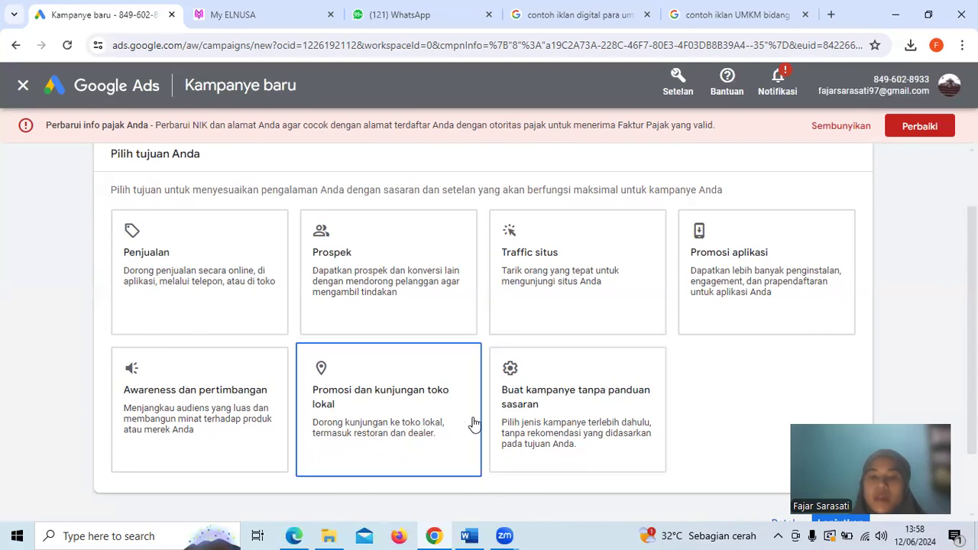
pyautogui.scroll(-1, 711, 384)
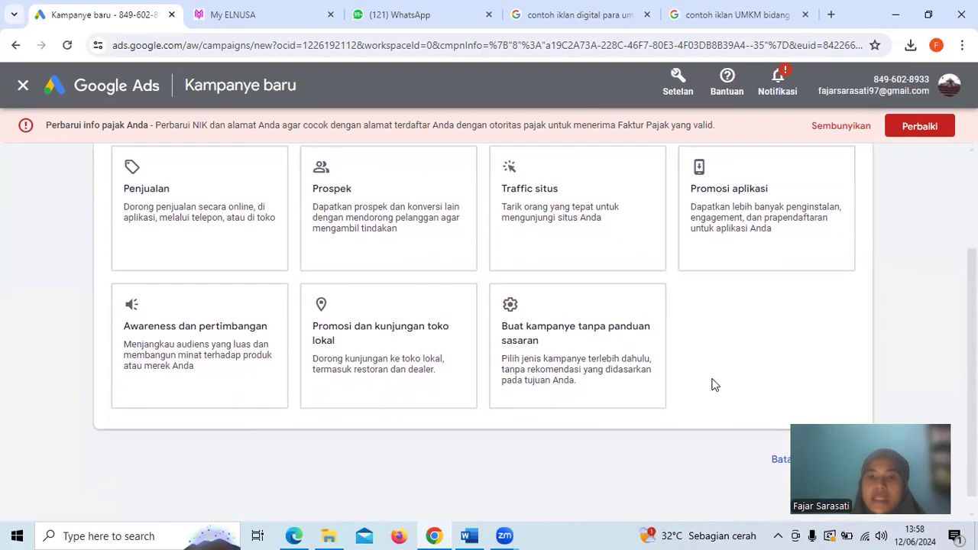
pyautogui.scroll(1, 711, 384)
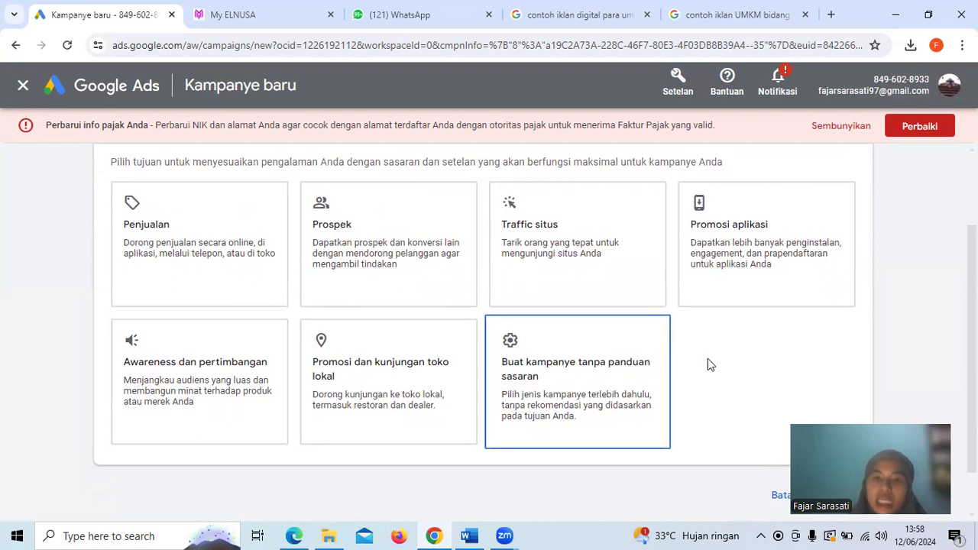
pyautogui.scroll(2, 752, 359)
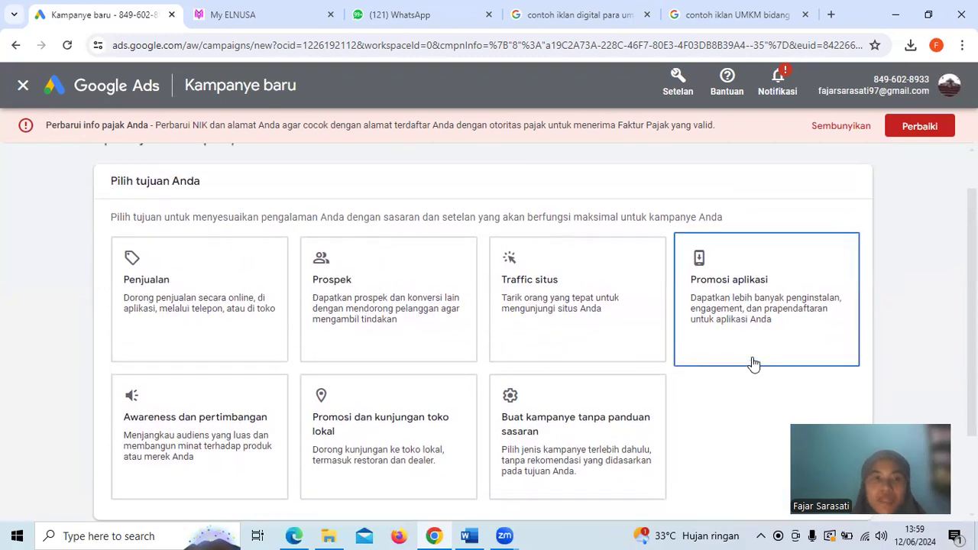
pyautogui.scroll(-2, 753, 364)
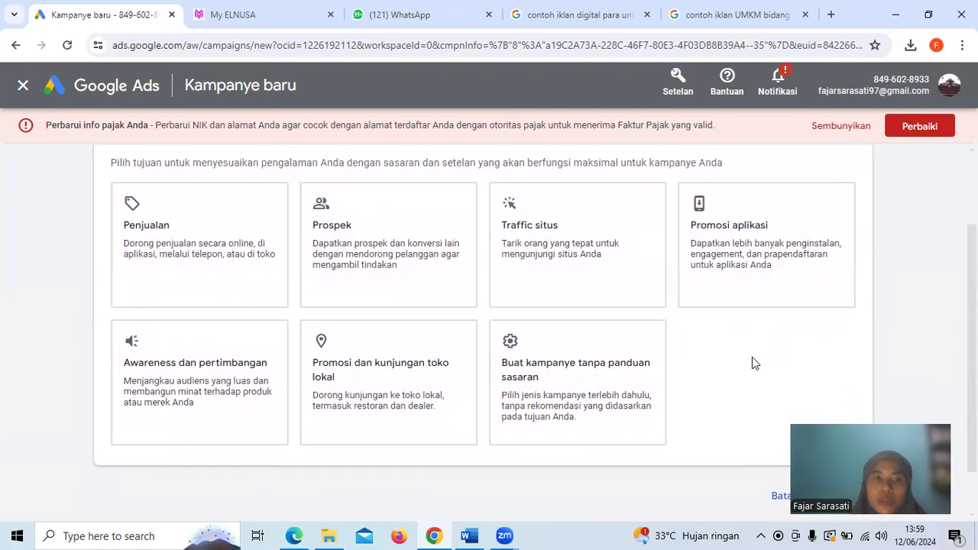
pyautogui.click(171, 251)
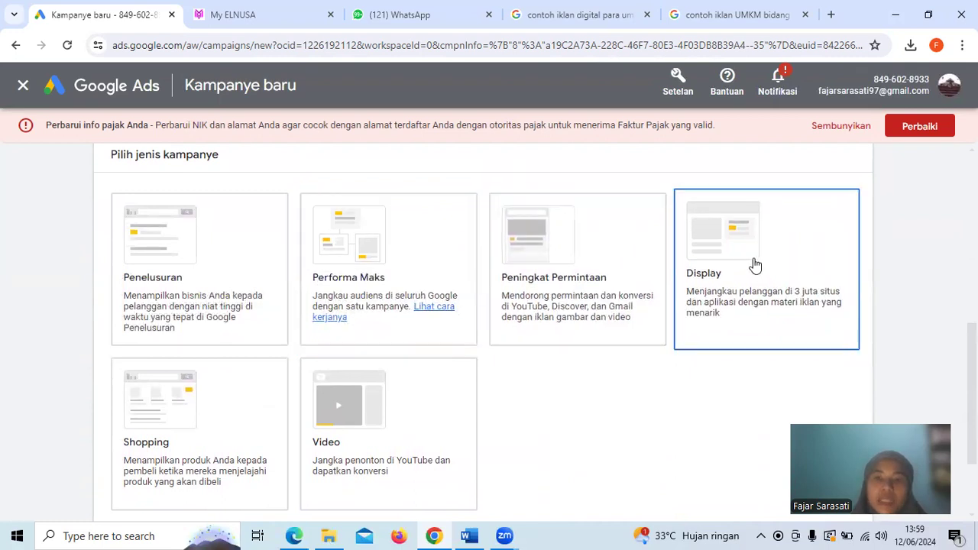
# Try to continue the sales campaign with Video as the campaign type
pyautogui.click(397, 405)
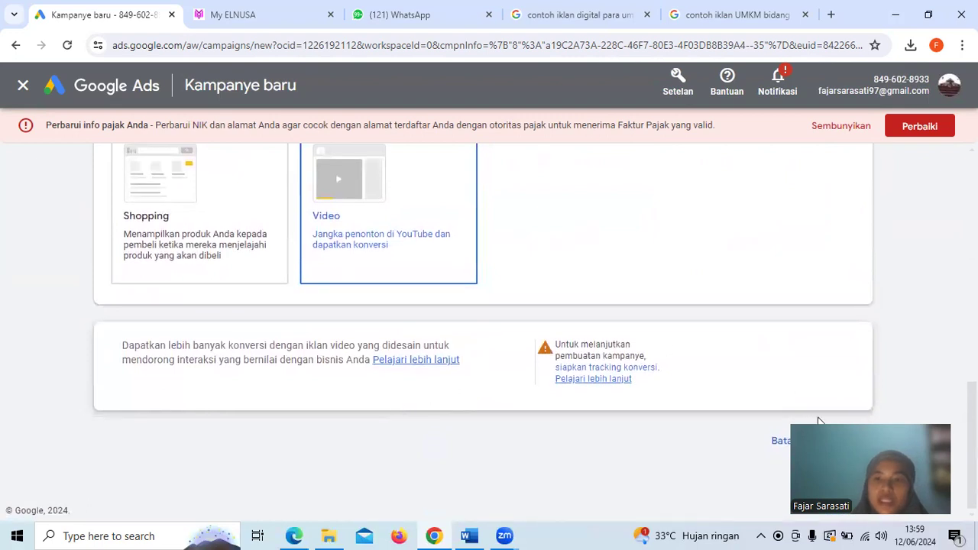
pyautogui.click(850, 442)
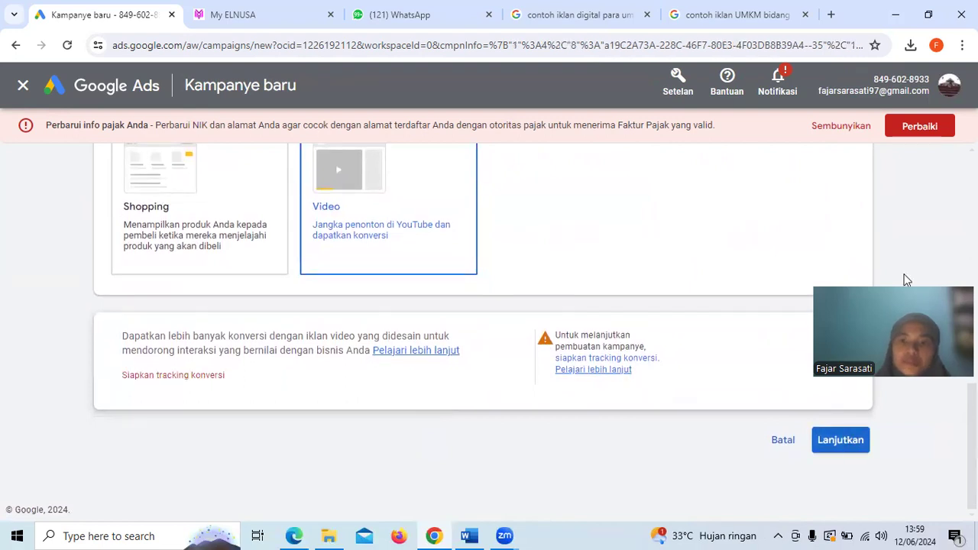
pyautogui.moveTo(906, 279); pyautogui.dragTo(687, 414)
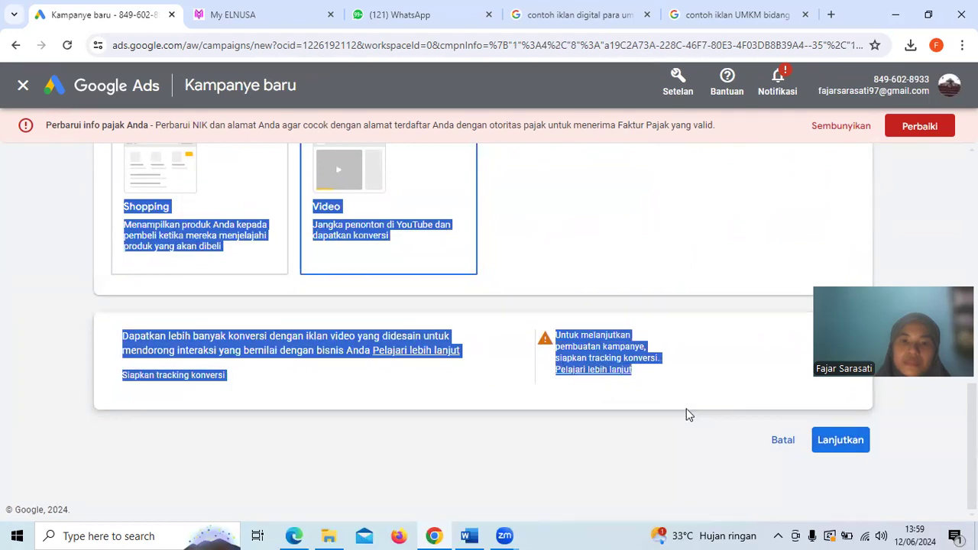
pyautogui.click(687, 413)
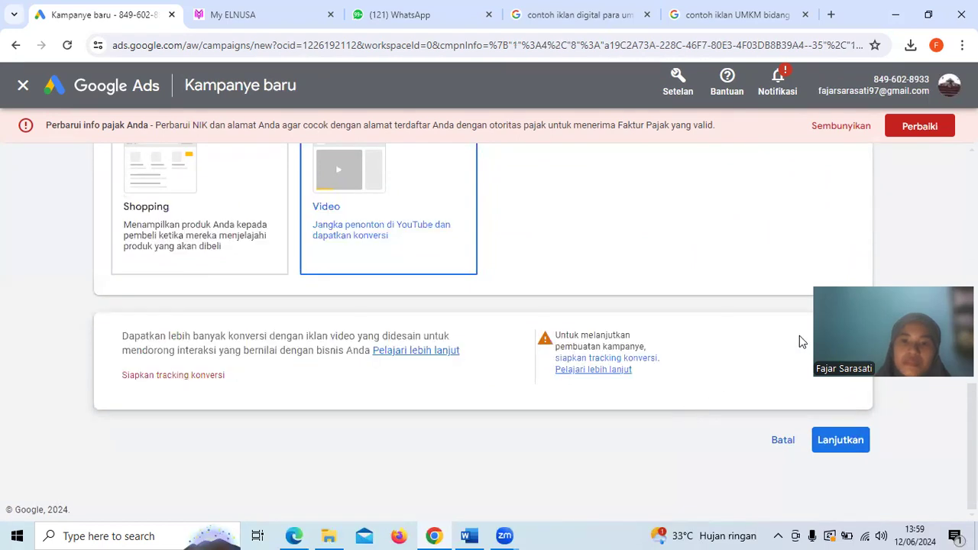
pyautogui.moveTo(902, 276); pyautogui.dragTo(604, 414)
# Change the campaign type to Penelusuran and review the available ways to reach the sales goal
pyautogui.scroll(4, 420, 236)
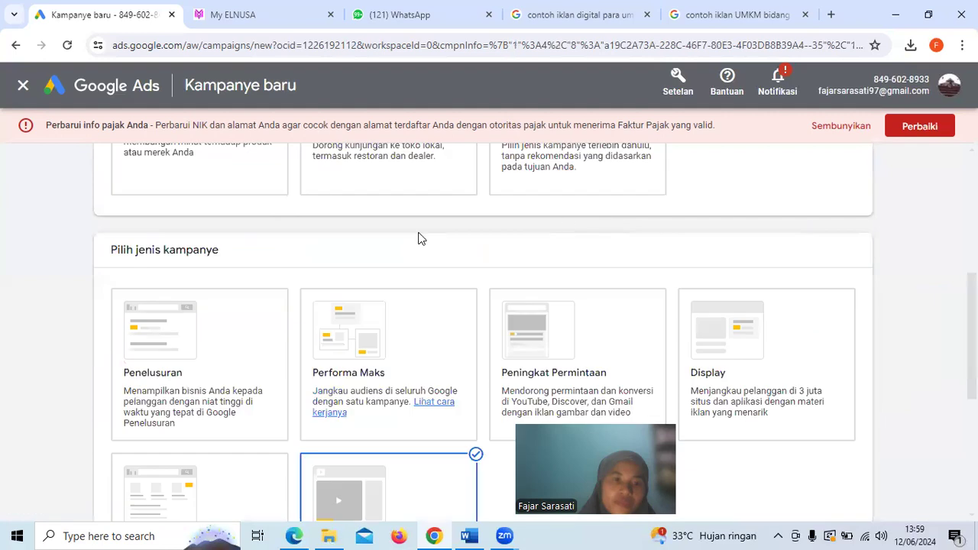
pyautogui.scroll(-4, 187, 328)
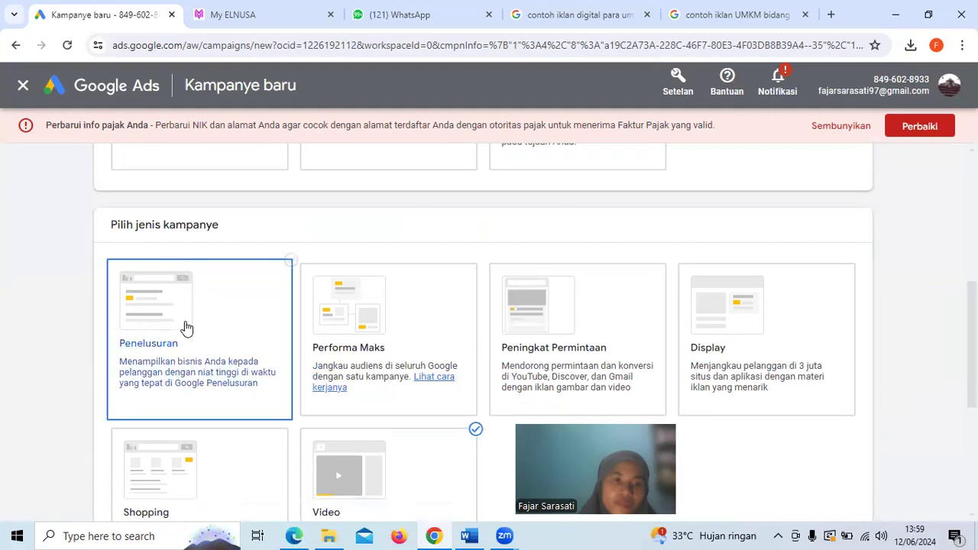
pyautogui.scroll(-1, 802, 438)
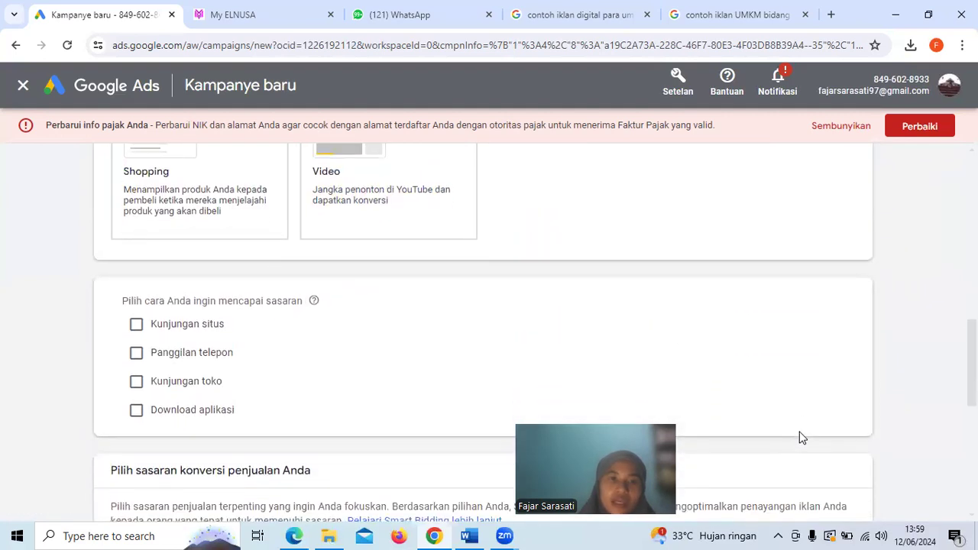
pyautogui.scroll(-1, 802, 438)
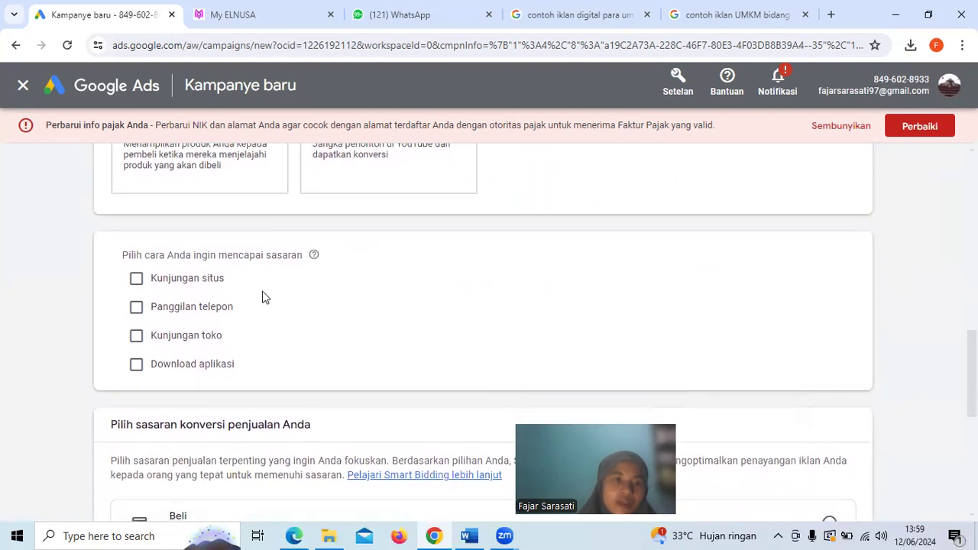
pyautogui.scroll(3, 266, 301)
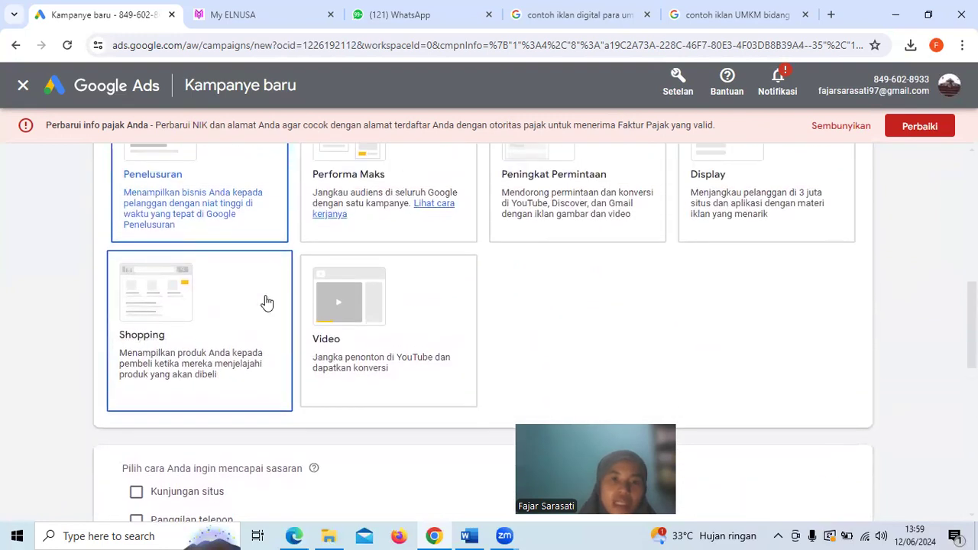
pyautogui.scroll(-1, 266, 301)
pyautogui.scroll(1, 265, 301)
pyautogui.scroll(-2, 265, 301)
pyautogui.scroll(-2, 265, 301)
pyautogui.scroll(-1, 266, 301)
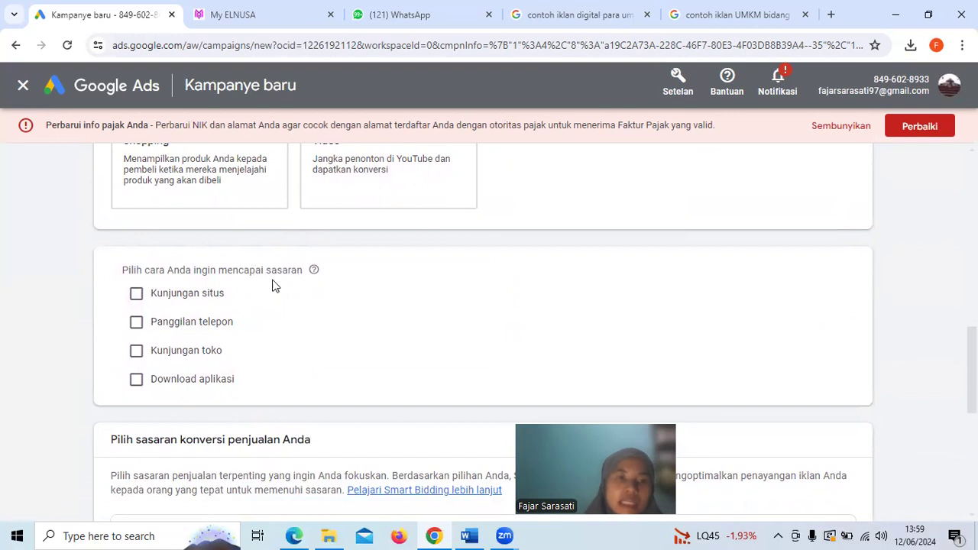
# Enable Kunjungan situs as a way to reach the goal, and review the sales conversion goals and campaign name
pyautogui.click(207, 302)
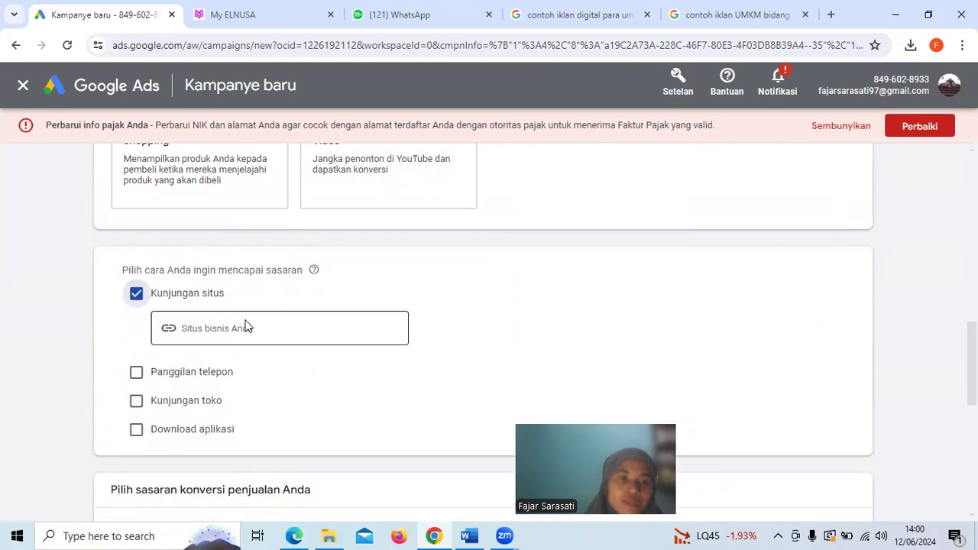
pyautogui.click(233, 327)
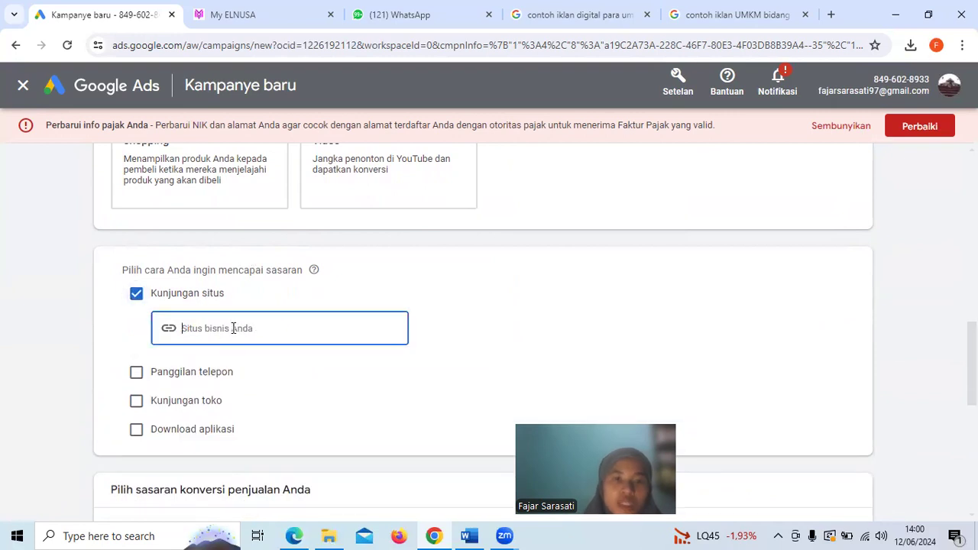
pyautogui.scroll(-2, 234, 331)
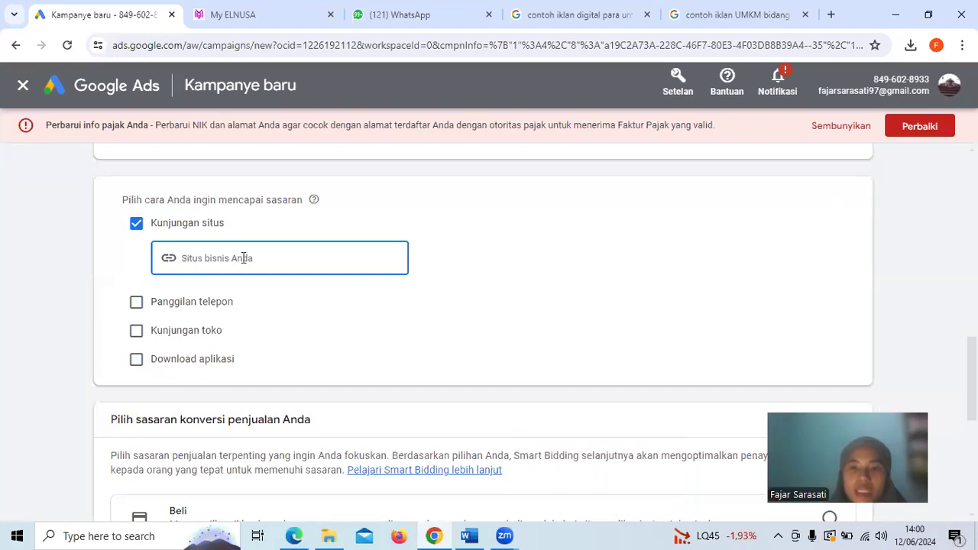
pyautogui.scroll(-2, 243, 258)
pyautogui.scroll(-1, 243, 258)
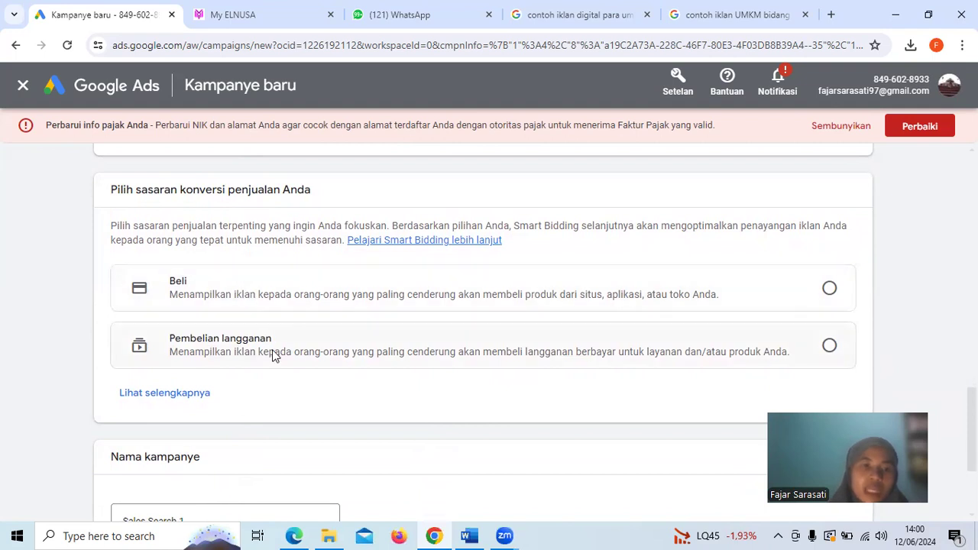
pyautogui.scroll(-1, 273, 356)
pyautogui.scroll(-1, 274, 356)
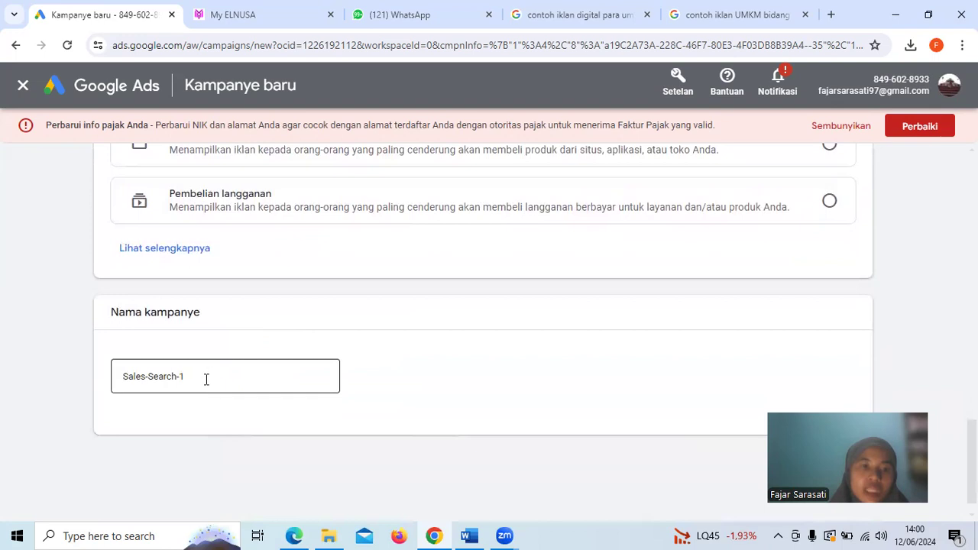
# Change the objective to Awareness dan pertimbangan and continue with Peningkat Permintaan as the campaign type
pyautogui.scroll(10, 206, 377)
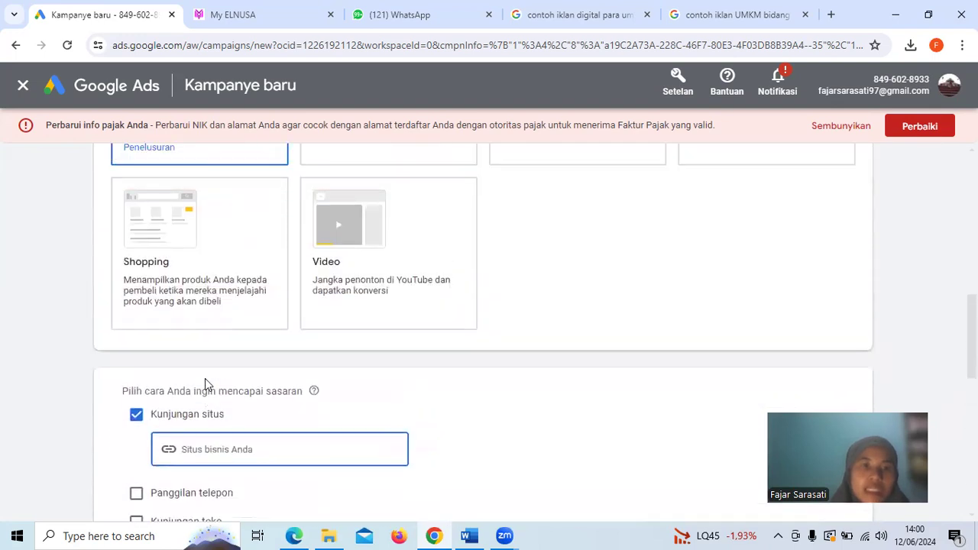
pyautogui.scroll(1, 207, 386)
pyautogui.scroll(4, 550, 275)
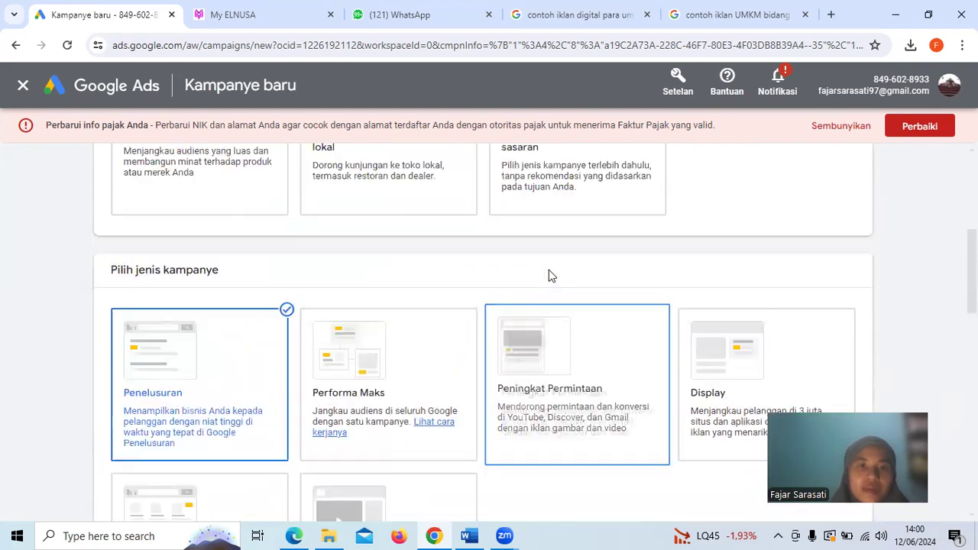
pyautogui.scroll(1, 552, 275)
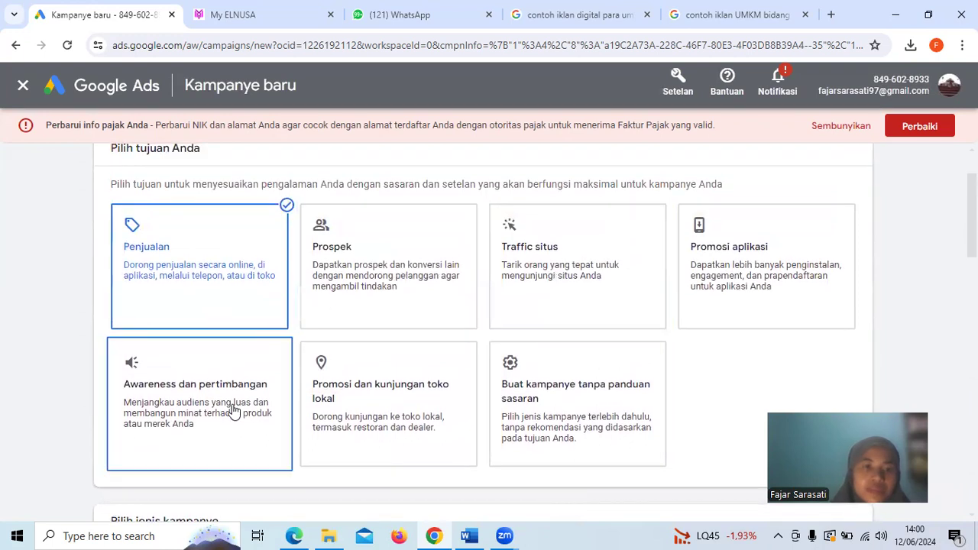
pyautogui.scroll(-4, 233, 410)
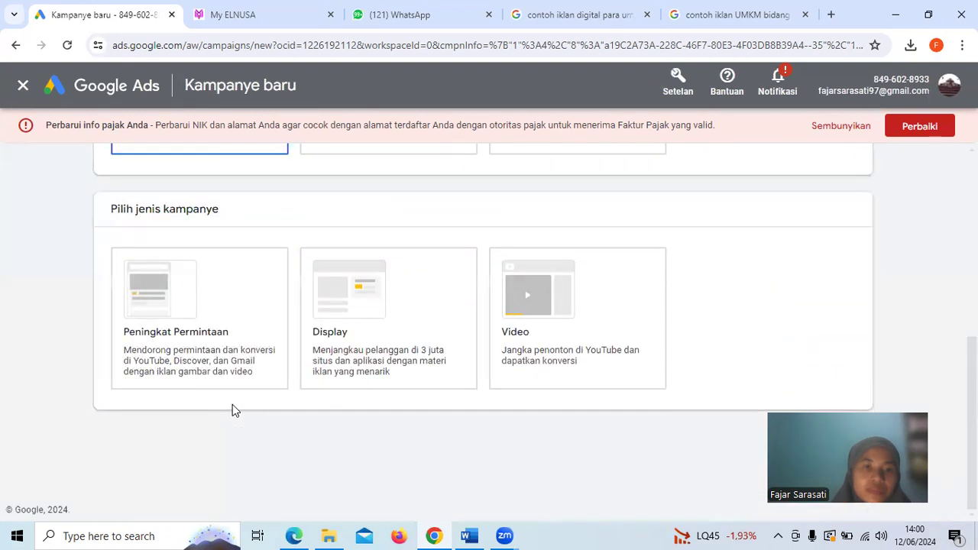
pyautogui.click(233, 302)
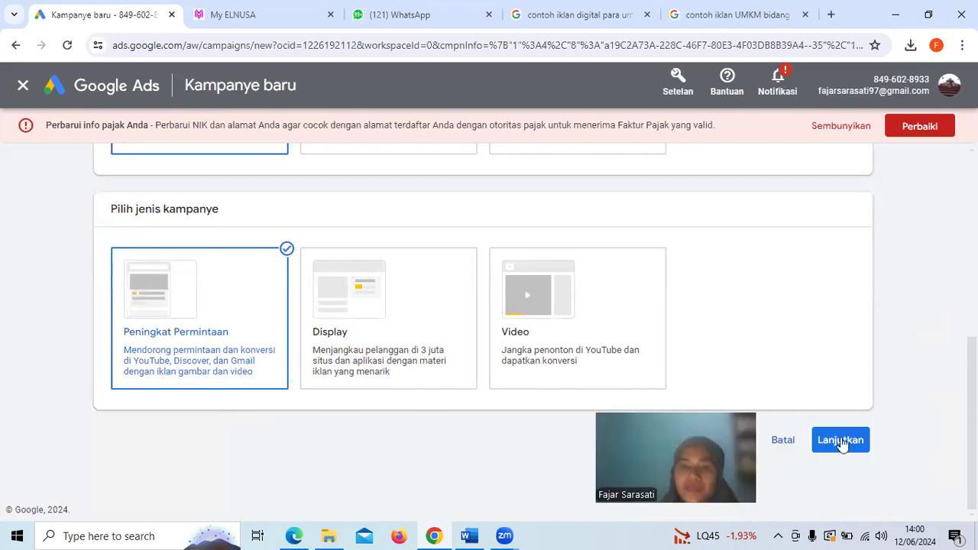
pyautogui.click(840, 441)
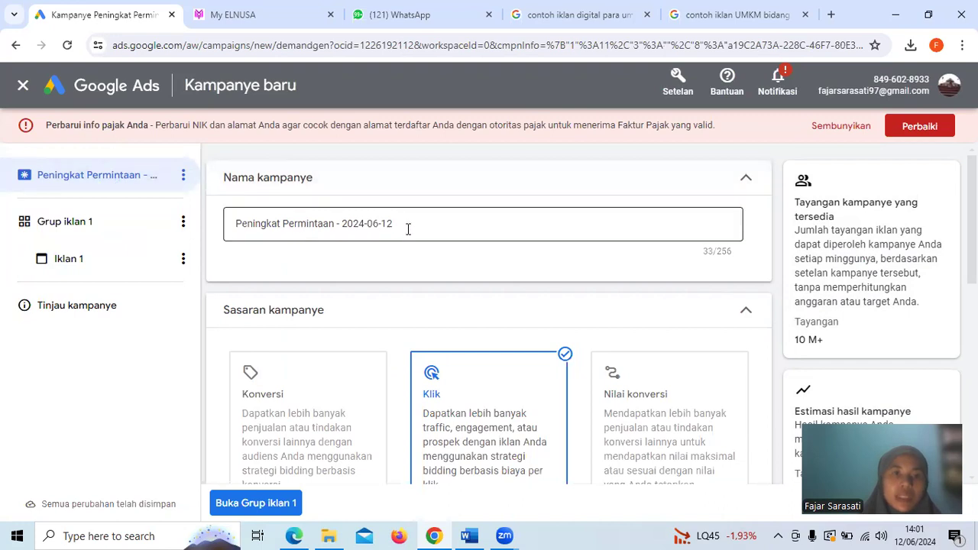
# Rename the campaign "Peningkatan Penonton di Youtube" and close the browser tab with the "contoh iklan UMKM bidang" search
pyautogui.moveTo(399, 224); pyautogui.dragTo(230, 224)
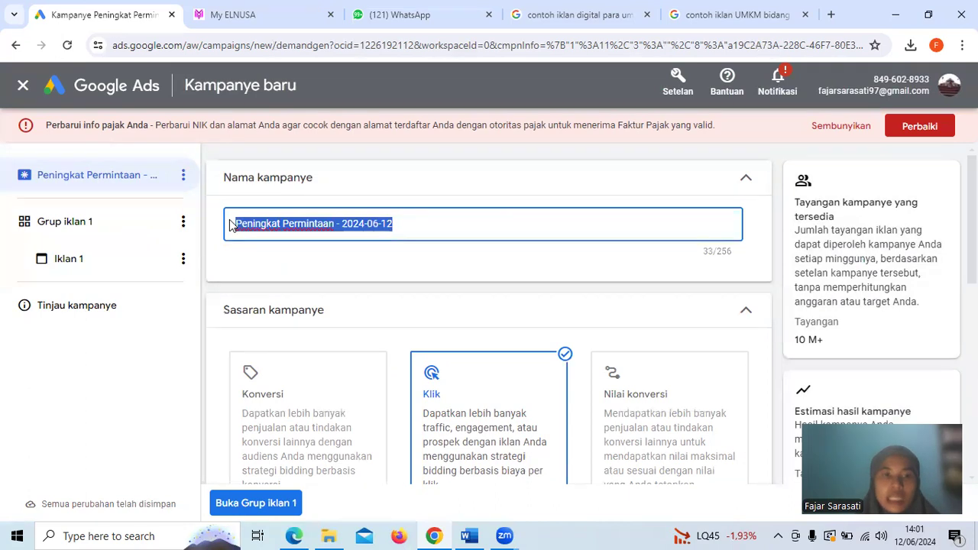
pyautogui.write('Peningkatan ')
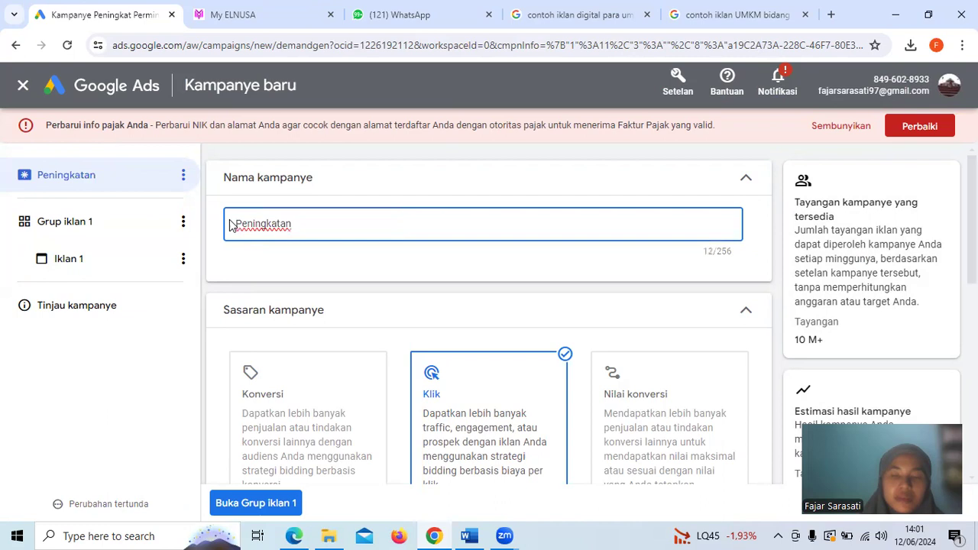
pyautogui.write('Permintaan')
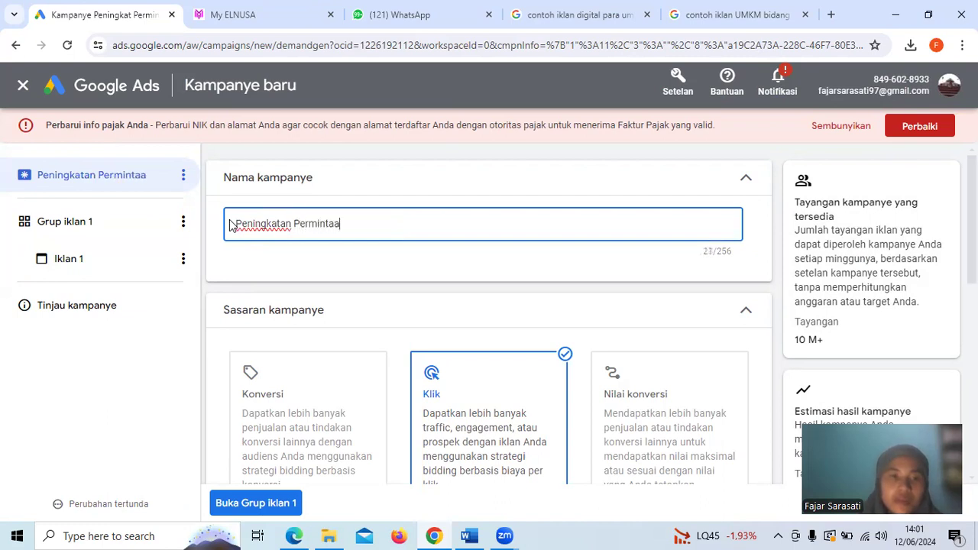
pyautogui.press('BackSpace')
pyautogui.press('BackSpace')
pyautogui.press('BackSpace')
pyautogui.press('BackSpace')
pyautogui.press('BackSpace')
pyautogui.press('BackSpace')
pyautogui.press('BackSpace')
pyautogui.press('BackSpace')
pyautogui.press('BackSpace')
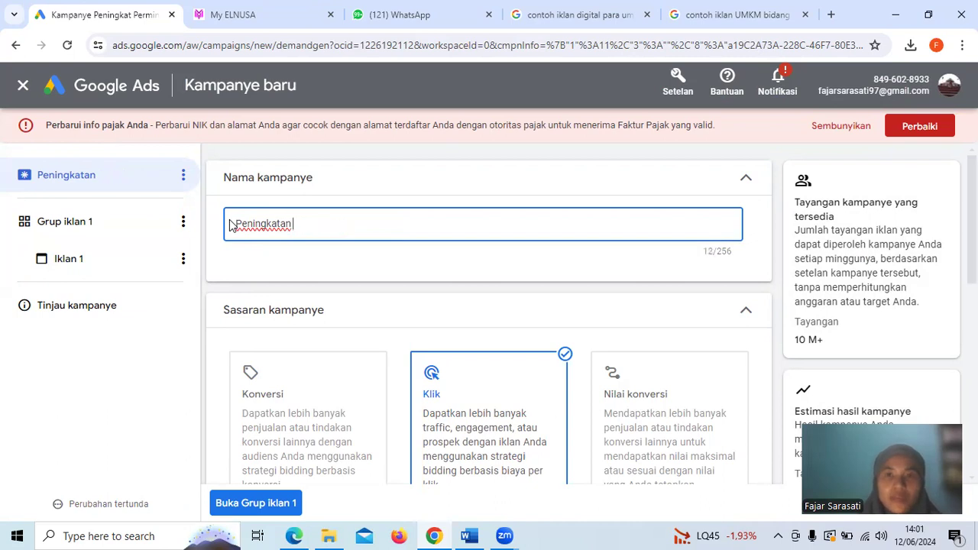
pyautogui.click(805, 15)
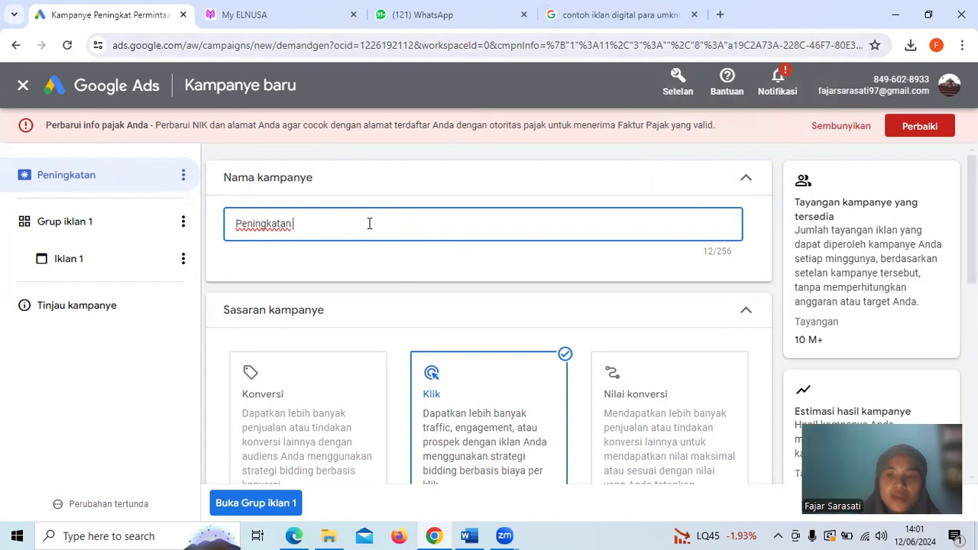
pyautogui.write('Penonton')
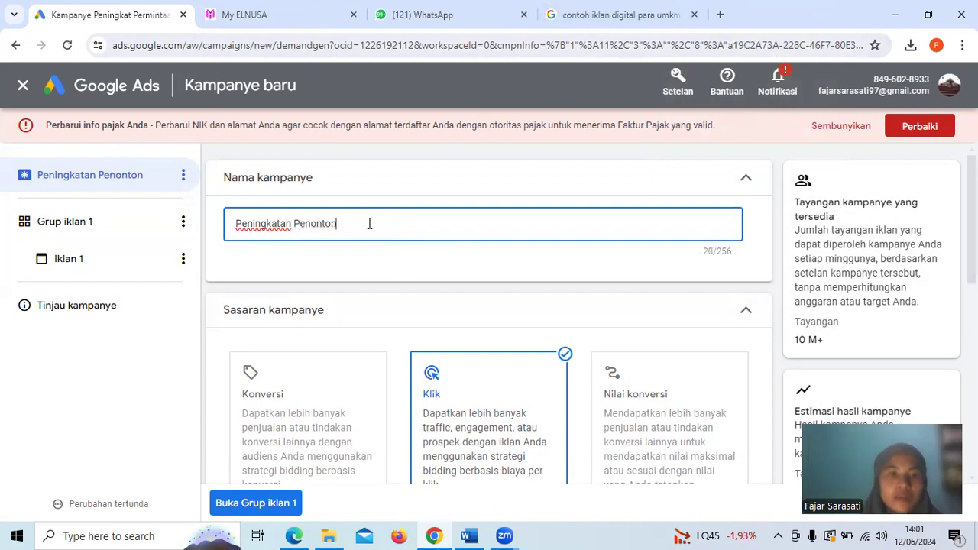
pyautogui.write(' di Youtube')
pyautogui.click(364, 275)
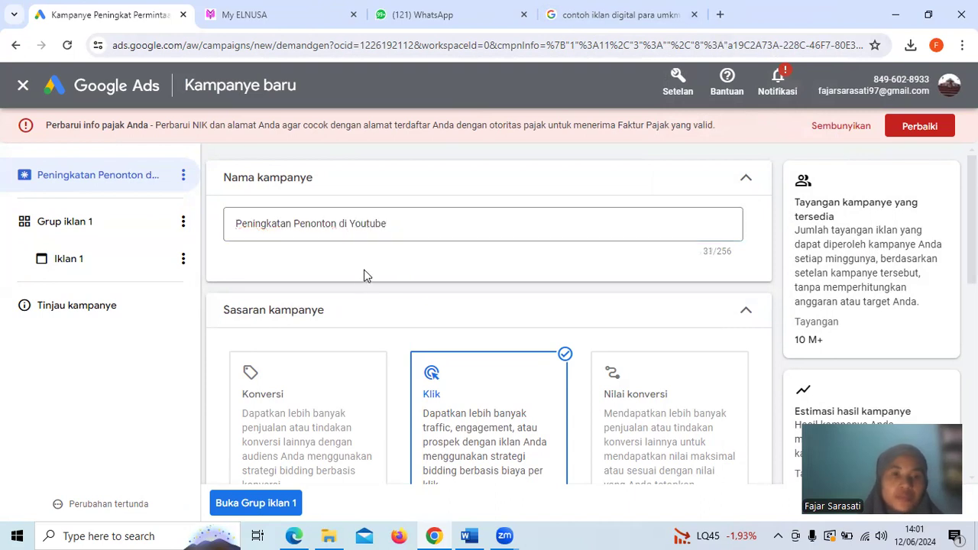
# Set the campaign budget to Harian with an amount of Rp10.000, and check the recommended minimum budget
pyautogui.scroll(-2, 363, 275)
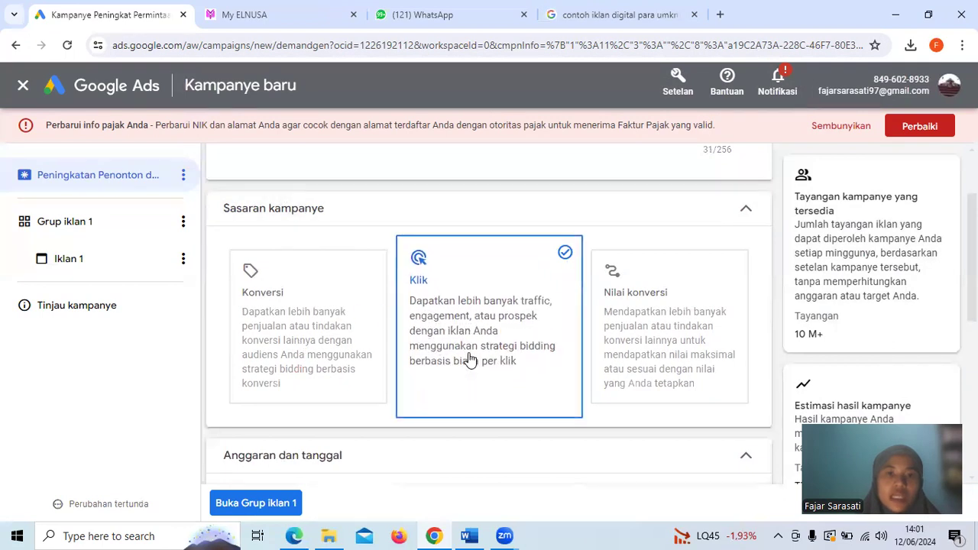
pyautogui.scroll(-3, 412, 394)
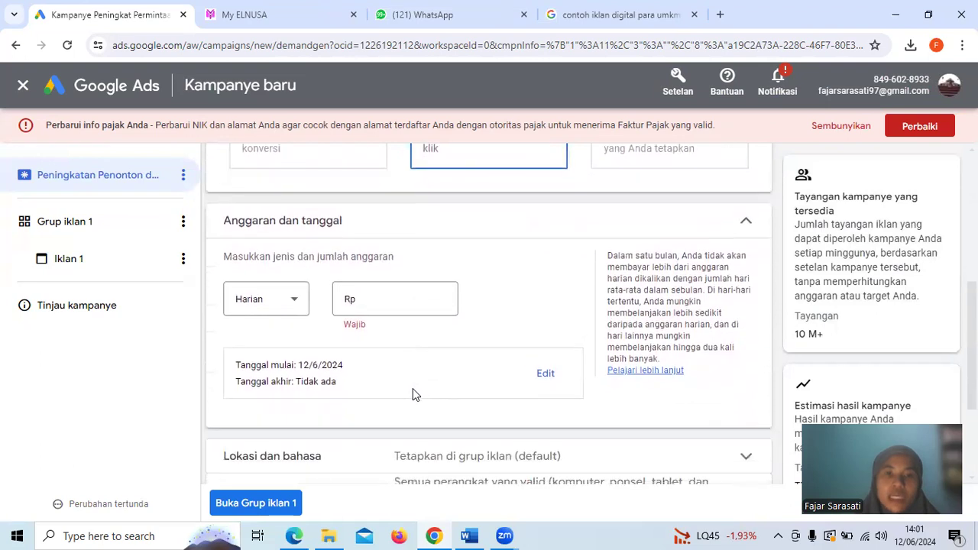
pyautogui.click(294, 300)
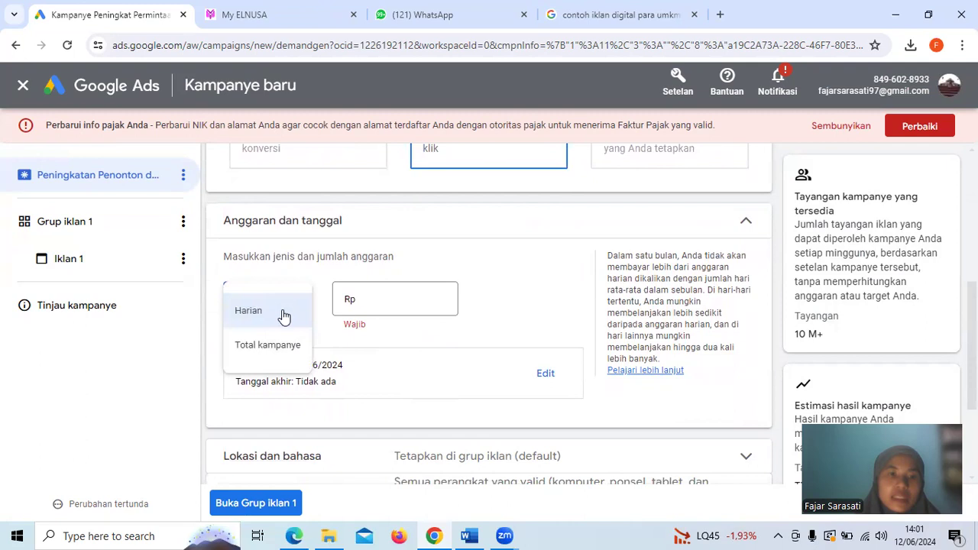
pyautogui.click(283, 313)
pyautogui.click(384, 295)
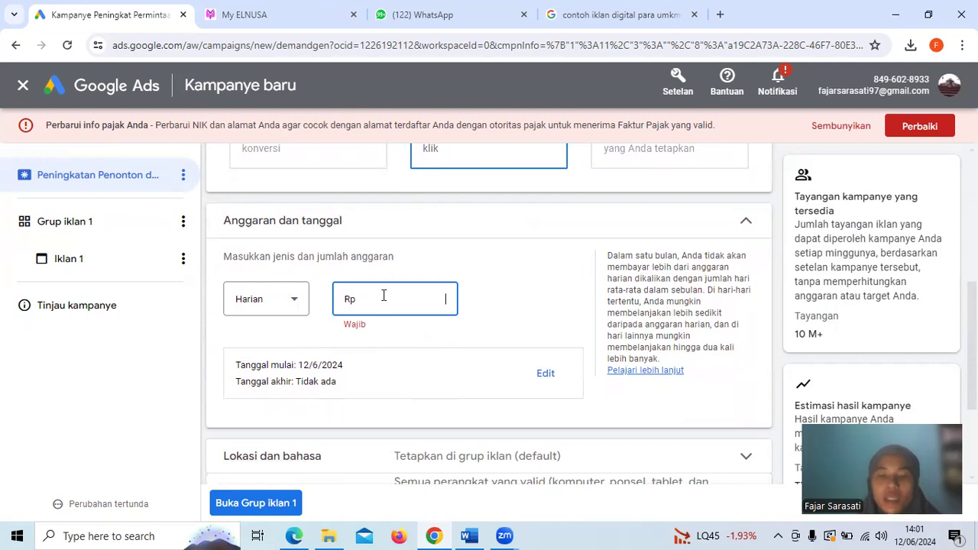
pyautogui.write('10.000')
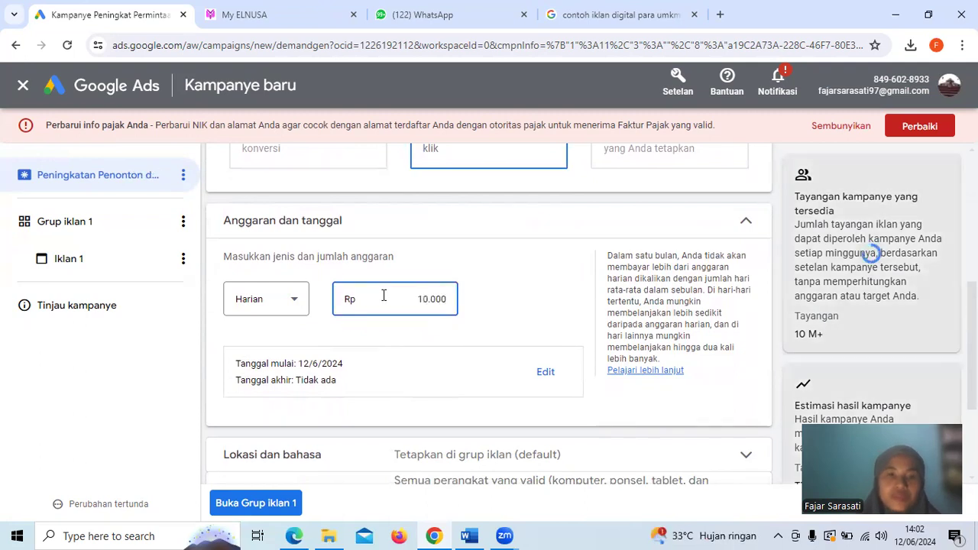
pyautogui.click(558, 303)
pyautogui.scroll(-1, 558, 306)
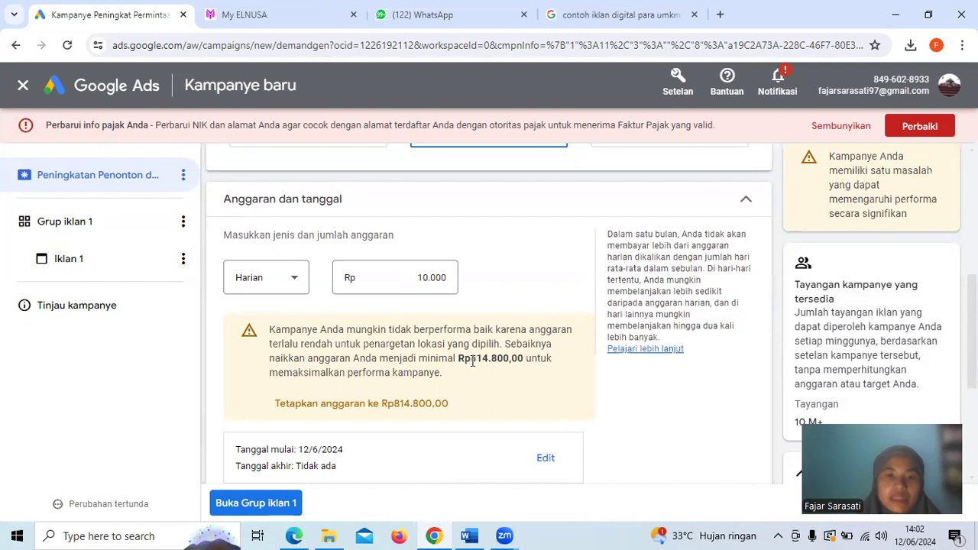
pyautogui.moveTo(483, 361); pyautogui.dragTo(525, 359)
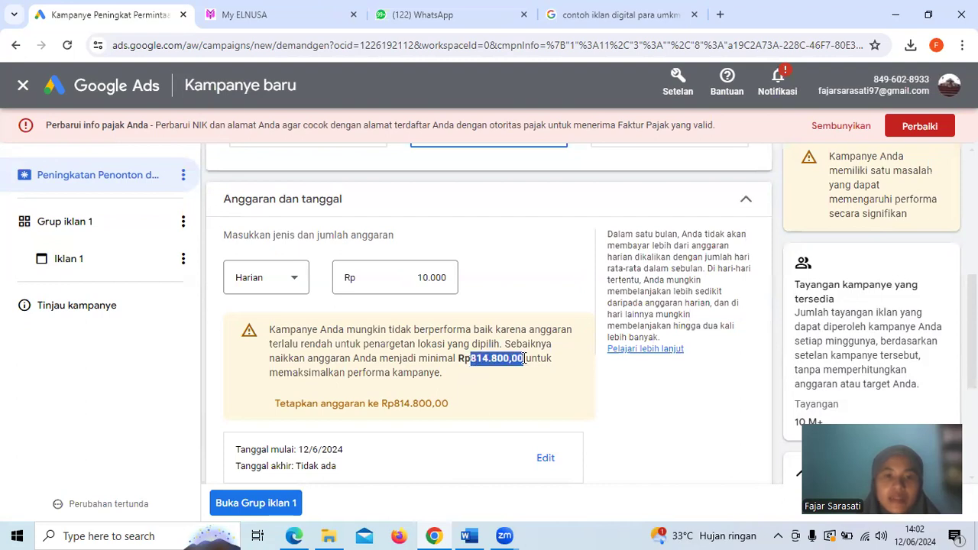
# Set the campaign budget amount to Rp814.800 and change the budget type to Total kampanye
pyautogui.click(453, 280)
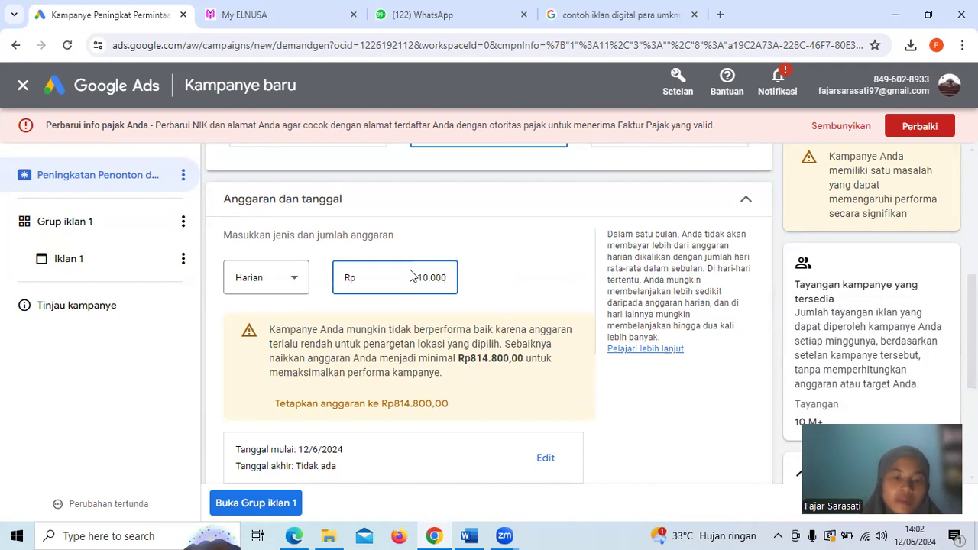
pyautogui.write('814.800')
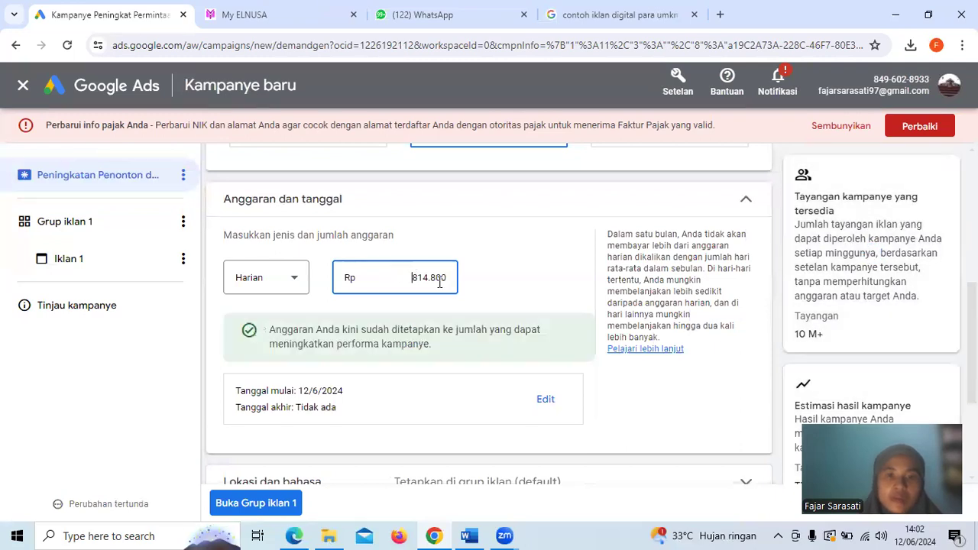
pyautogui.click(291, 278)
pyautogui.click(275, 328)
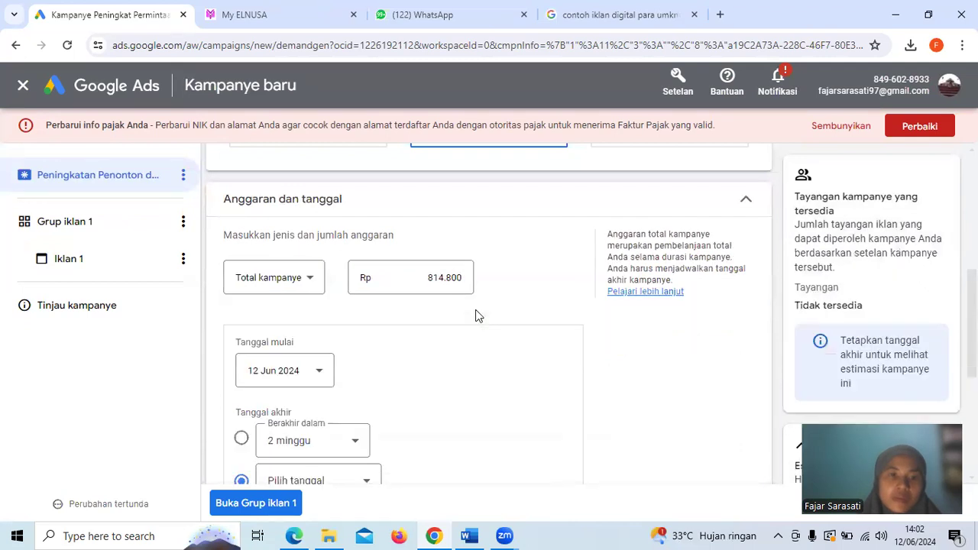
# Check the start date options and set the campaign's end date to Berakhir dalam 2 minggu
pyautogui.scroll(-1, 533, 294)
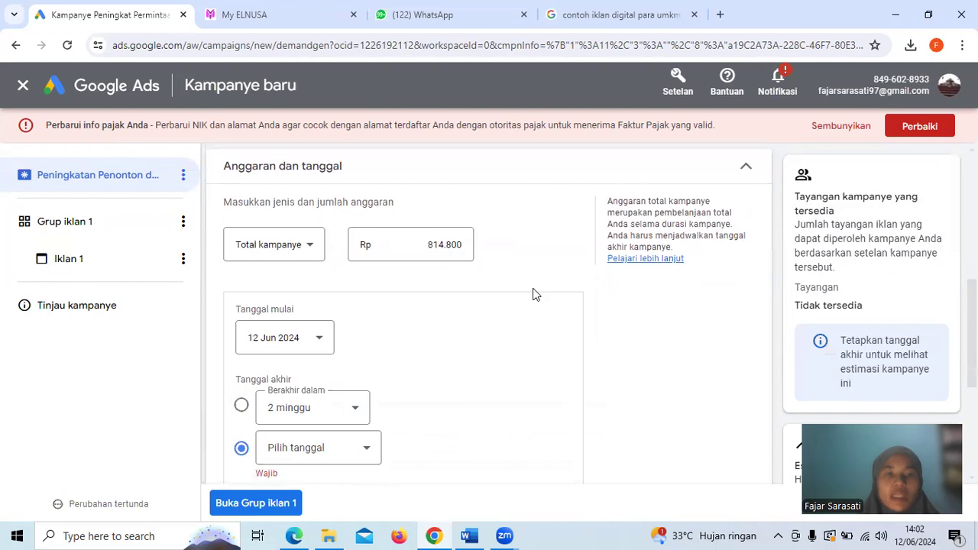
pyautogui.scroll(-2, 533, 295)
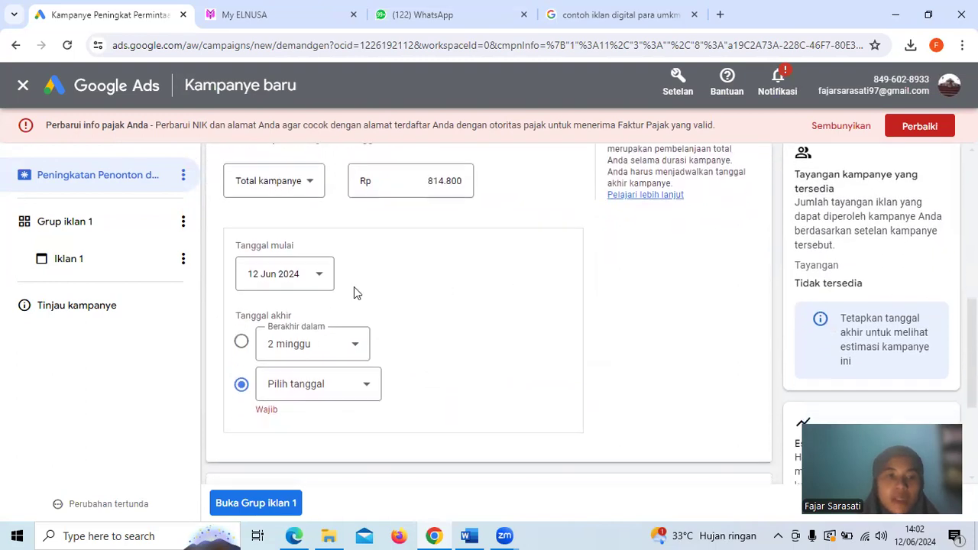
pyautogui.click(319, 279)
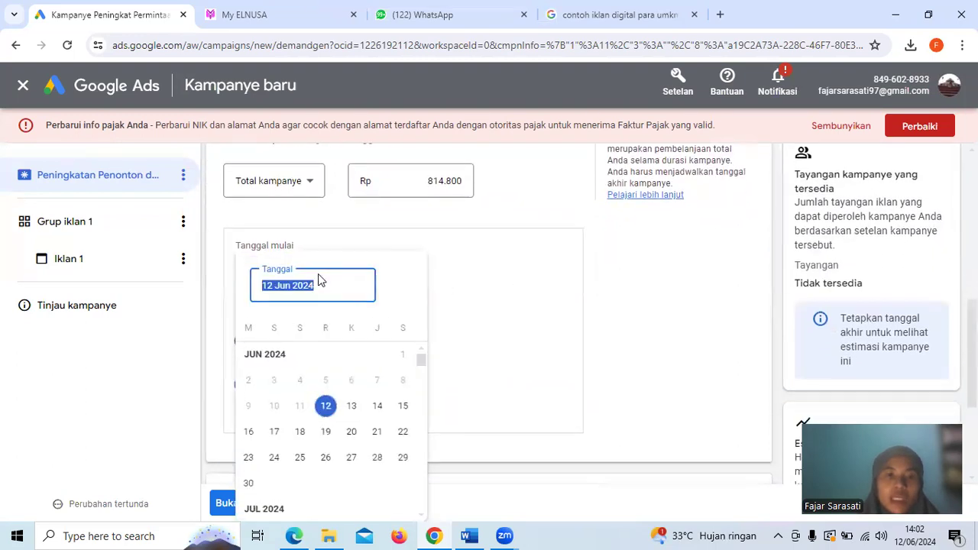
pyautogui.click(493, 283)
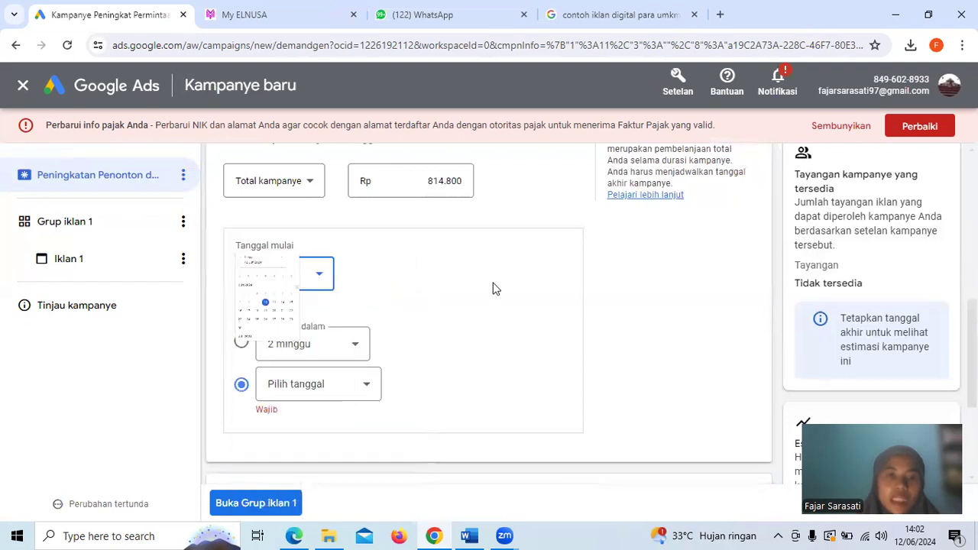
pyautogui.click(355, 350)
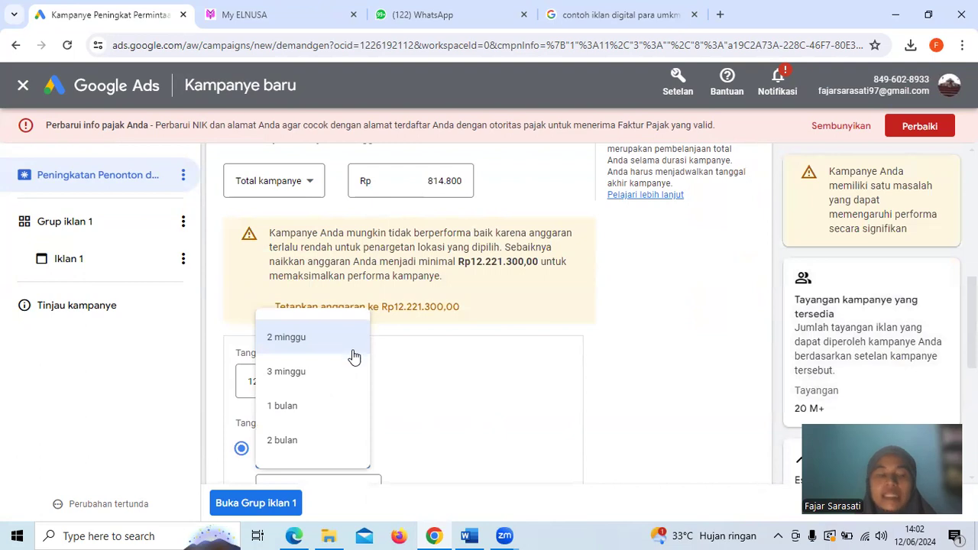
pyautogui.click(471, 382)
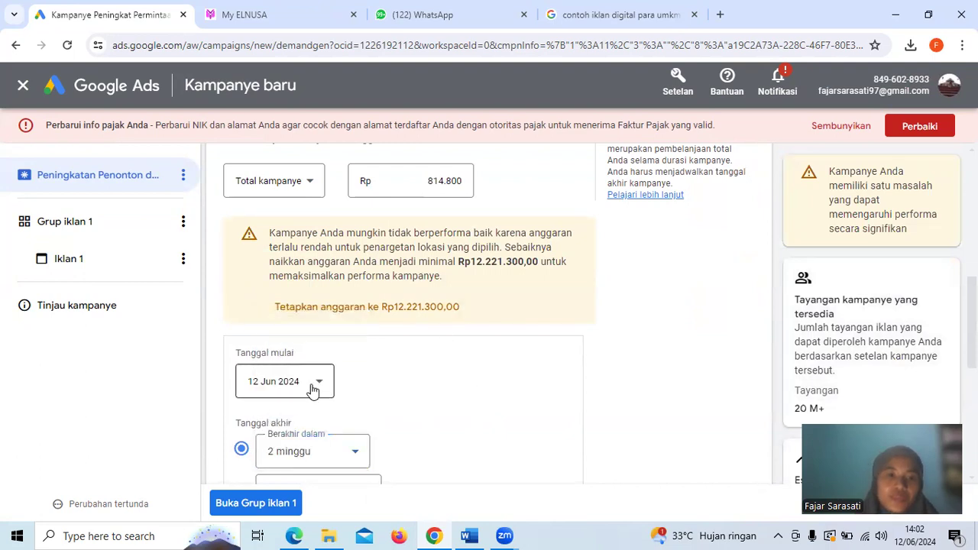
# Try a 1 bulan campaign duration to compare the recommended budget, and switch it back to 2 minggu
pyautogui.scroll(-2, 313, 389)
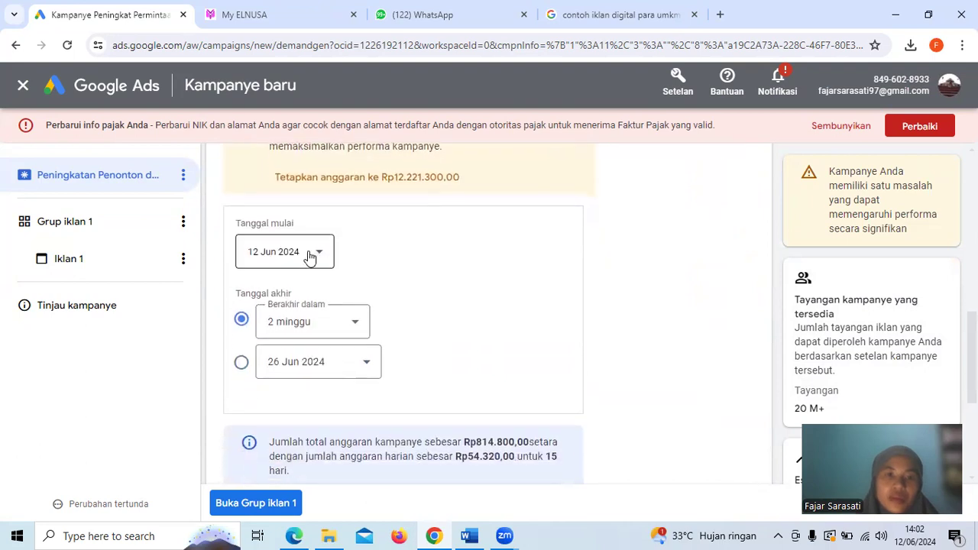
pyautogui.scroll(2, 309, 257)
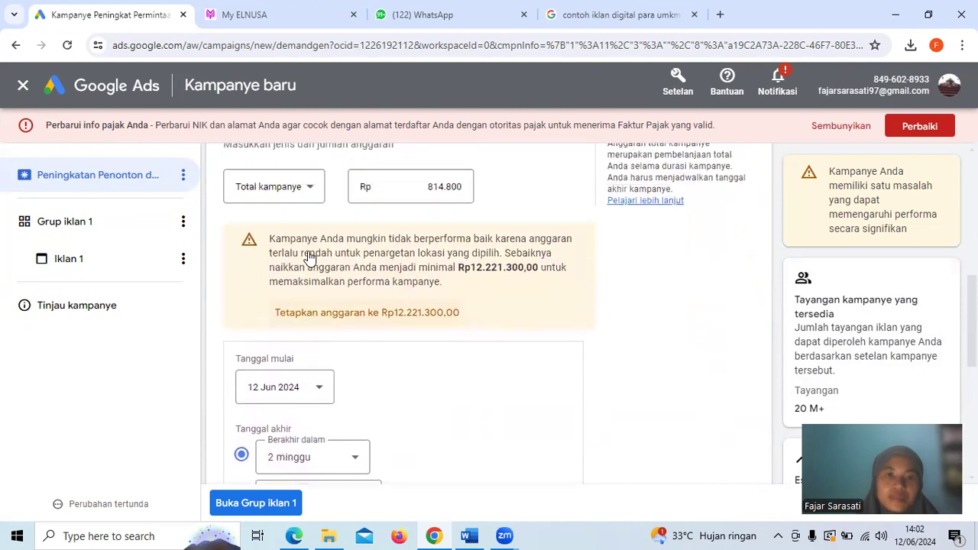
pyautogui.scroll(-1, 308, 259)
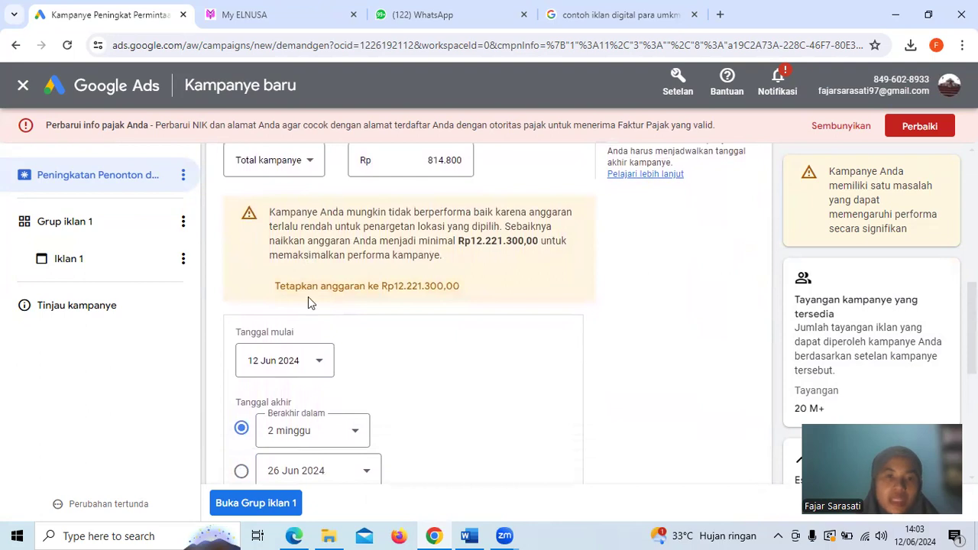
pyautogui.click(358, 435)
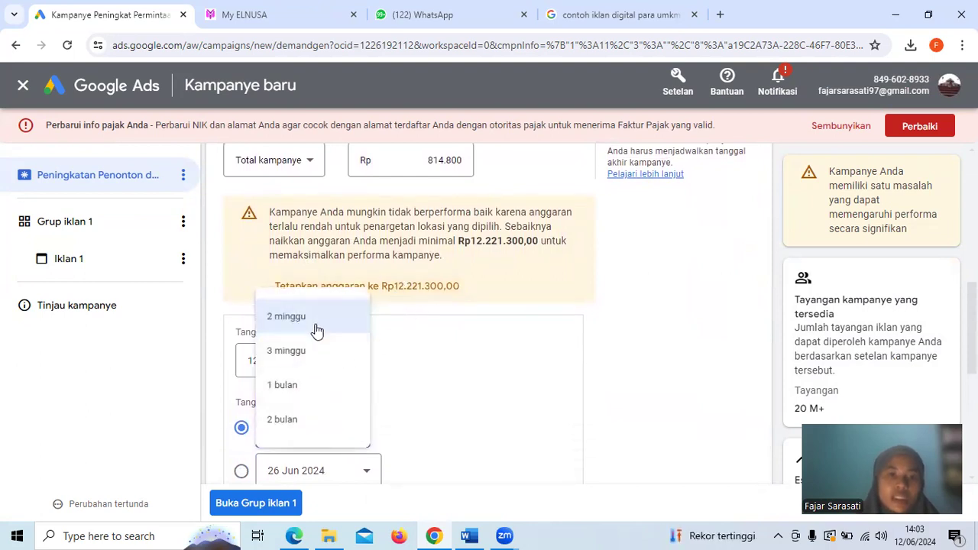
pyautogui.click(295, 389)
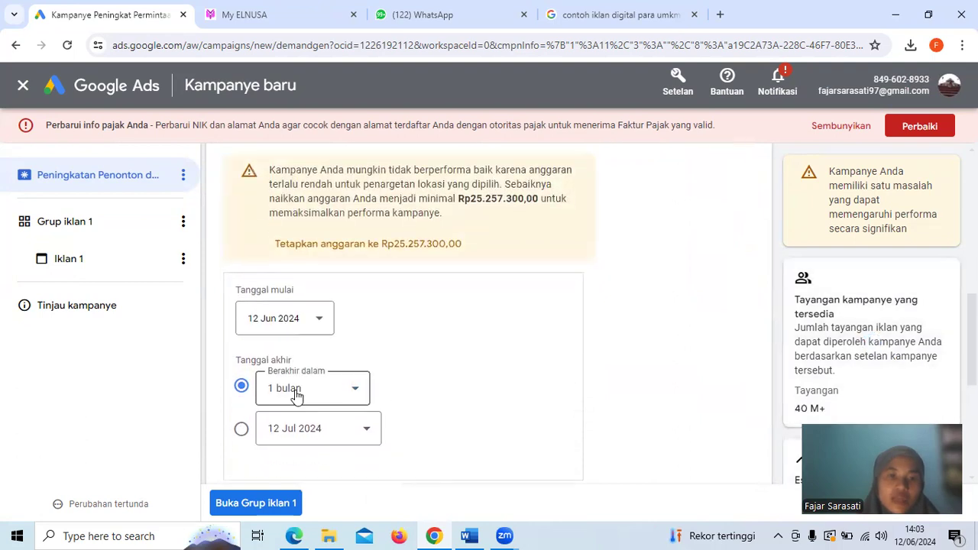
pyautogui.click(350, 388)
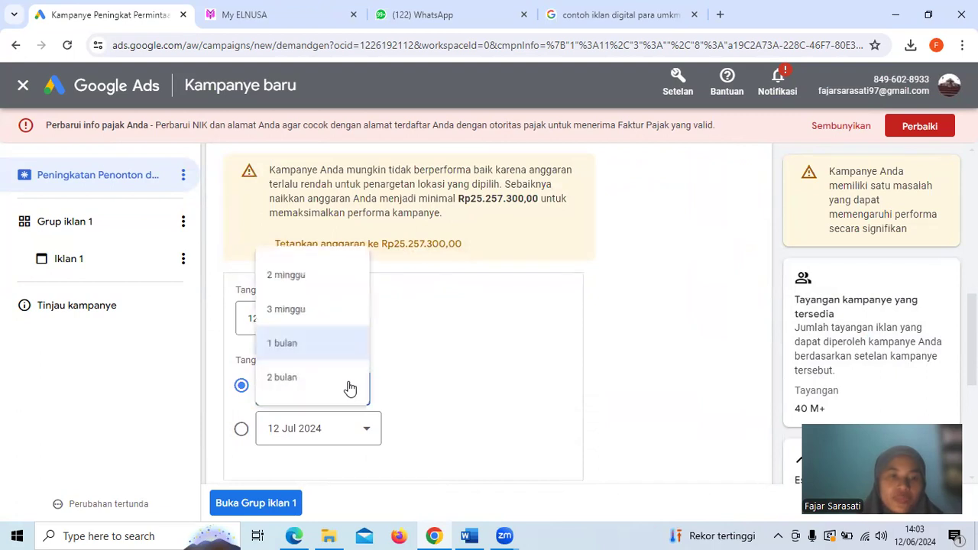
pyautogui.click(304, 277)
# Set the total campaign budget to Rp12.221.300
pyautogui.scroll(3, 476, 317)
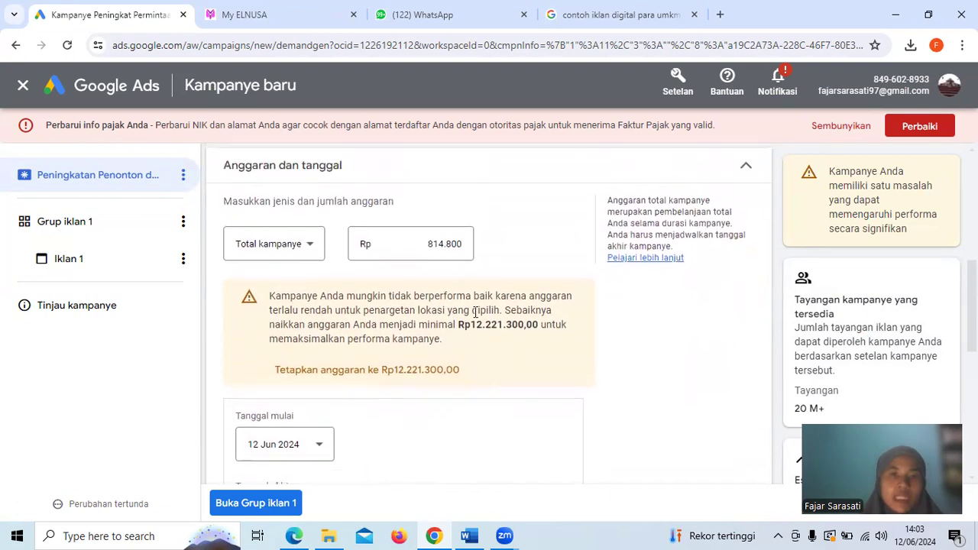
pyautogui.doubleClick(429, 244)
pyautogui.write('13')
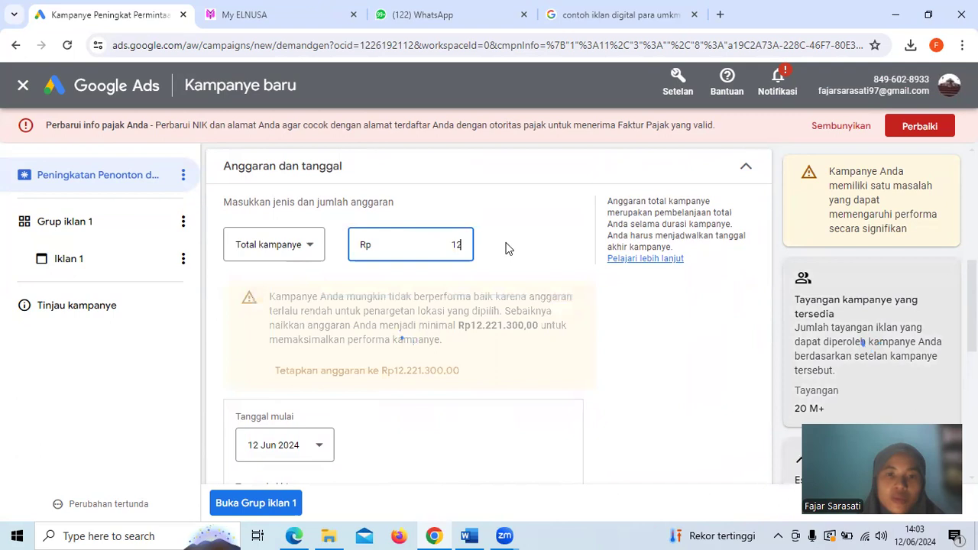
pyautogui.write('221')
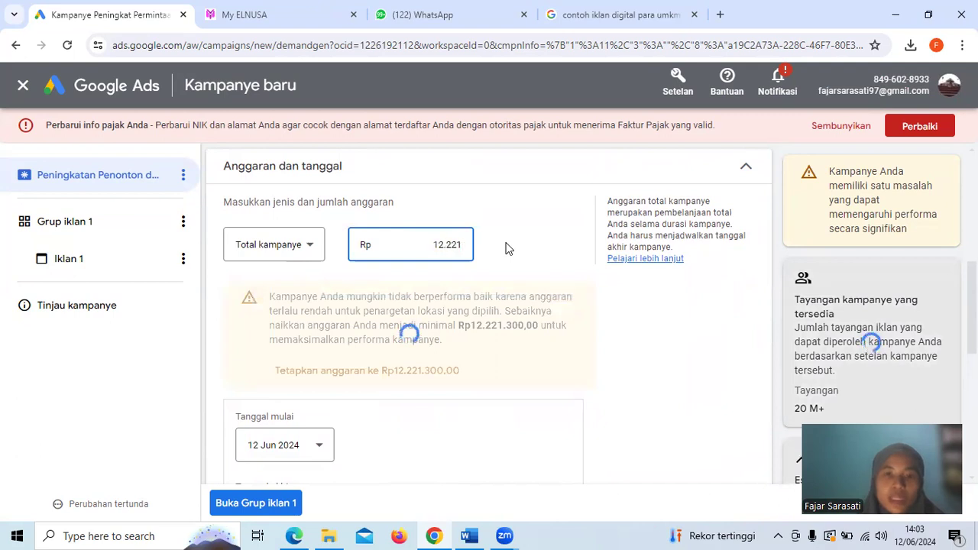
pyautogui.write('3000')
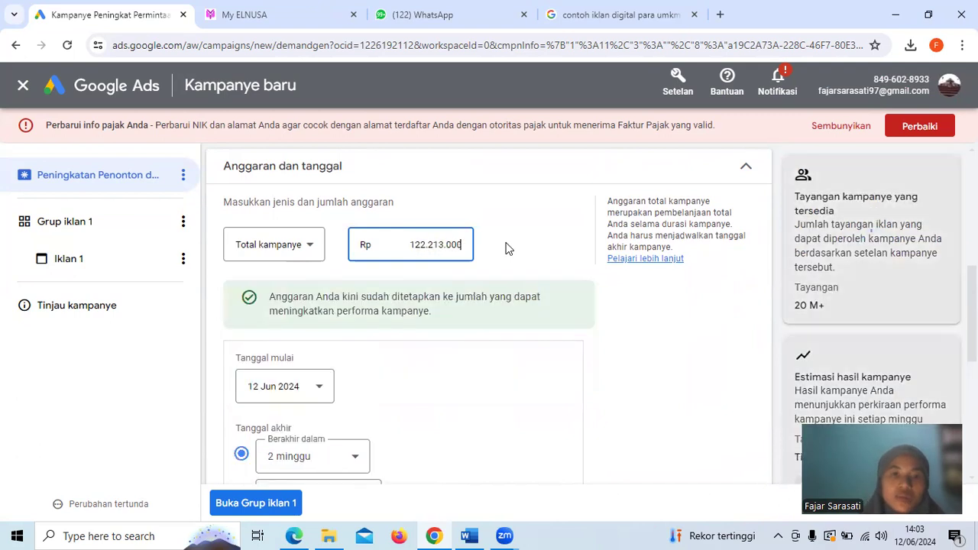
pyautogui.press('BackSpace')
pyautogui.click(563, 264)
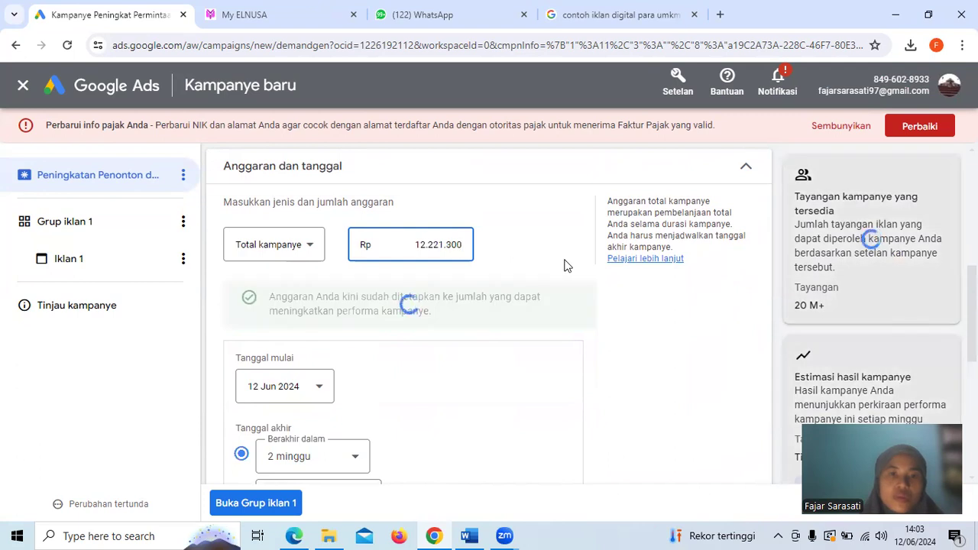
# Review the total budget, the start and end dates, and the summary of the equivalent daily budget
pyautogui.scroll(-1, 447, 306)
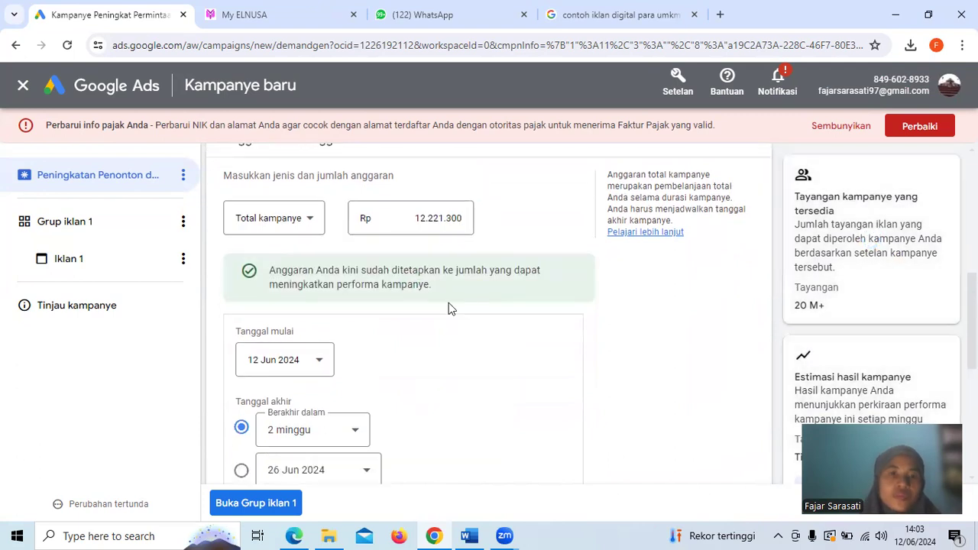
pyautogui.scroll(-1, 448, 308)
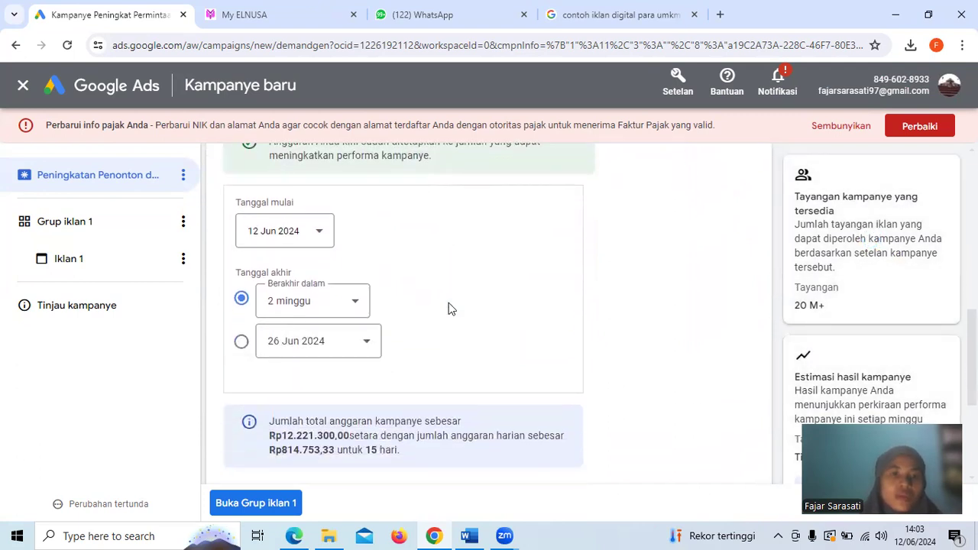
pyautogui.scroll(1, 448, 308)
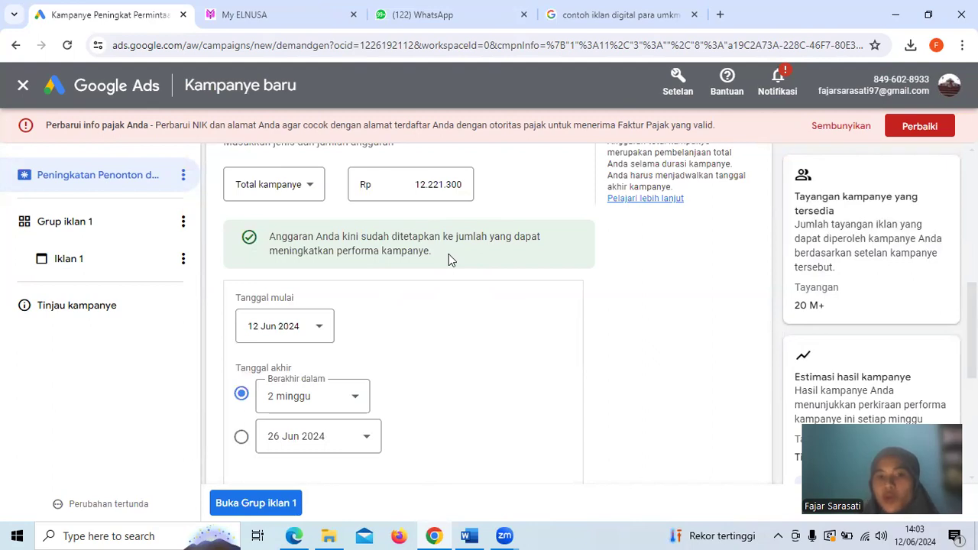
pyautogui.scroll(-3, 517, 362)
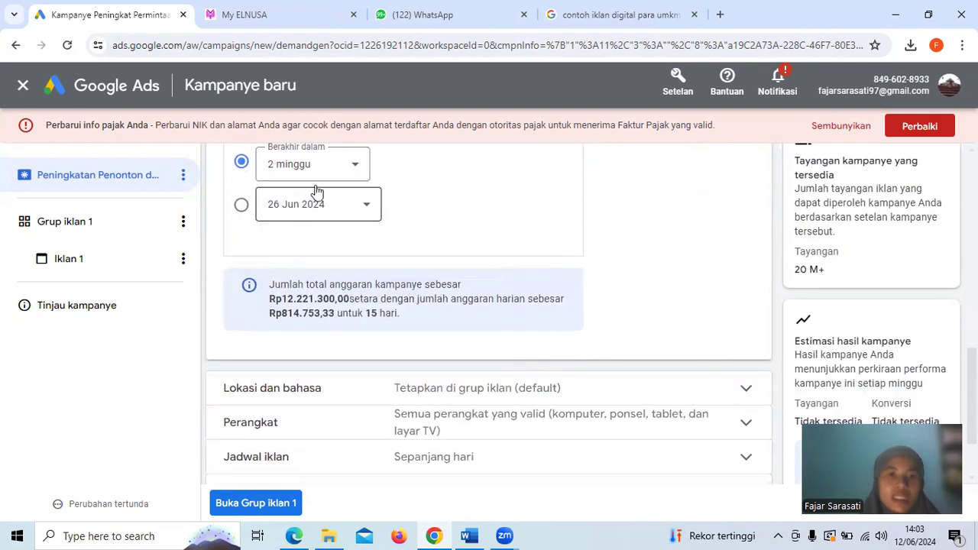
pyautogui.scroll(1, 364, 204)
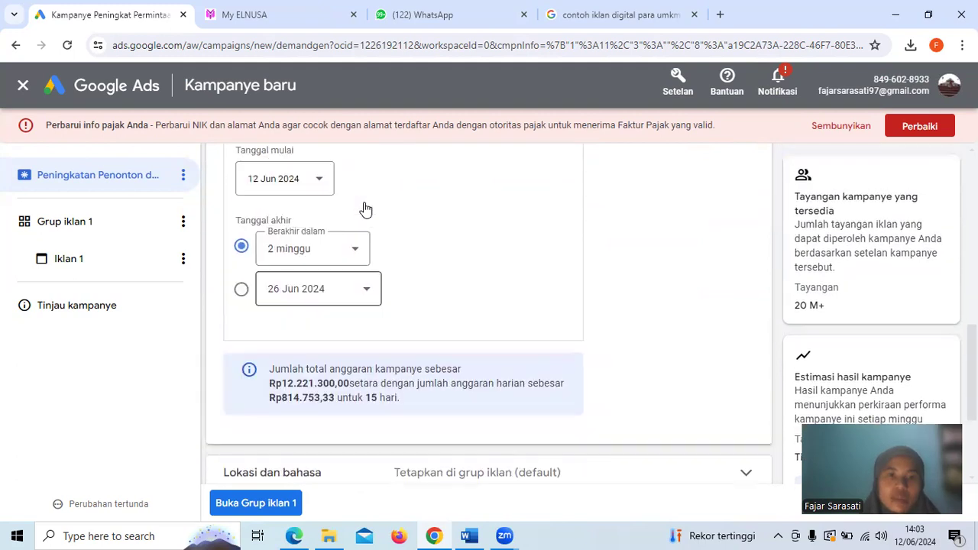
pyautogui.scroll(-1, 364, 206)
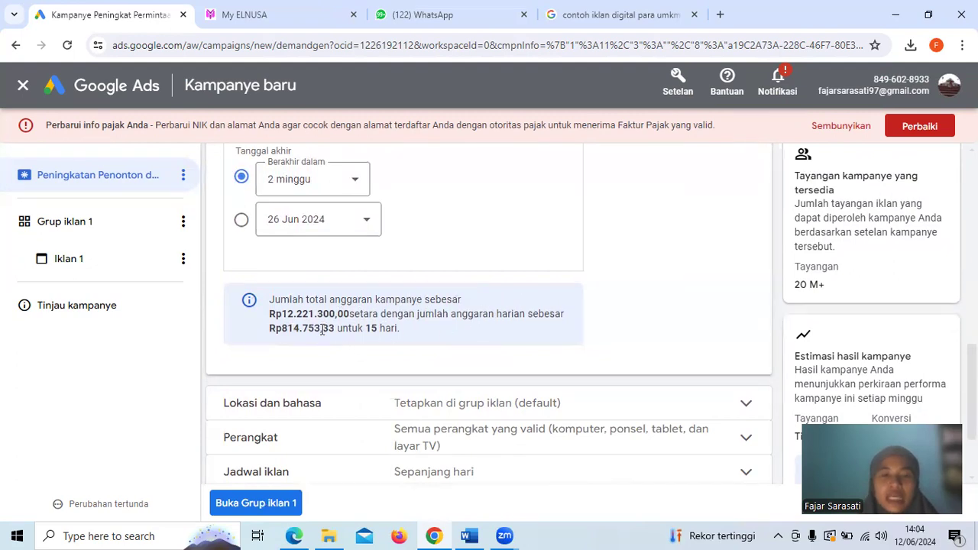
pyautogui.scroll(-2, 283, 329)
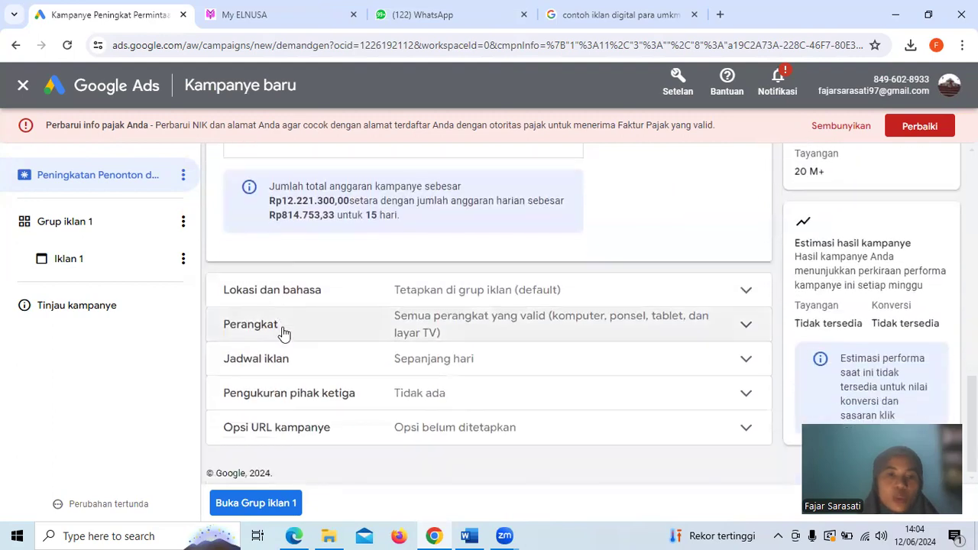
# Examine the campaign's Lokasi dan bahasa, Perangkat, Jadwal iklan and Pengukuran pihak ketiga settings
pyautogui.click(558, 289)
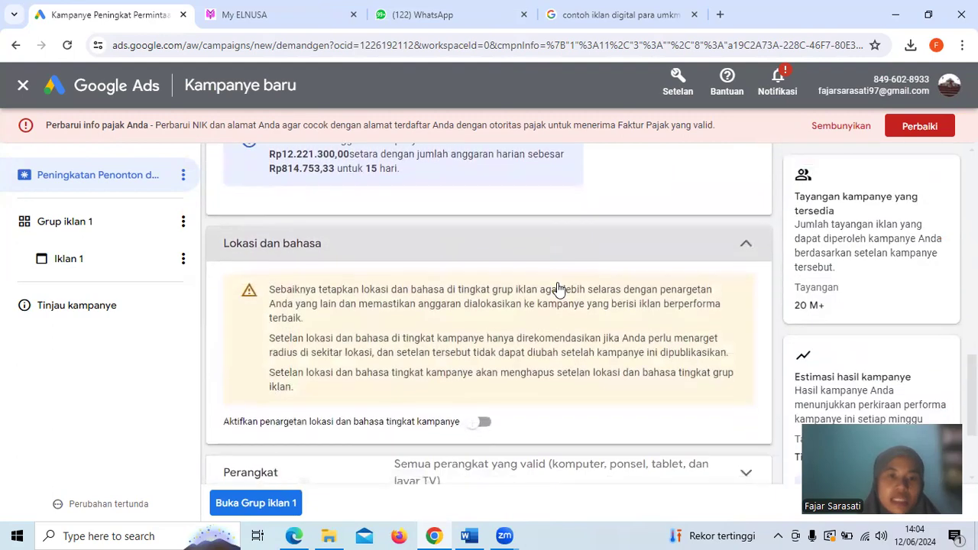
pyautogui.click(574, 248)
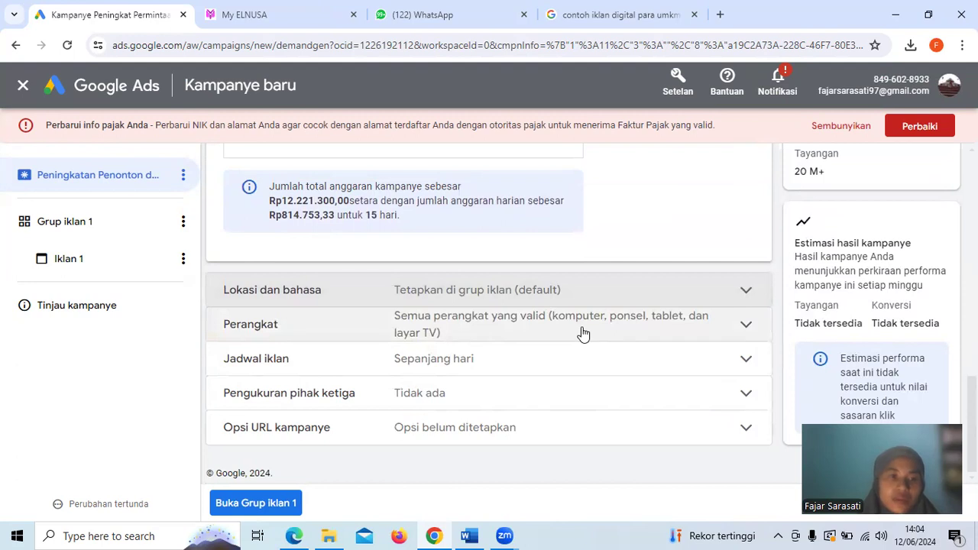
pyautogui.click(452, 338)
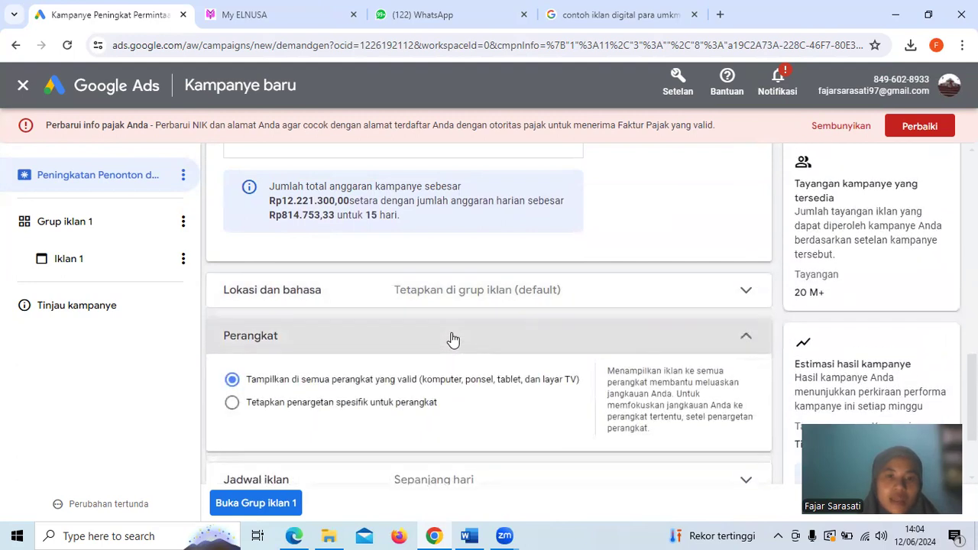
pyautogui.click(452, 339)
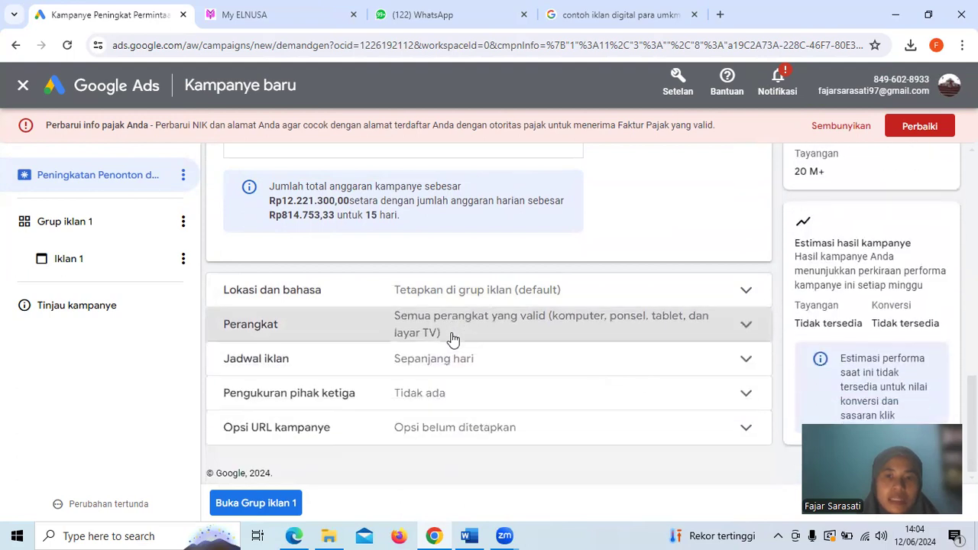
pyautogui.click(462, 360)
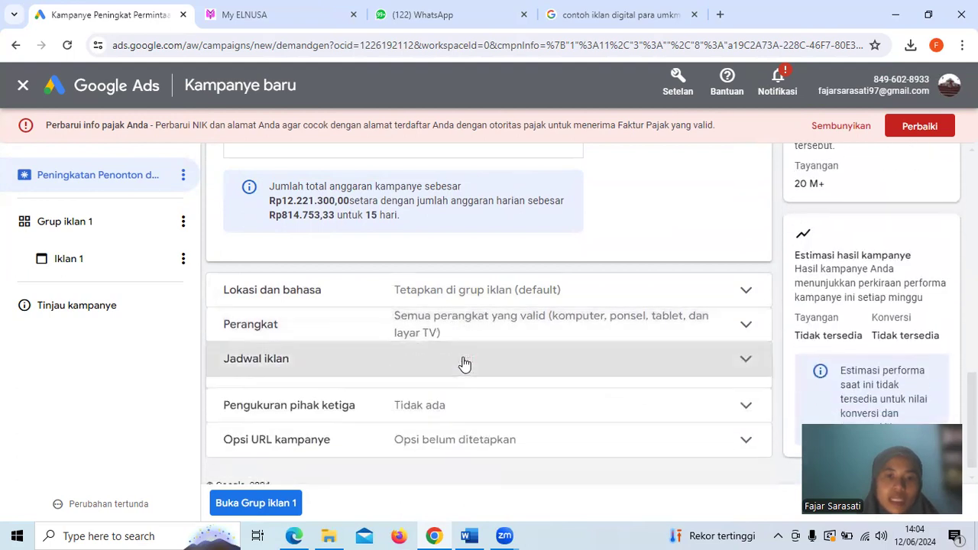
pyautogui.click(464, 363)
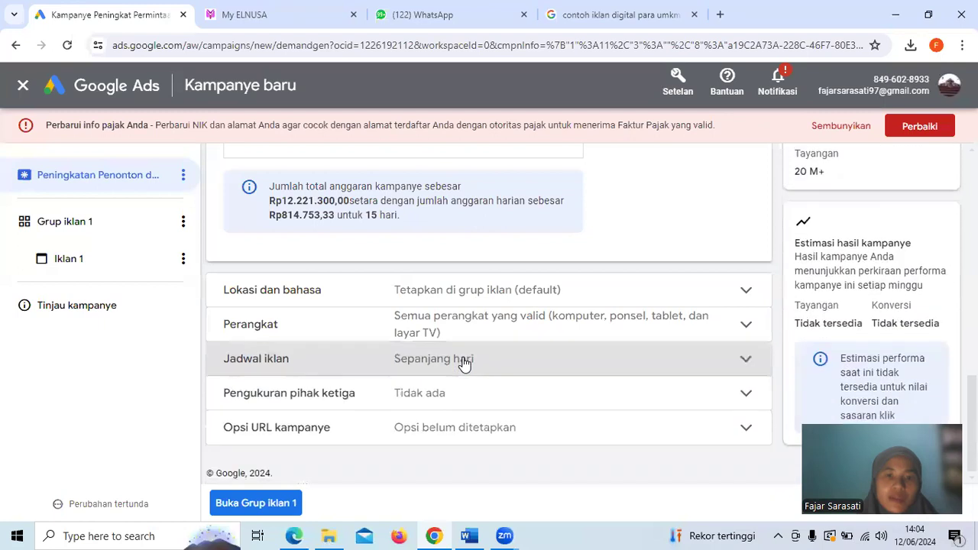
pyautogui.click(448, 399)
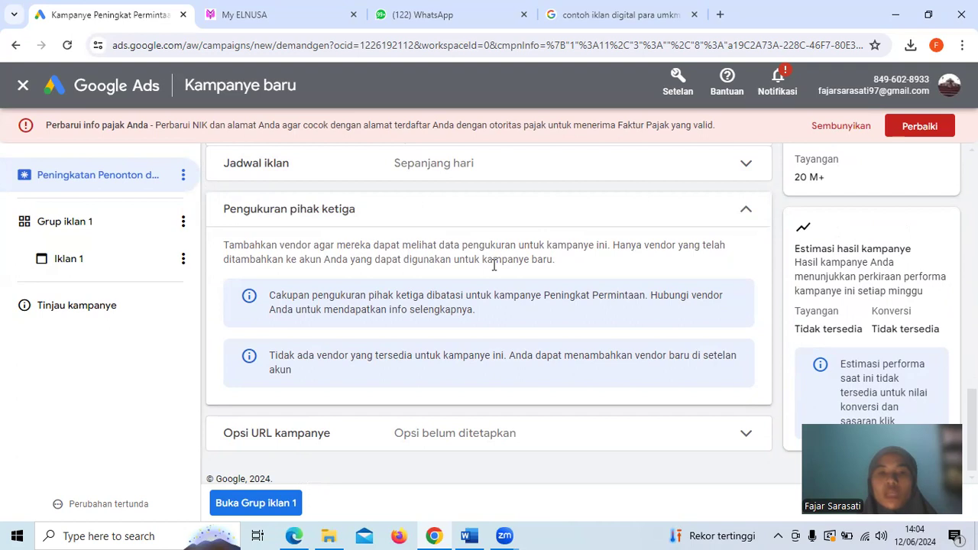
pyautogui.click(668, 221)
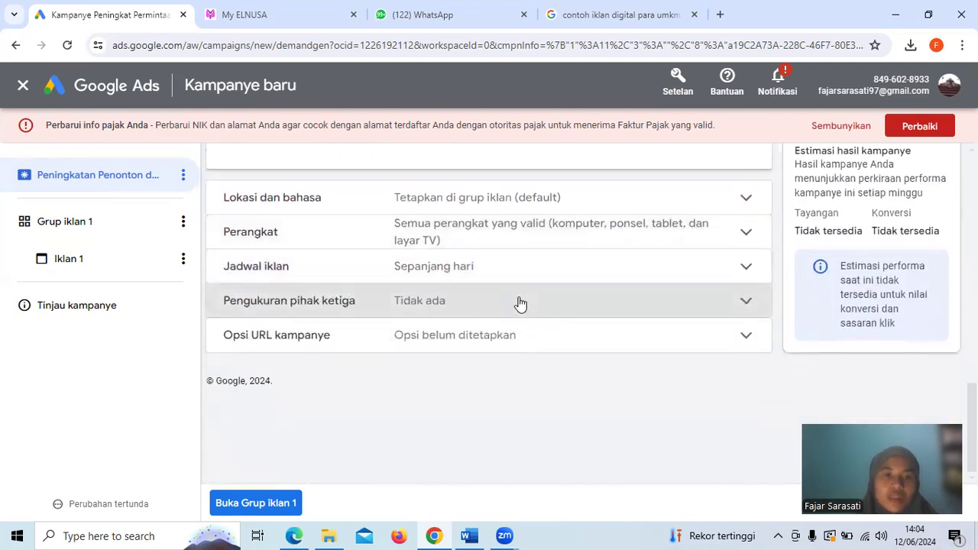
# Examine the Opsi URL kampanye settings, including the tracking template, final URL suffix and custom parameter fields
pyautogui.click(511, 346)
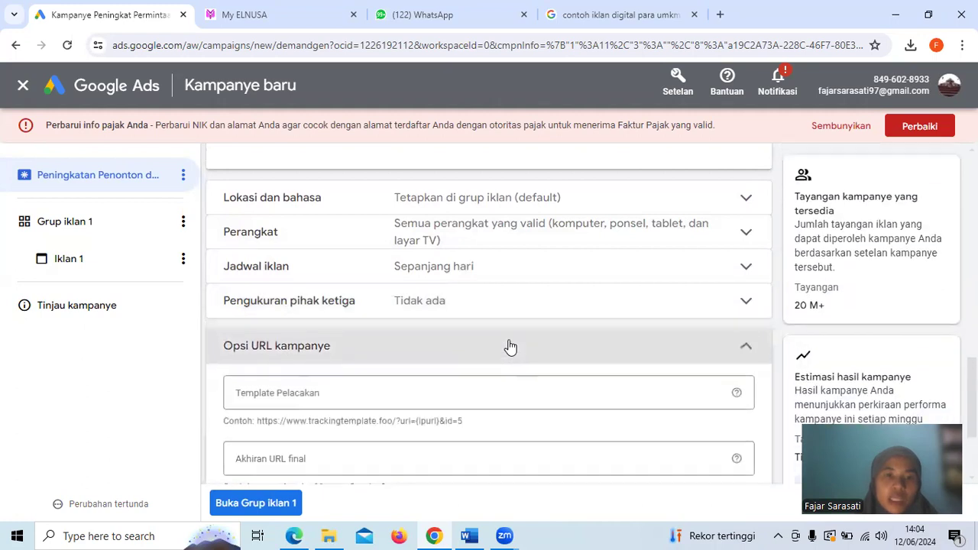
pyautogui.scroll(-2, 510, 346)
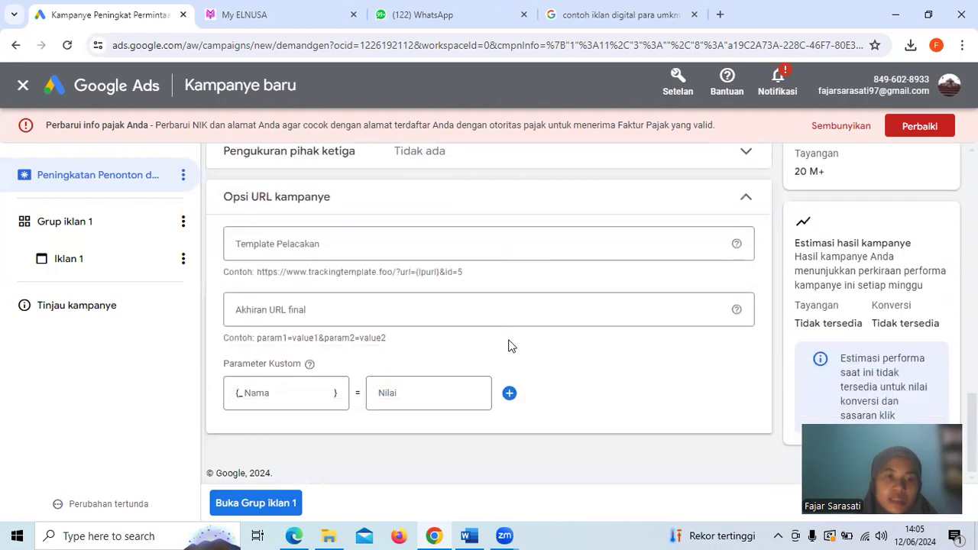
pyautogui.click(349, 242)
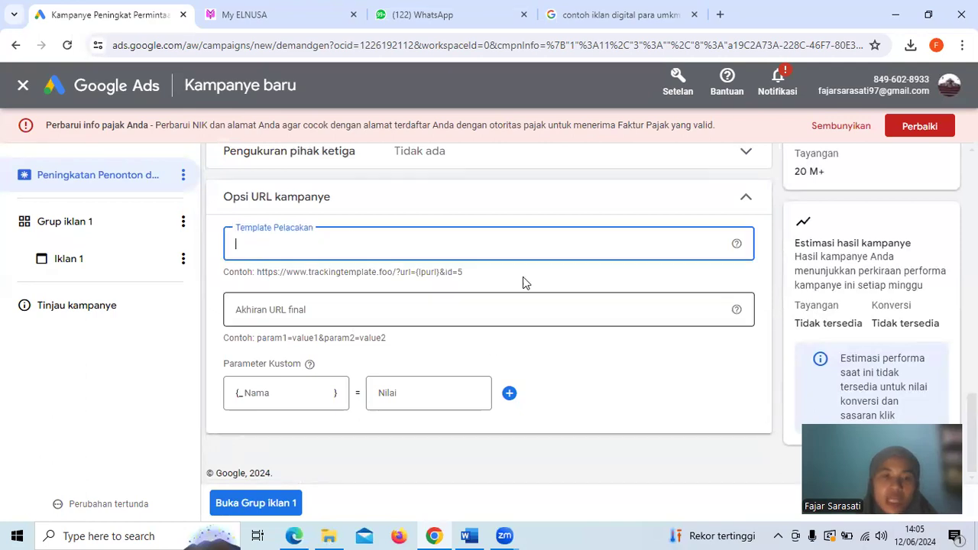
pyautogui.click(546, 354)
pyautogui.click(746, 200)
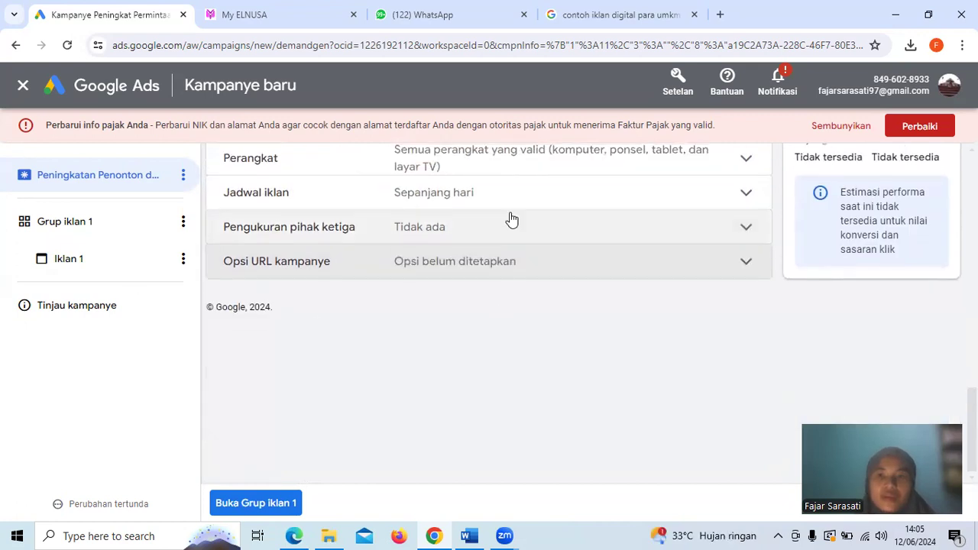
# Leave the demand generation campaign draft without saving and return to the campaign goal selection
pyautogui.scroll(10, 509, 218)
pyautogui.scroll(2, 509, 219)
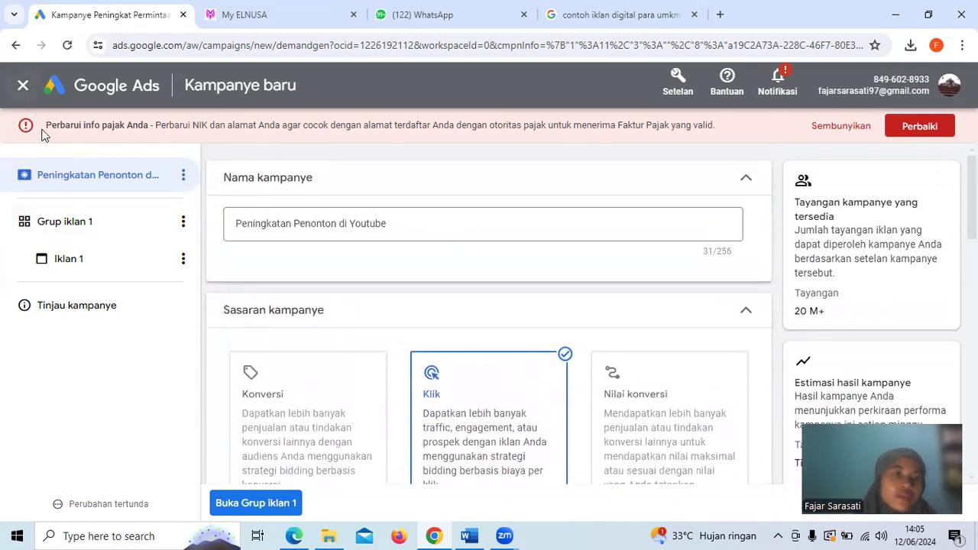
pyautogui.click(15, 46)
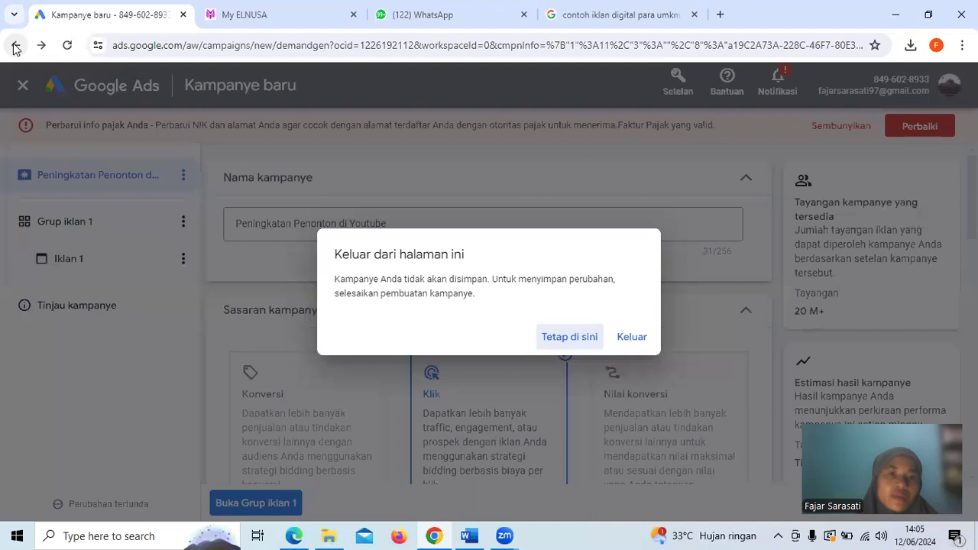
pyautogui.click(630, 338)
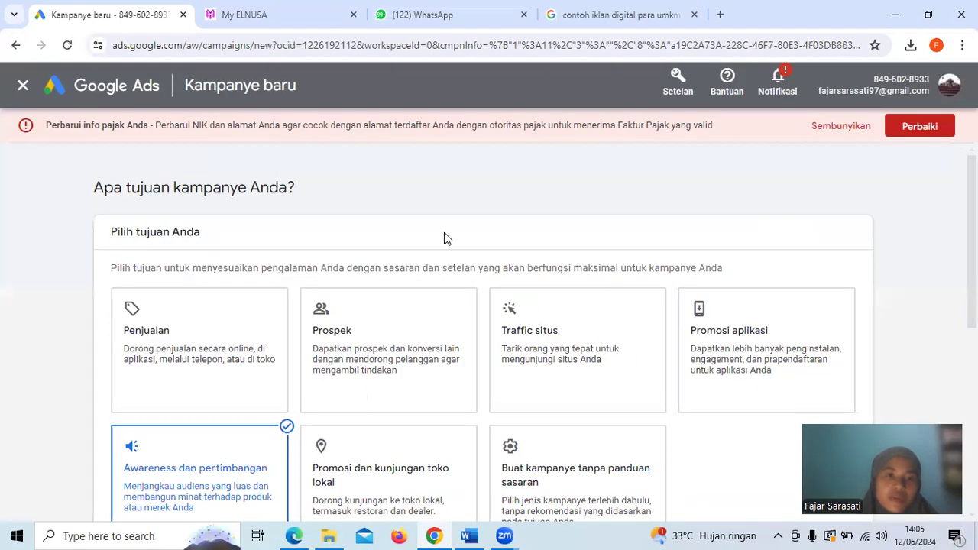
# Choose Buat kampanye tanpa panduan sasaran as the campaign goal and Video as the campaign type
pyautogui.scroll(-2, 585, 338)
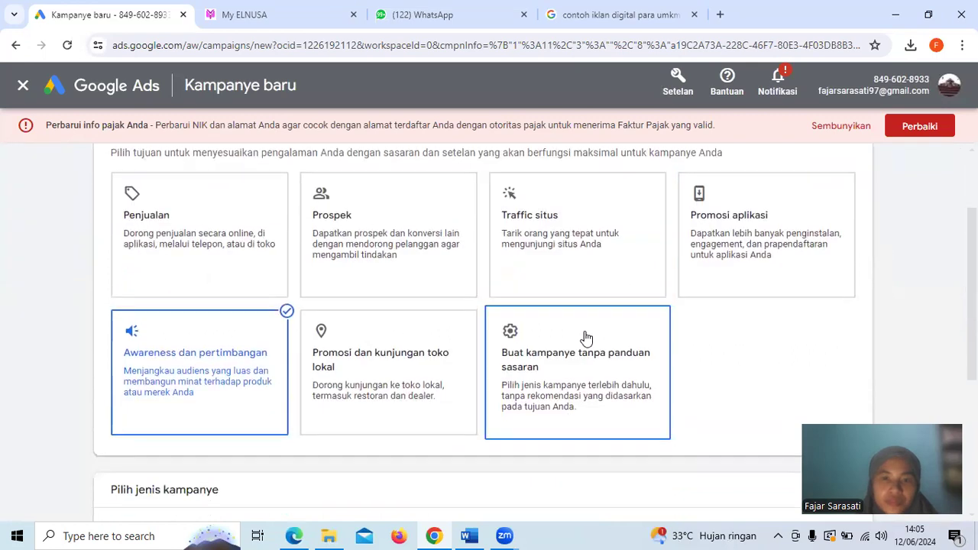
pyautogui.scroll(-5, 585, 339)
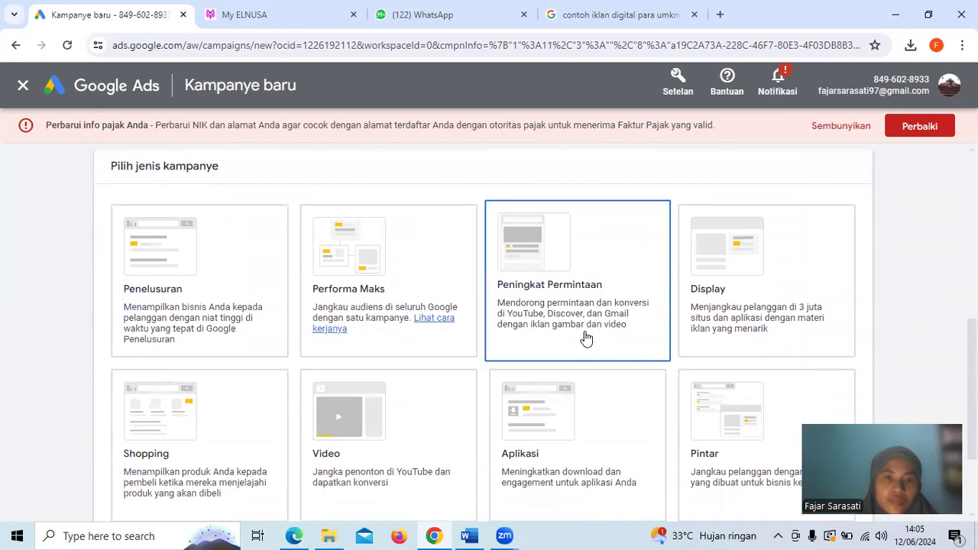
pyautogui.scroll(-1, 585, 338)
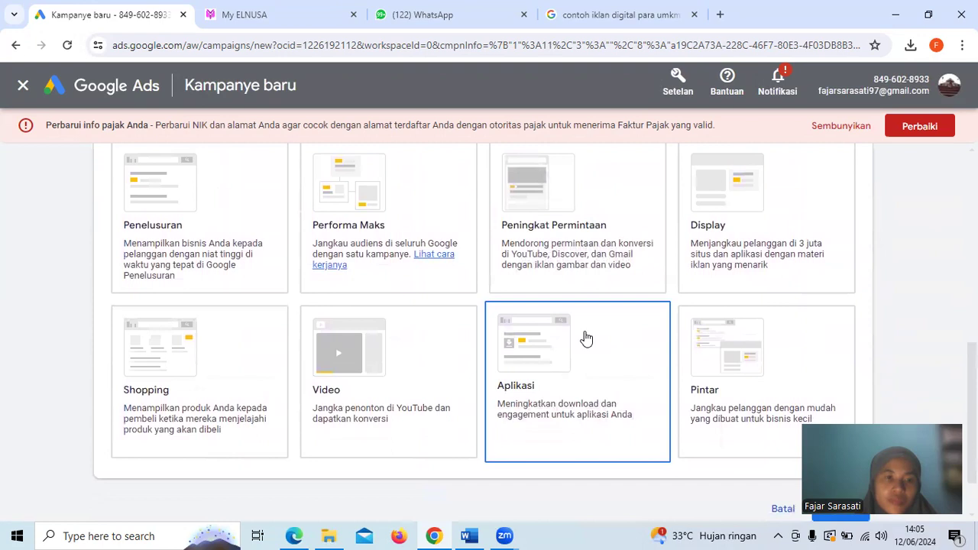
pyautogui.click(385, 380)
pyautogui.scroll(-1, 388, 380)
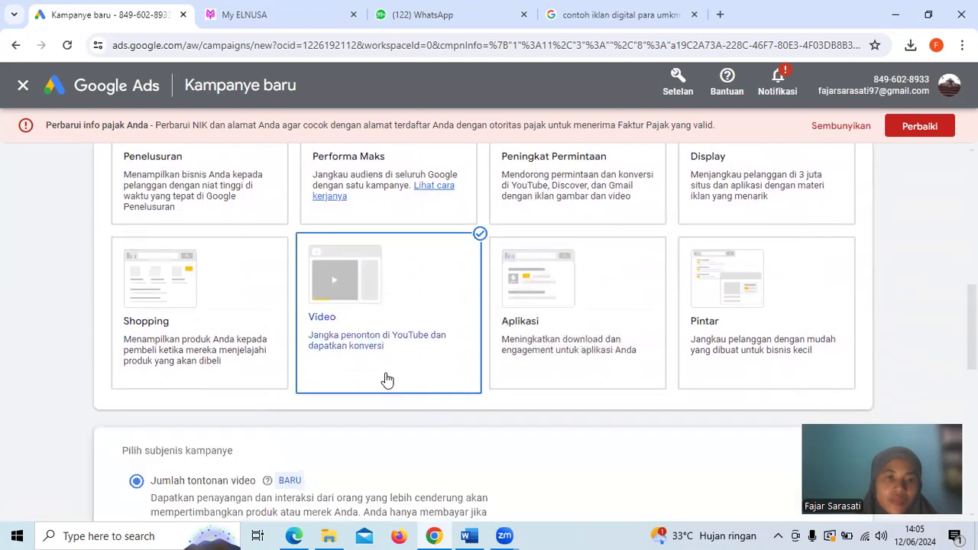
# Review the video campaign subtypes and continue to the campaign settings with Jumlah tontonan video
pyautogui.scroll(-4, 387, 380)
pyautogui.scroll(6, 388, 380)
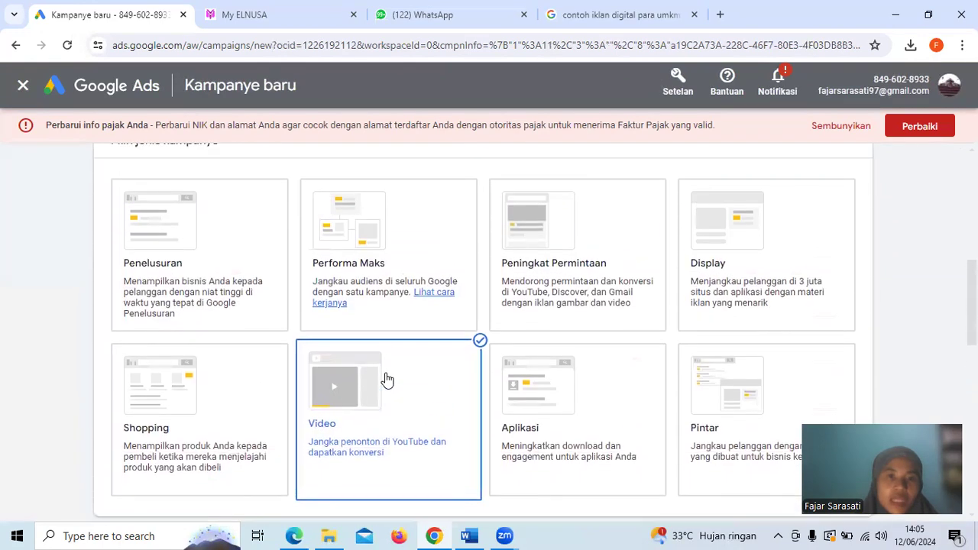
pyautogui.scroll(5, 387, 380)
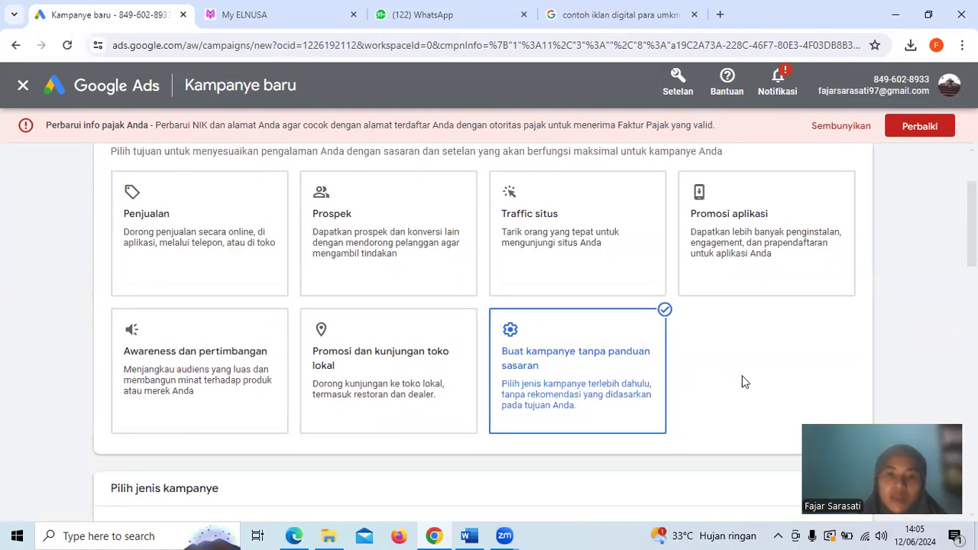
pyautogui.scroll(-4, 742, 382)
pyautogui.scroll(-4, 741, 382)
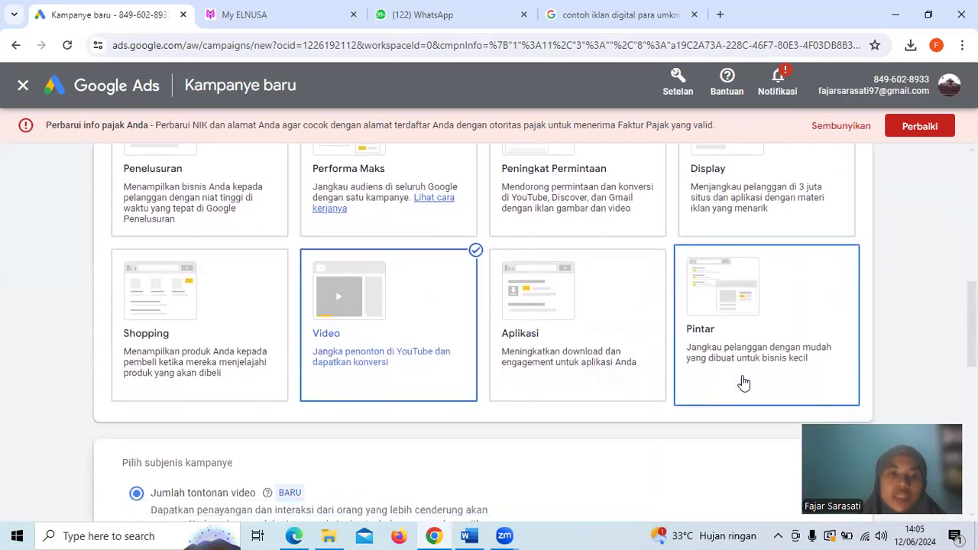
pyautogui.scroll(1, 339, 233)
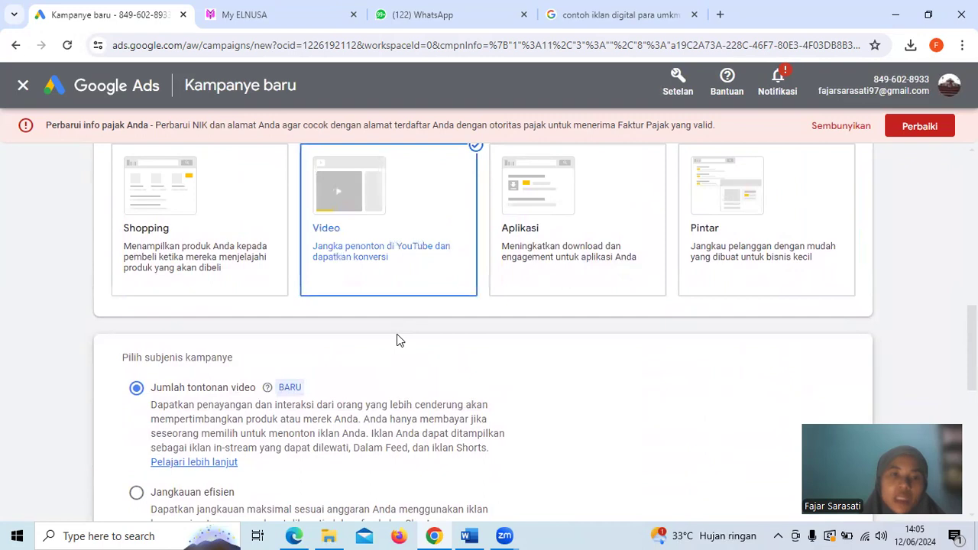
pyautogui.scroll(-2, 396, 340)
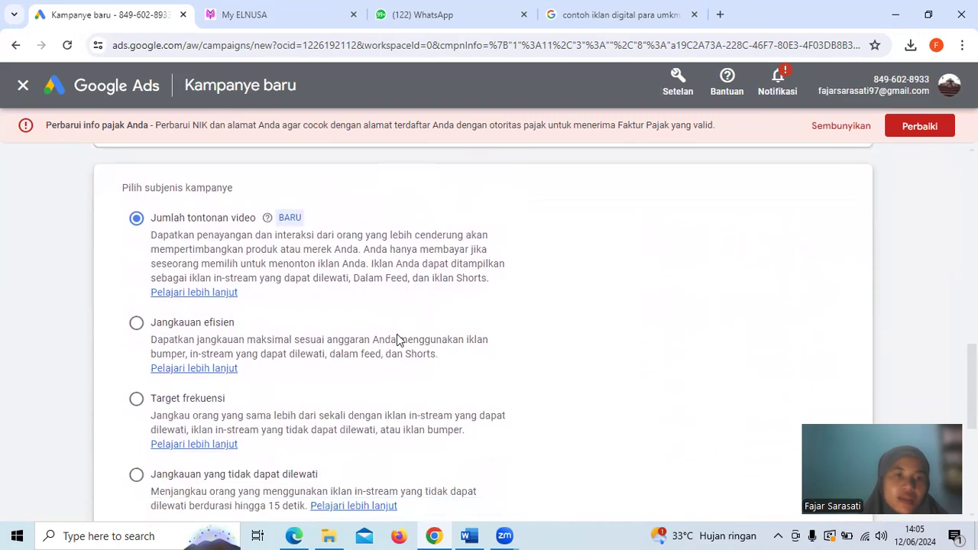
pyautogui.scroll(-1, 283, 269)
pyautogui.scroll(-2, 282, 269)
pyautogui.scroll(-3, 282, 269)
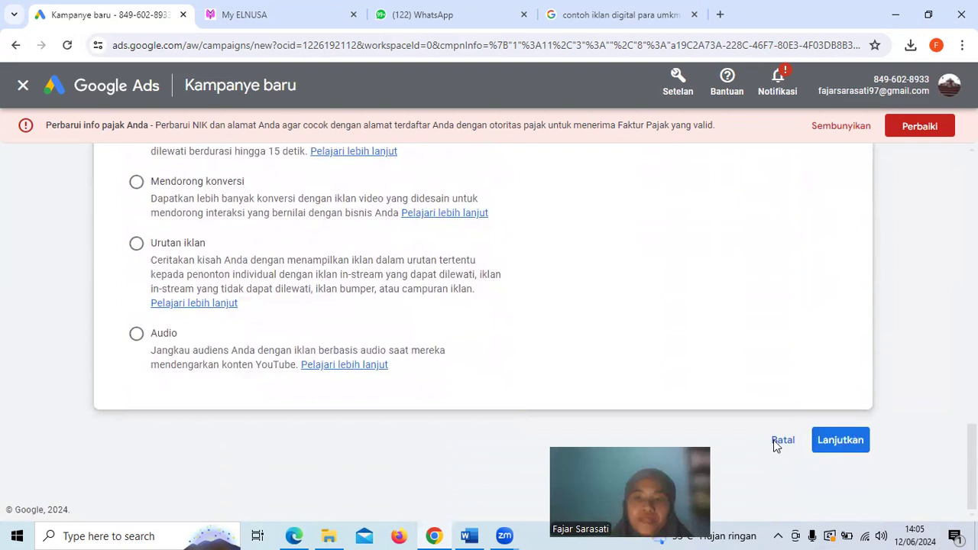
pyautogui.click(820, 440)
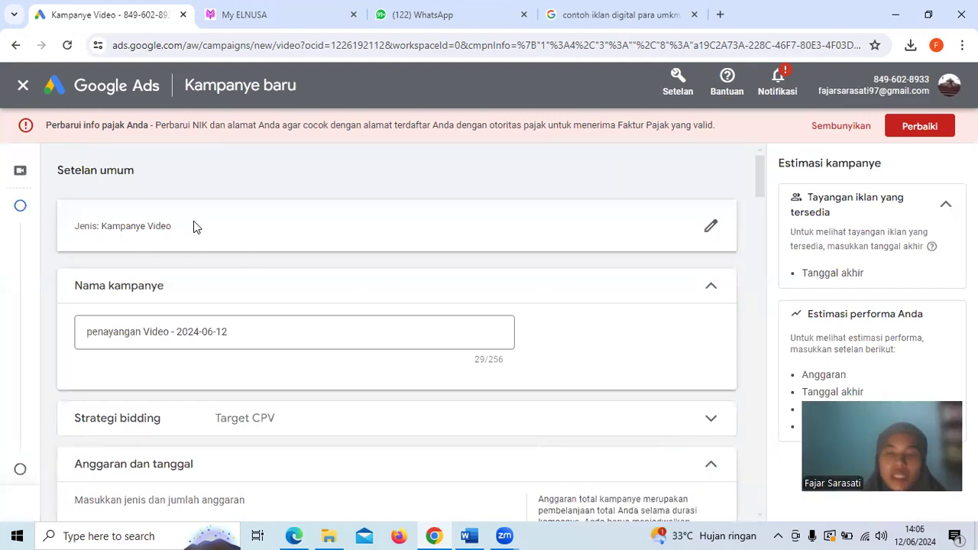
# Rename the video campaign to "penayangan Video Pembelajaran Bisnis Digital"
pyautogui.click(149, 331)
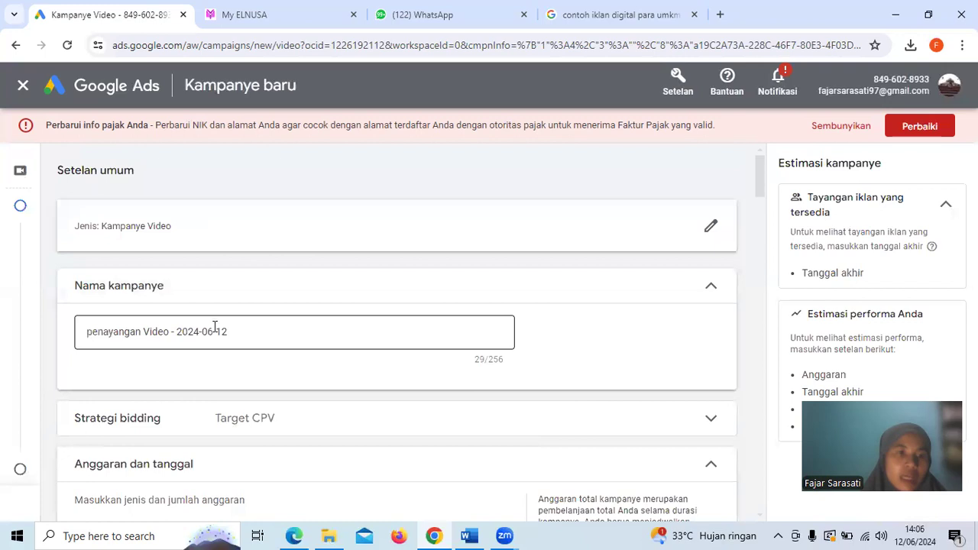
pyautogui.moveTo(243, 331); pyautogui.dragTo(145, 325)
pyautogui.press('BackSpace')
pyautogui.write('Video p')
pyautogui.write('e')
pyautogui.press('BackSpace')
pyautogui.press('BackSpace')
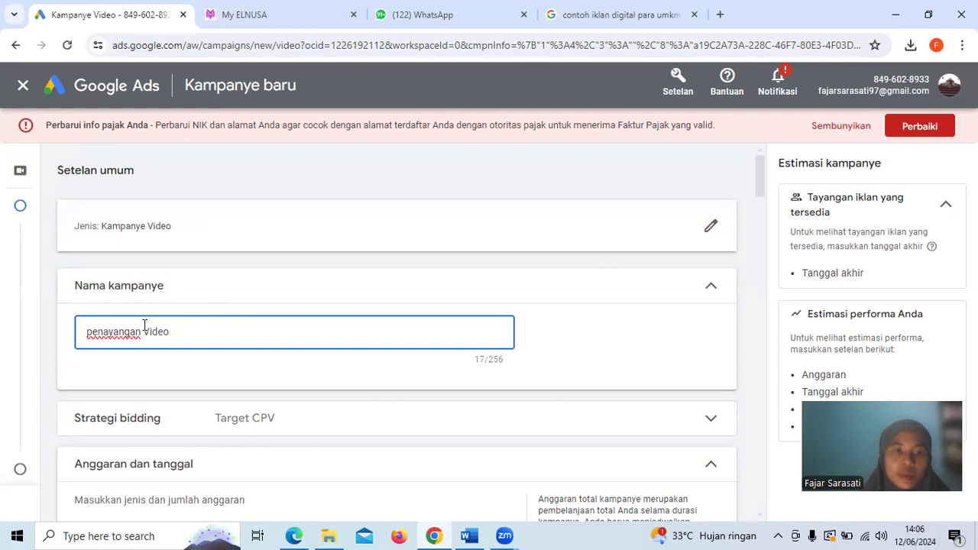
pyautogui.write('P')
pyautogui.write('r')
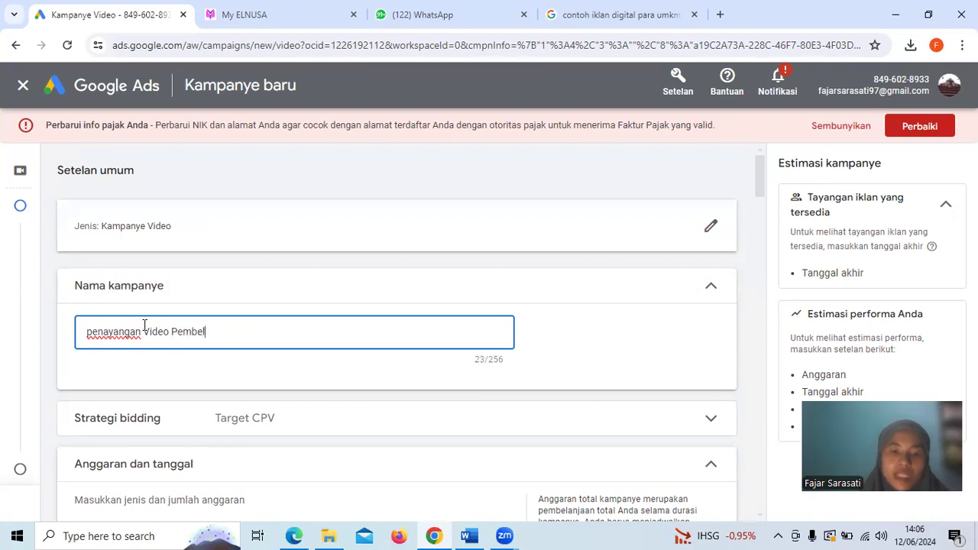
pyautogui.write('mbelajaran B')
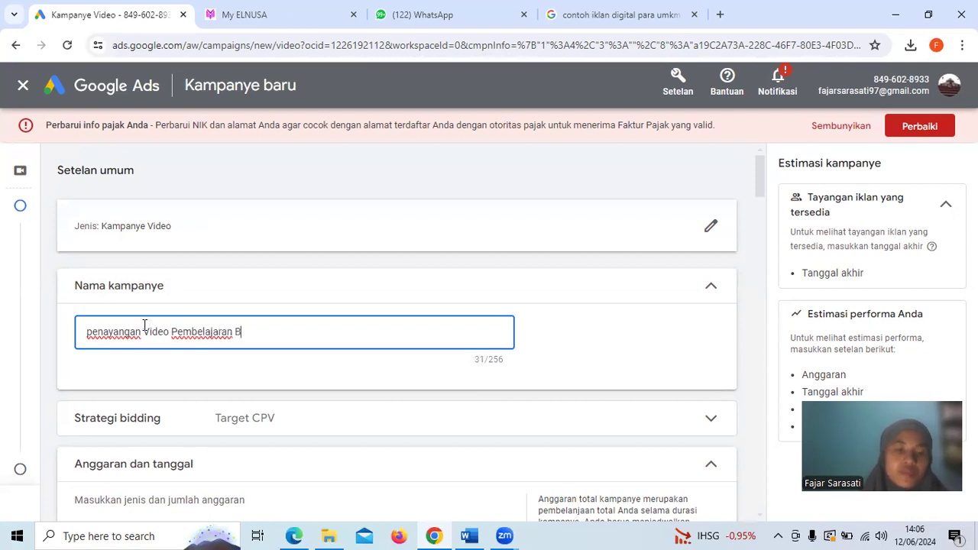
pyautogui.write('isnis Digital')
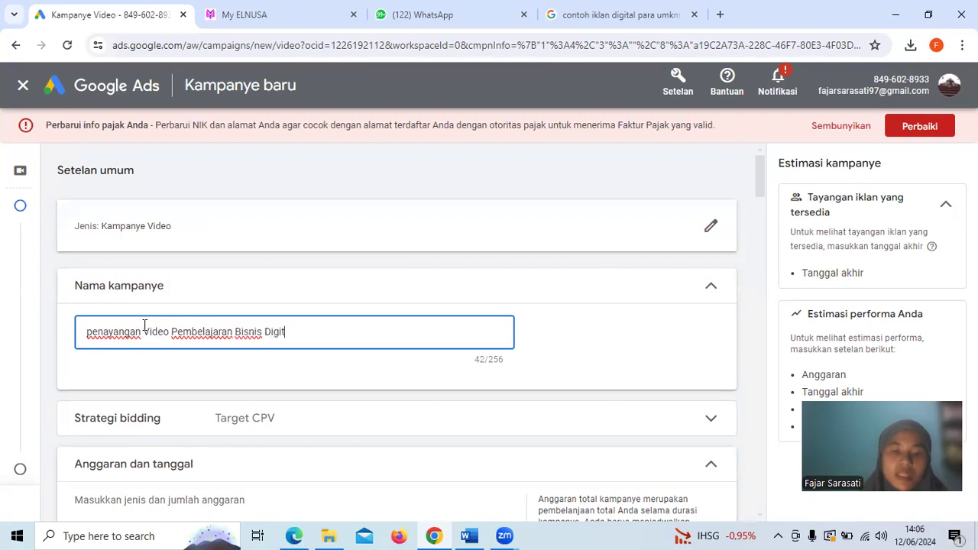
pyautogui.click(192, 389)
# Set the video campaign's total budget to Rp100.000
pyautogui.scroll(-2, 192, 388)
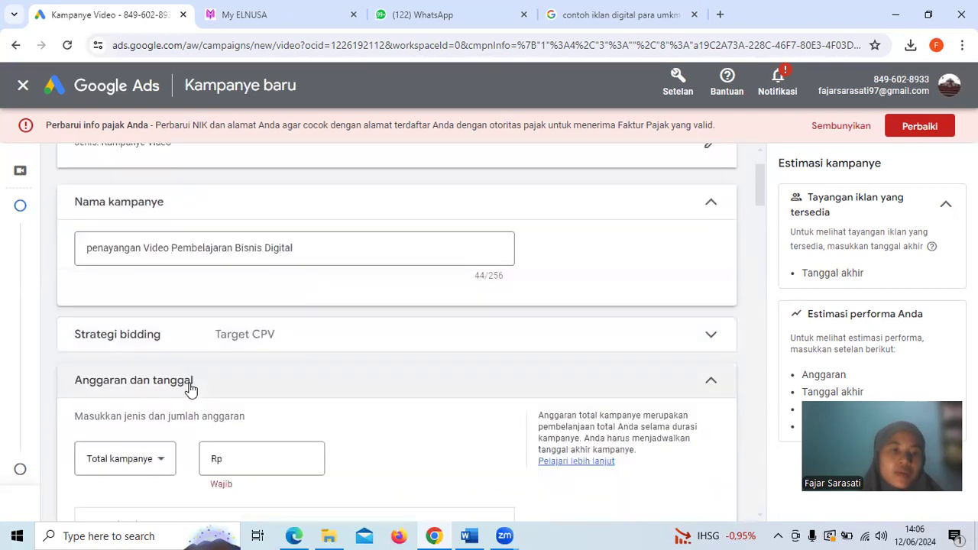
pyautogui.scroll(-1, 191, 389)
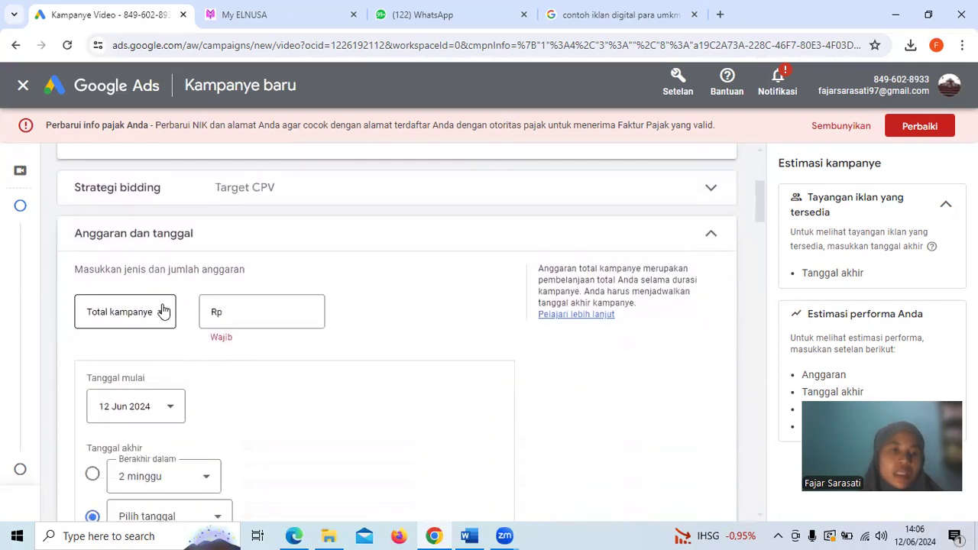
pyautogui.click(265, 307)
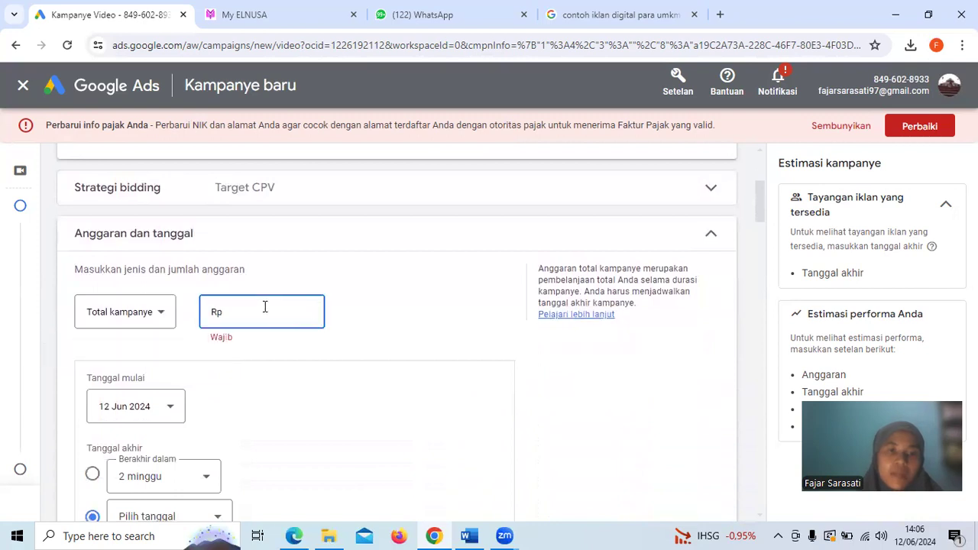
pyautogui.scroll(-1, 265, 310)
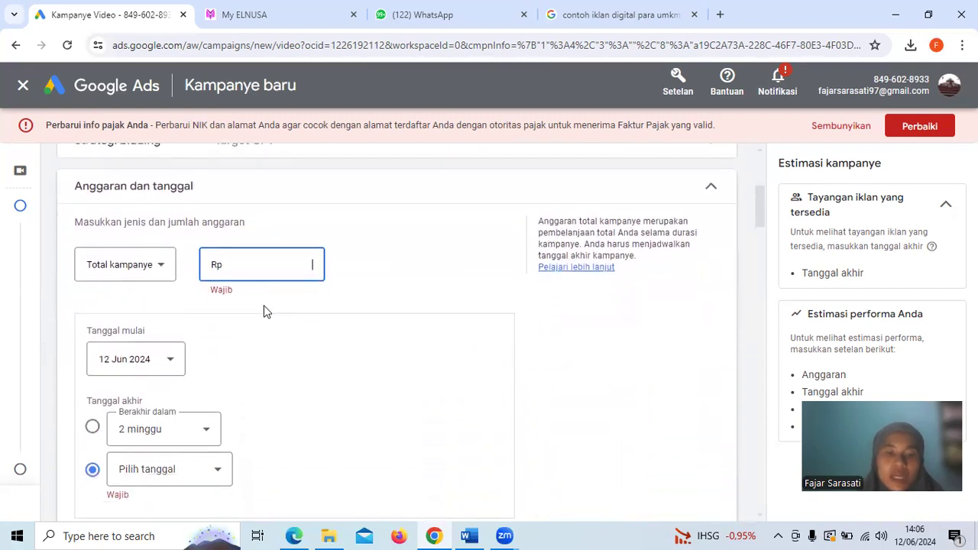
pyautogui.write('100')
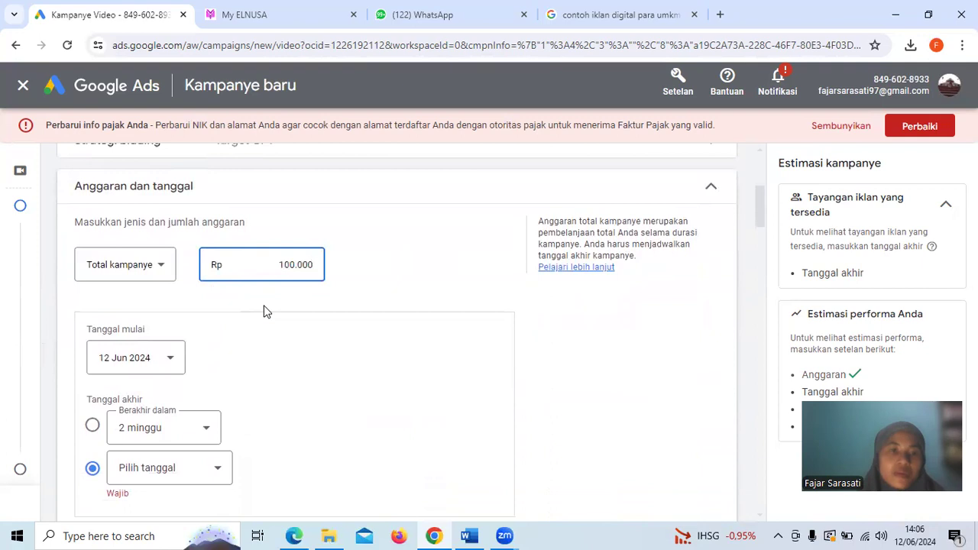
pyautogui.click(411, 267)
# Set the campaign's end date to 31 Jul 2024
pyautogui.scroll(-1, 410, 267)
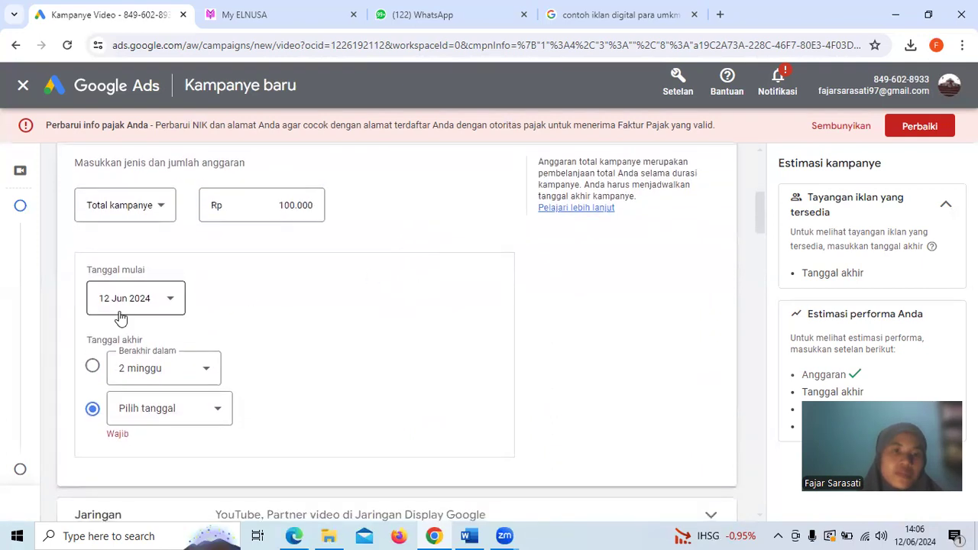
pyautogui.click(197, 409)
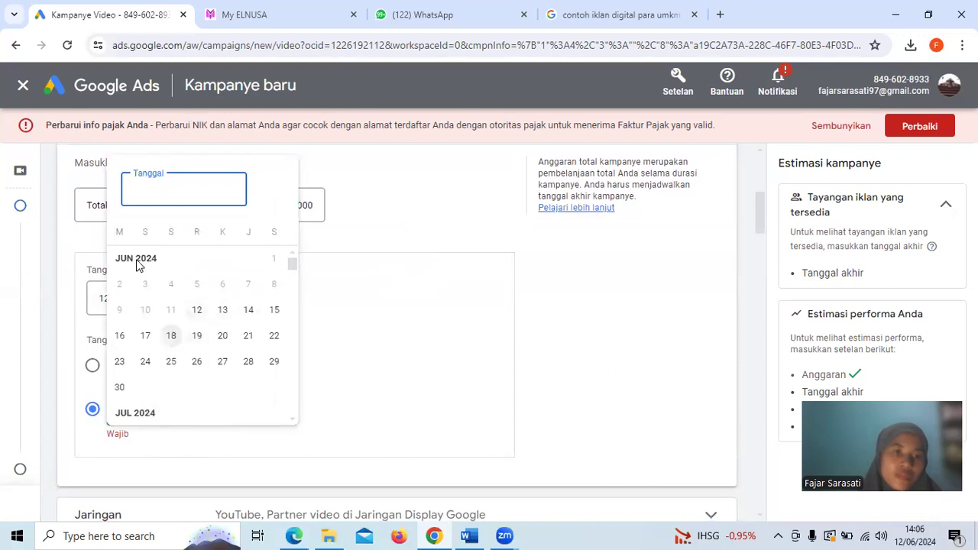
pyautogui.scroll(-3, 239, 332)
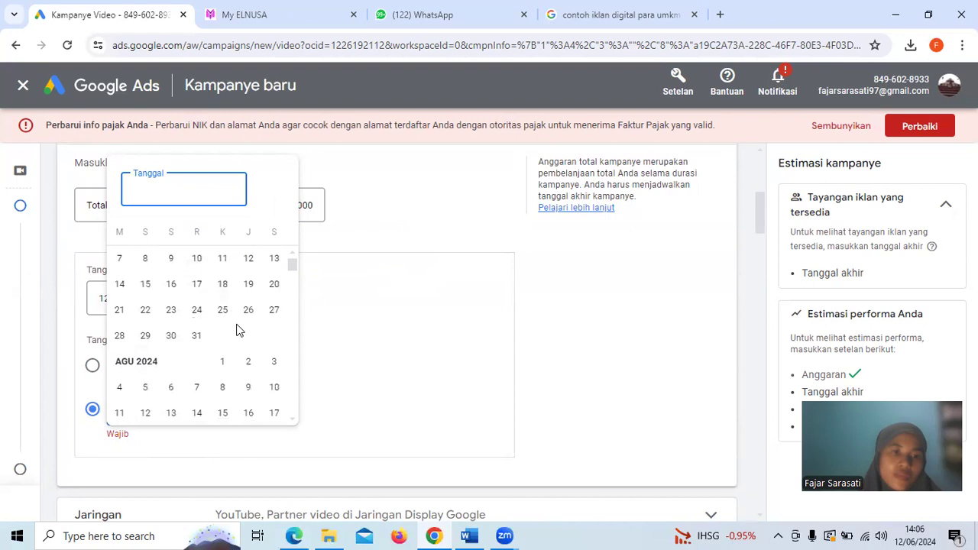
pyautogui.click(196, 336)
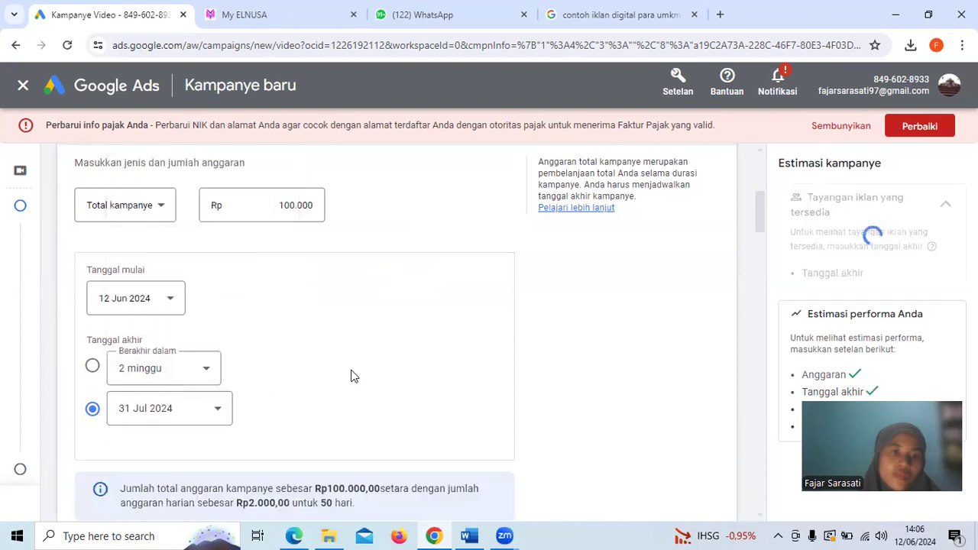
# Review the video campaign's general settings, from its name and bidding strategy to its budget and dates
pyautogui.scroll(1, 351, 376)
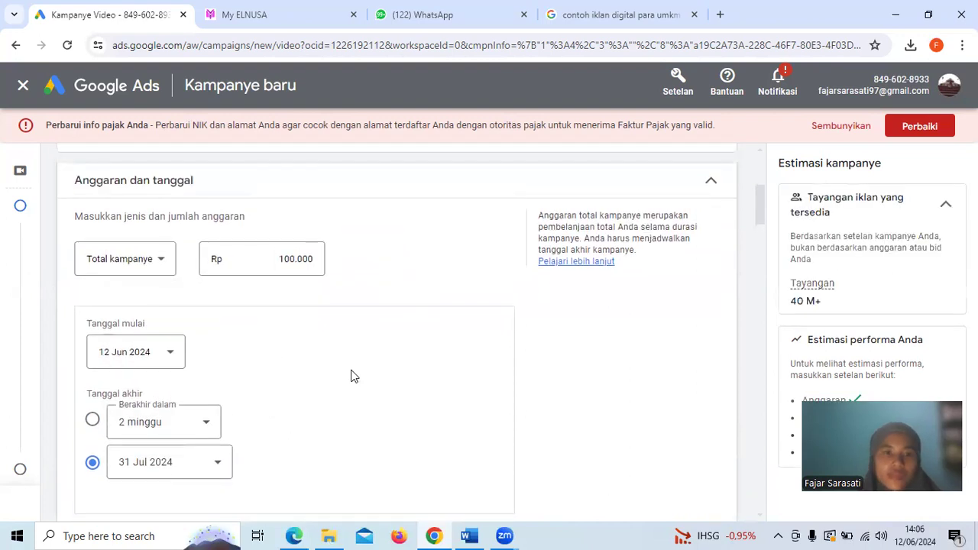
pyautogui.scroll(1, 351, 376)
pyautogui.scroll(3, 351, 375)
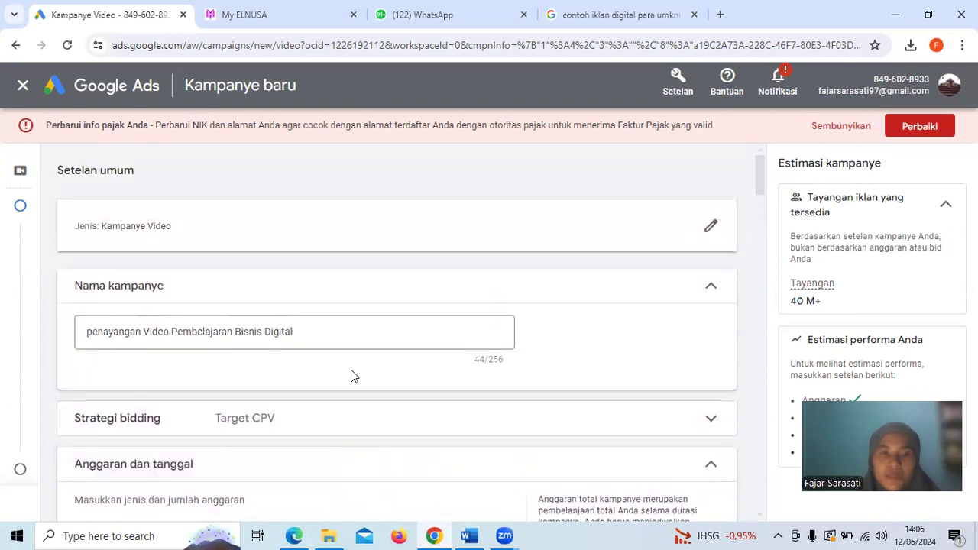
pyautogui.scroll(-1, 351, 376)
pyautogui.scroll(-2, 351, 376)
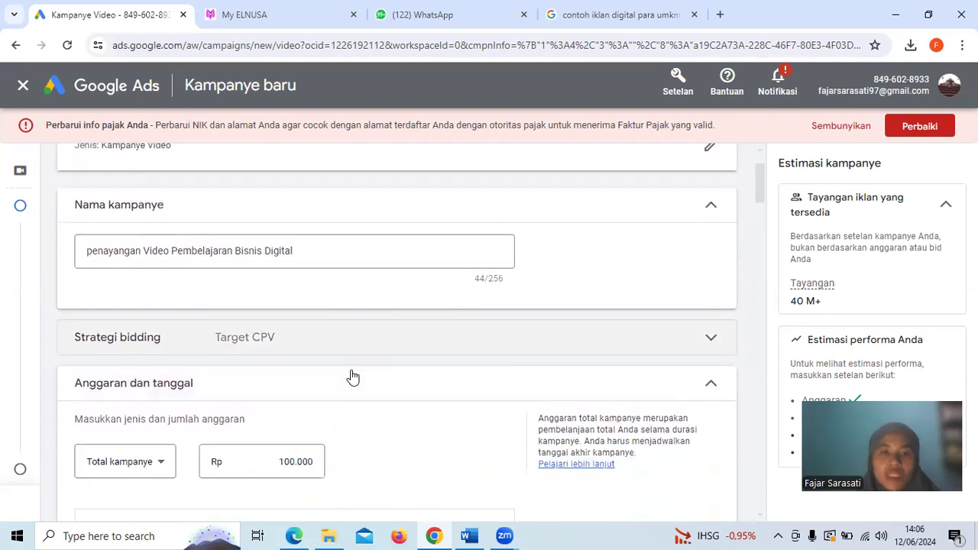
# Set the video campaign's total budget to Rp50.000
pyautogui.scroll(-1, 352, 375)
pyautogui.scroll(-2, 352, 373)
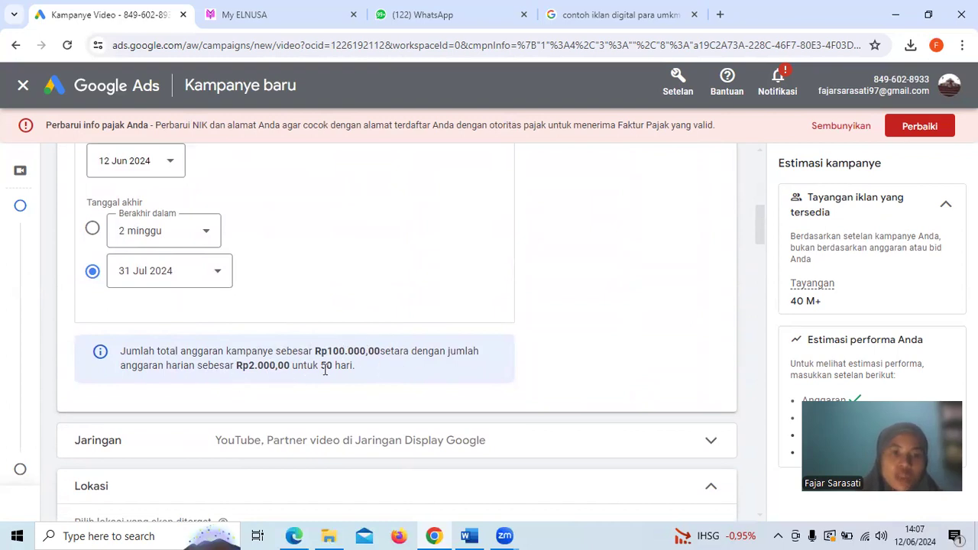
pyautogui.scroll(2, 356, 365)
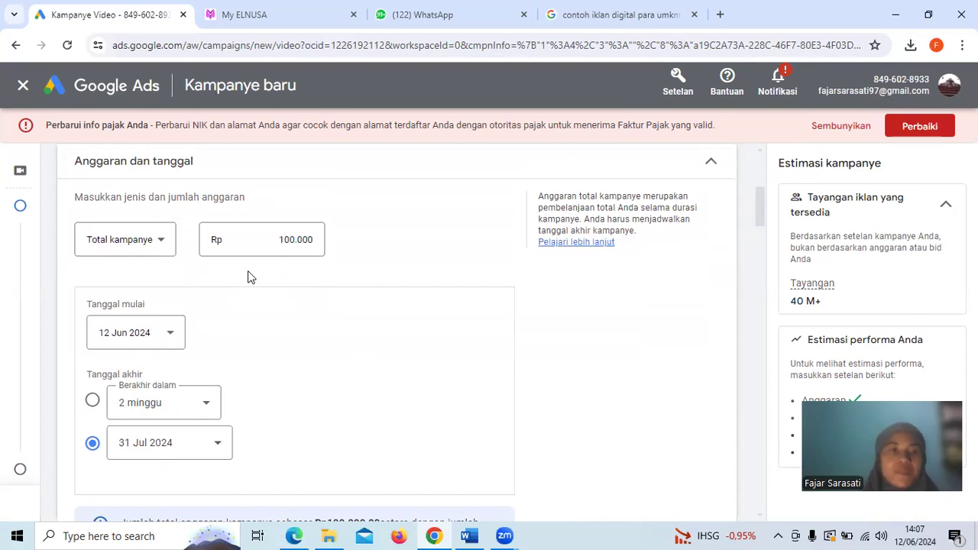
pyautogui.scroll(4, 249, 276)
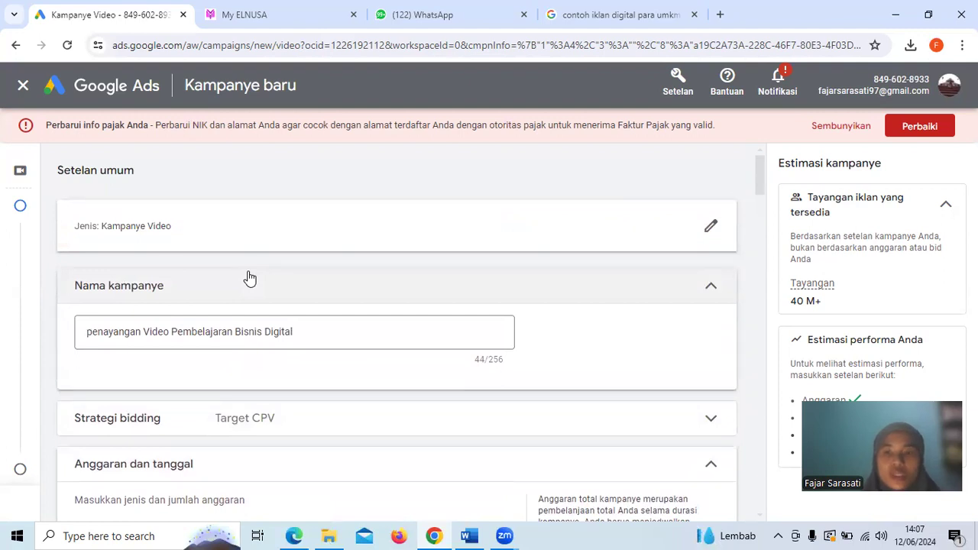
pyautogui.scroll(-4, 248, 277)
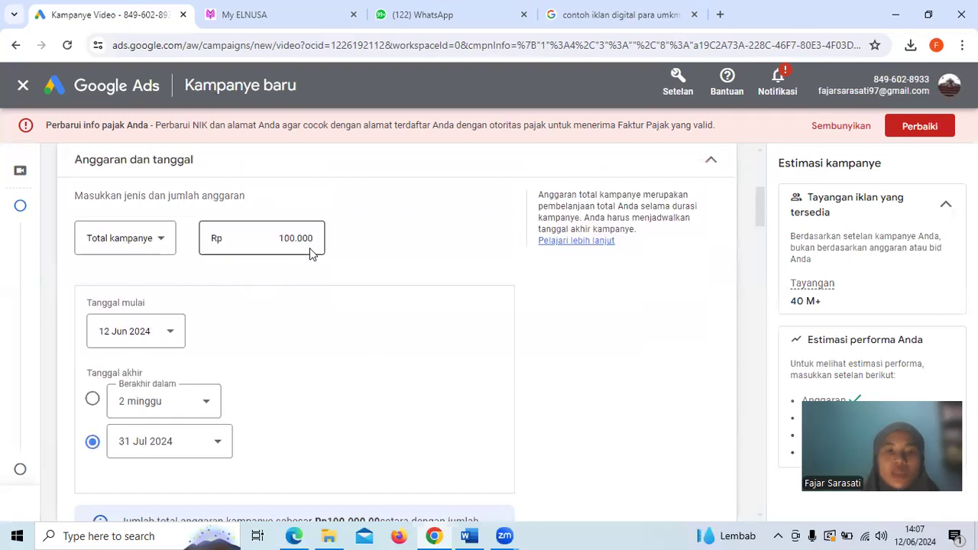
pyautogui.click(290, 236)
pyautogui.press('BackSpace')
pyautogui.press('BackSpace')
pyautogui.write('50.000')
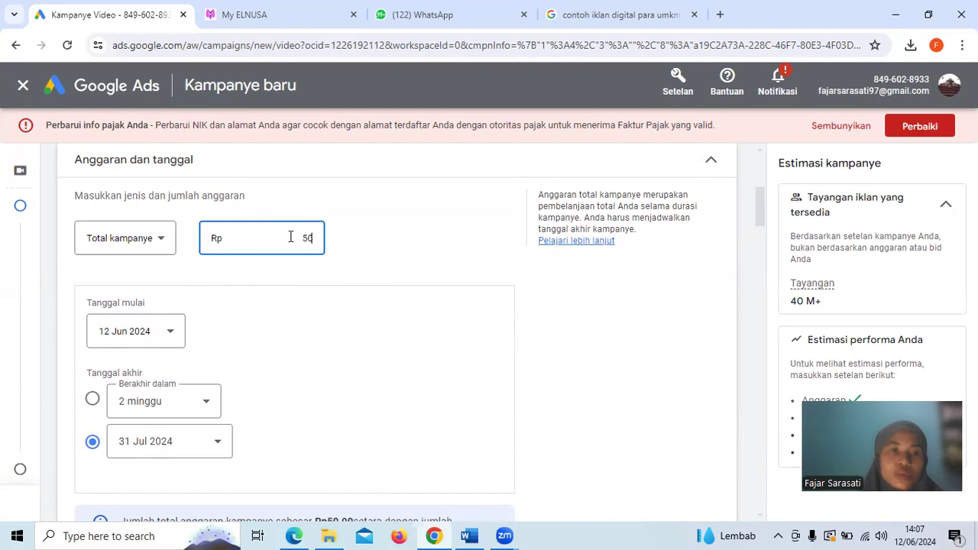
pyautogui.click(445, 273)
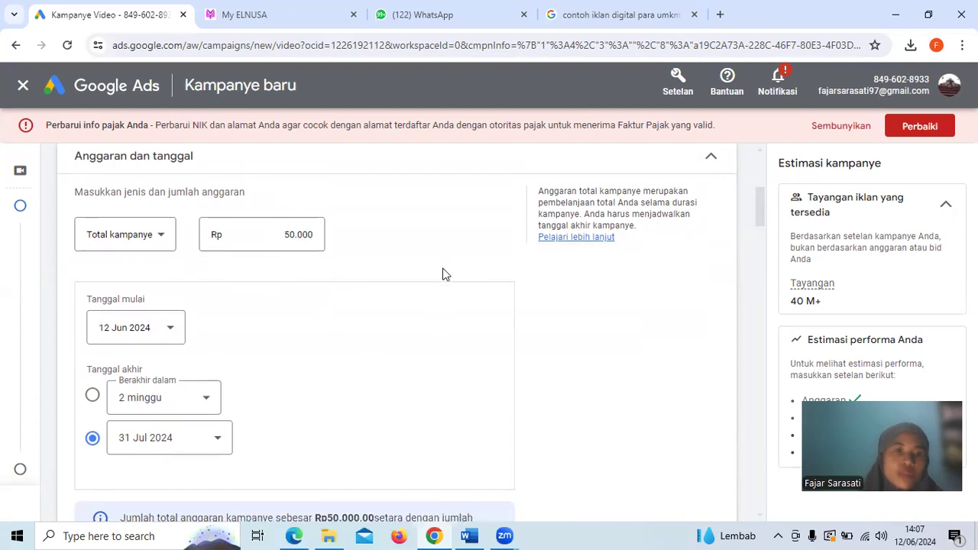
# Examine the campaign's network options for YouTube, Google TV and Google Display Network video partners
pyautogui.scroll(-2, 443, 274)
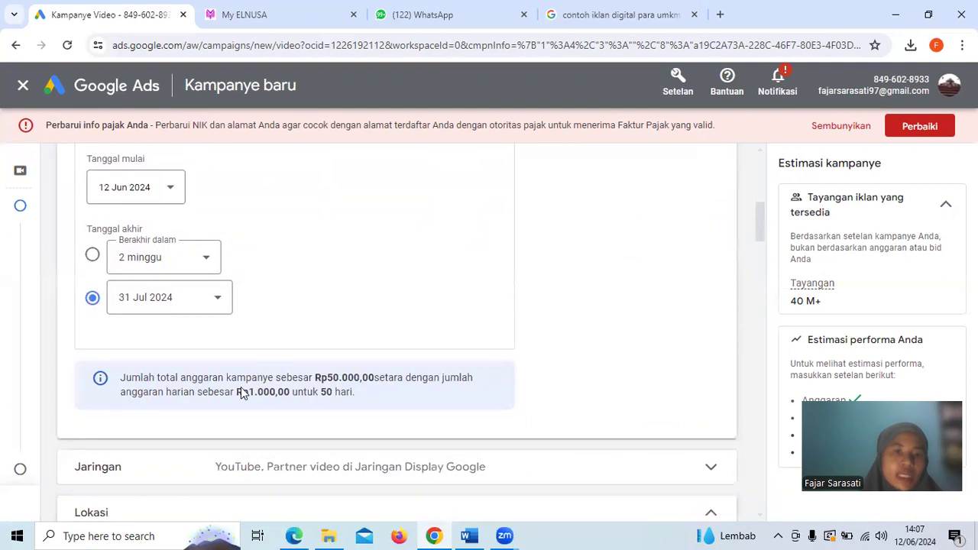
pyautogui.scroll(-3, 365, 388)
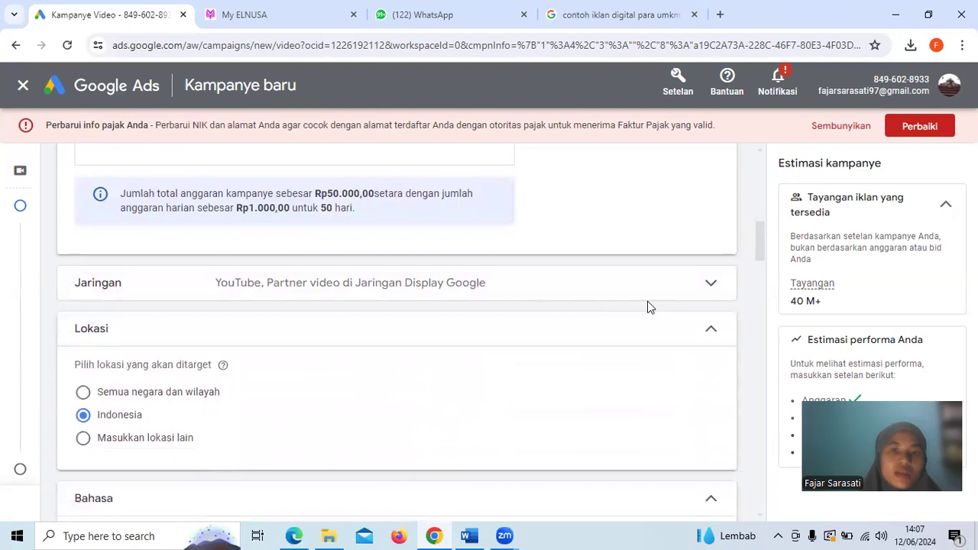
pyautogui.click(680, 287)
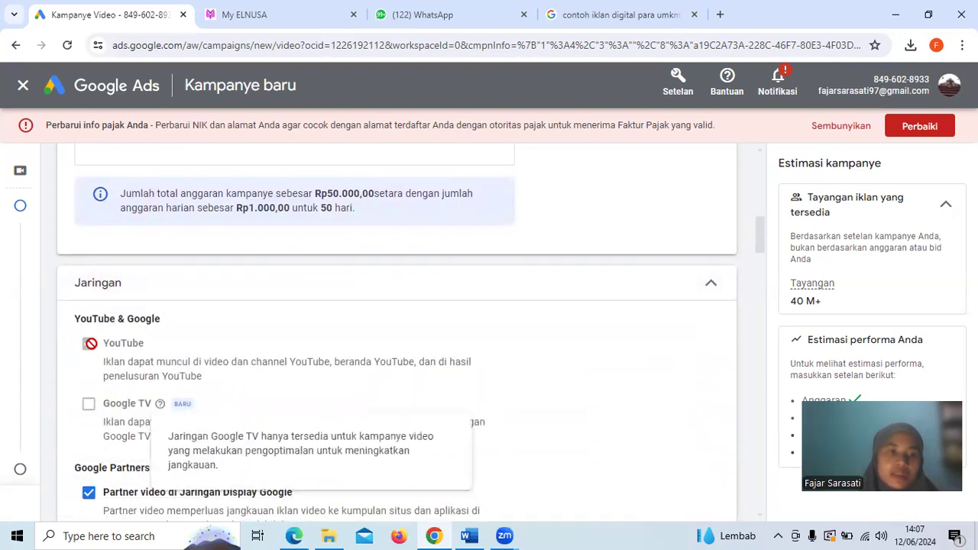
pyautogui.click(705, 288)
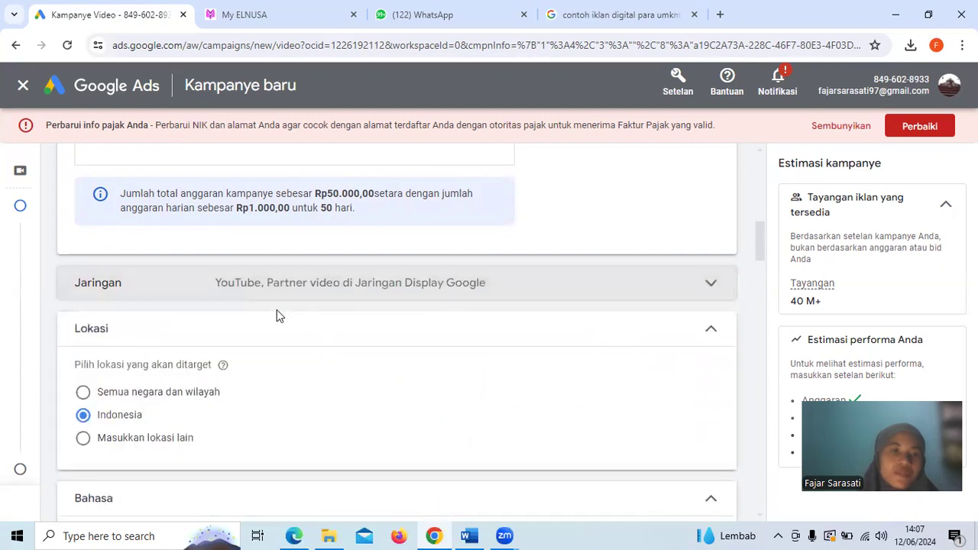
# Try the option for entering another target location and return the location targeting to Indonesia
pyautogui.scroll(-1, 275, 316)
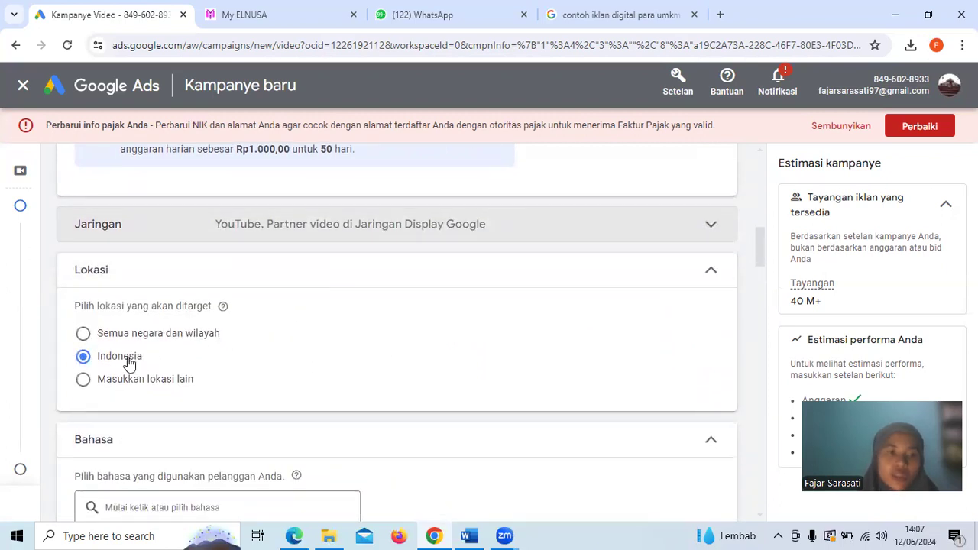
pyautogui.scroll(-1, 129, 364)
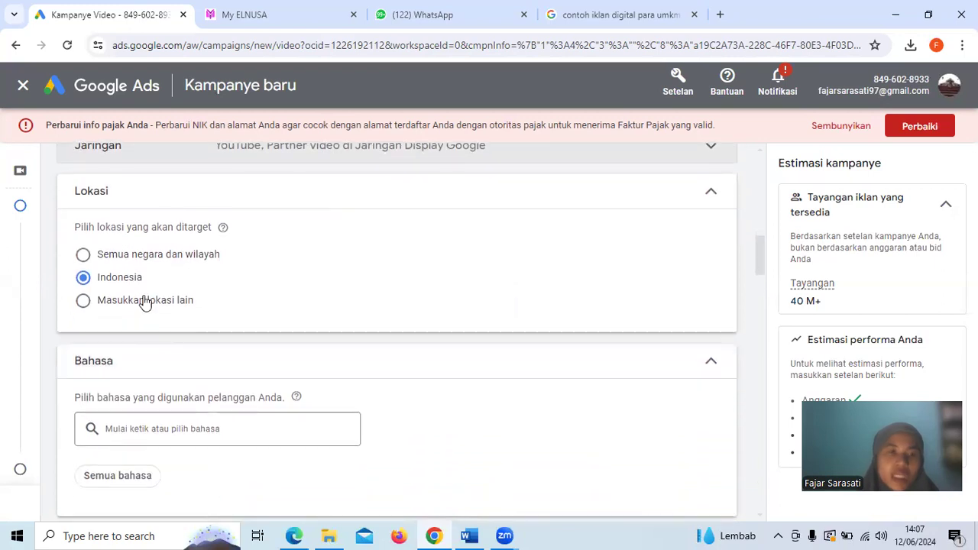
pyautogui.click(143, 304)
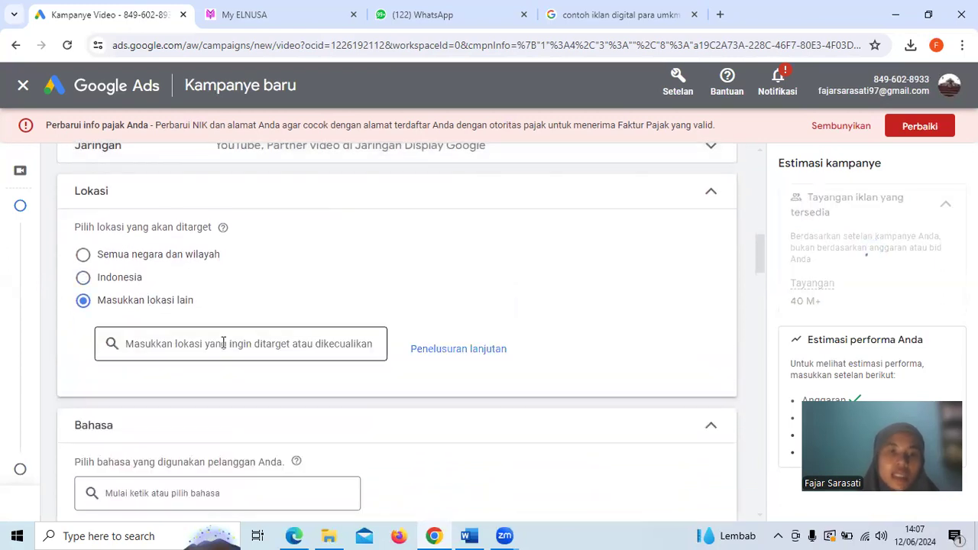
pyautogui.click(123, 279)
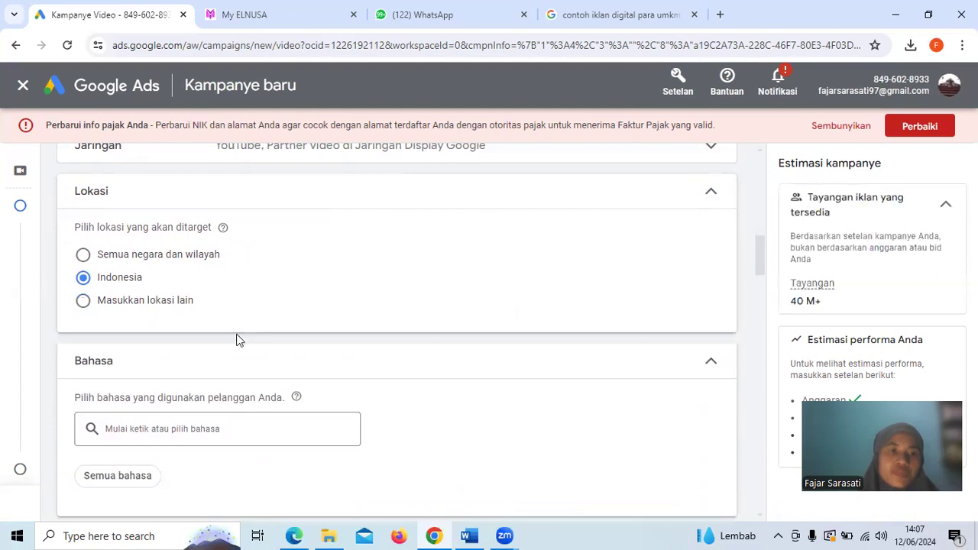
# Set the customers' language for the campaign to Indonesia
pyautogui.scroll(-2, 238, 339)
pyautogui.click(207, 292)
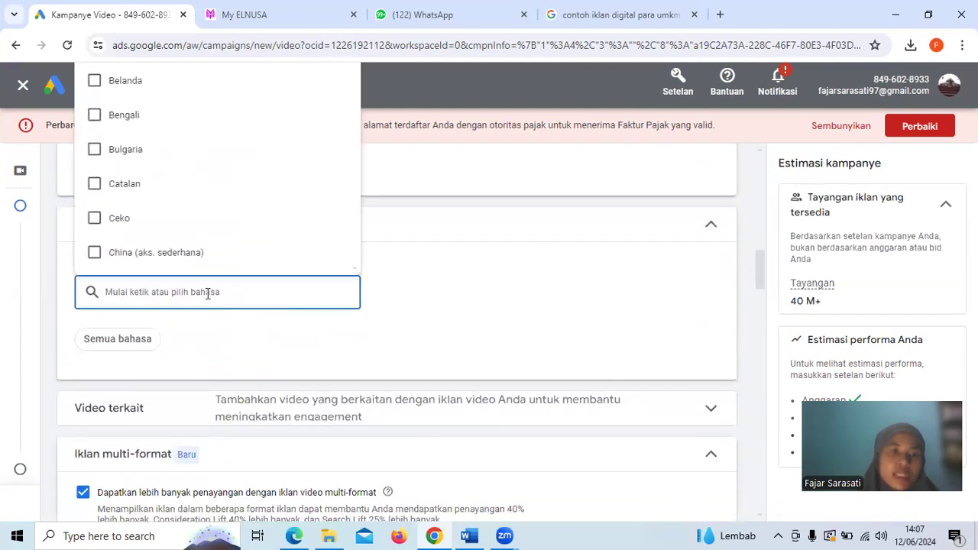
pyautogui.scroll(-4, 247, 175)
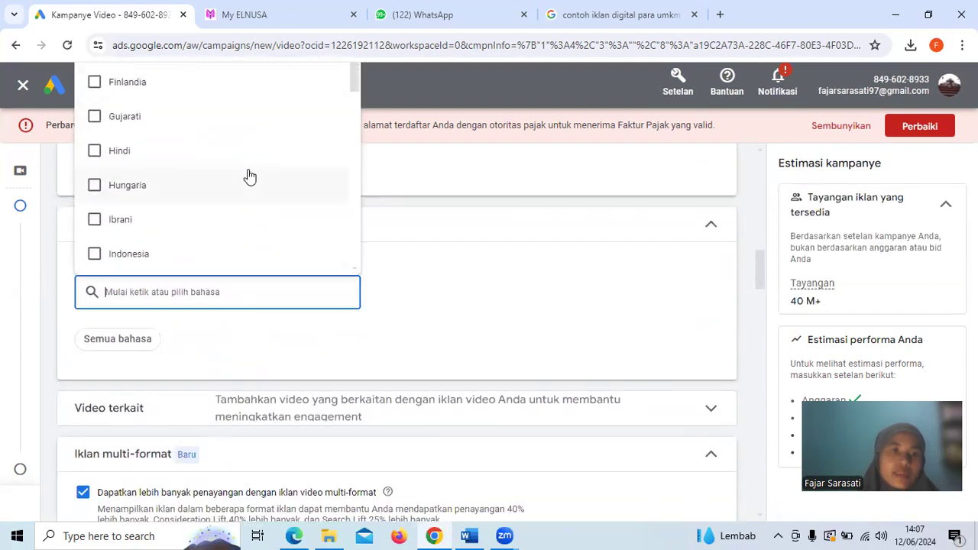
pyautogui.scroll(-1, 246, 175)
pyautogui.click(166, 170)
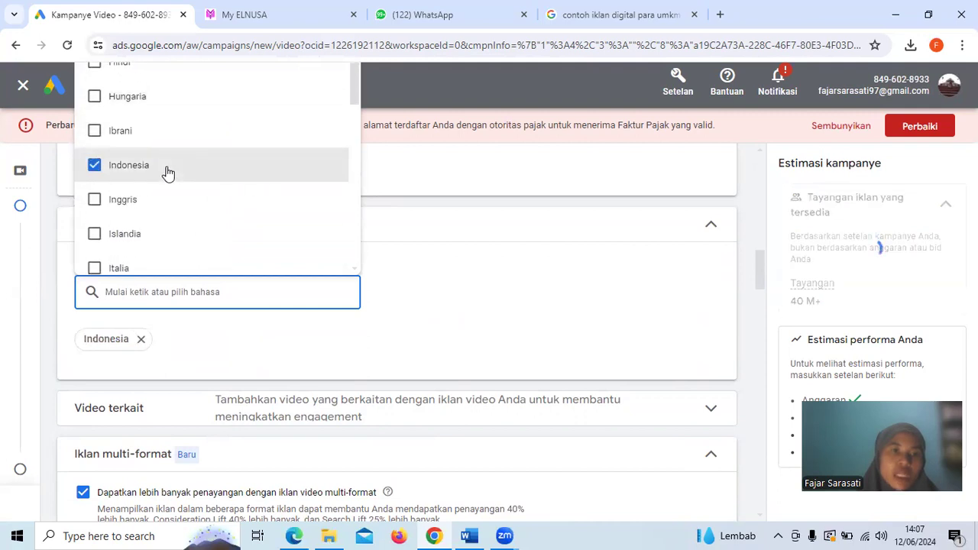
pyautogui.click(470, 330)
# Shorten the ad group name to "penayangan Video" by removing its date
pyautogui.scroll(-2, 201, 328)
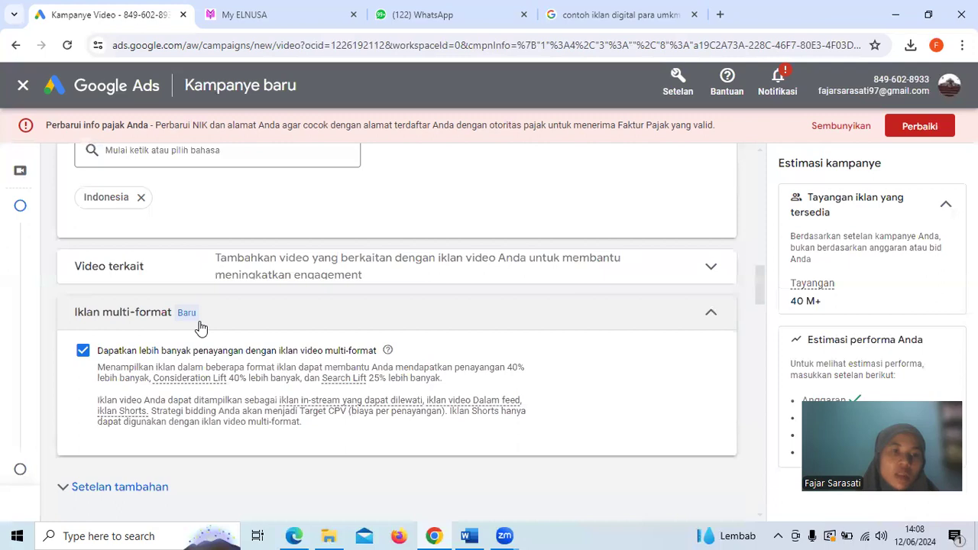
pyautogui.scroll(-2, 273, 400)
pyautogui.scroll(-2, 165, 382)
pyautogui.scroll(-1, 165, 382)
pyautogui.scroll(-1, 166, 390)
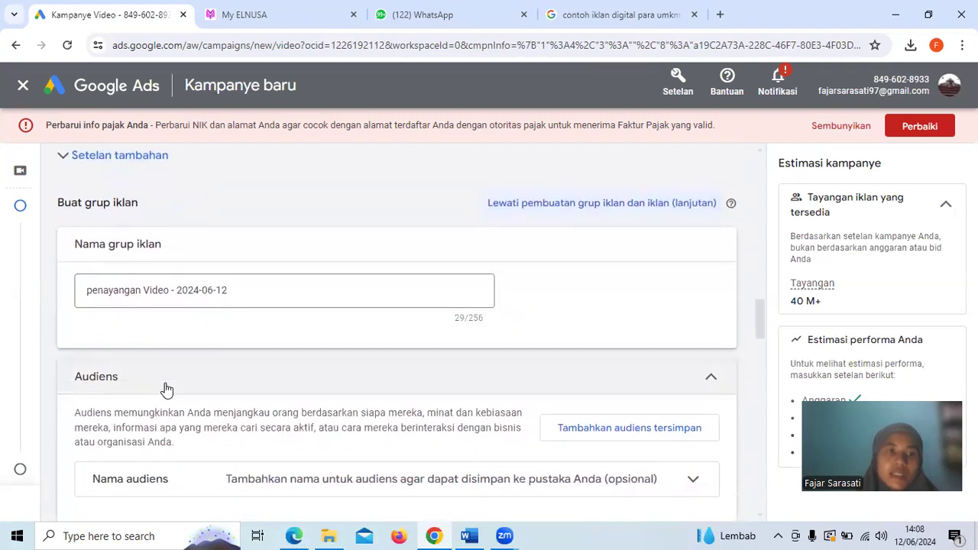
pyautogui.moveTo(259, 290); pyautogui.dragTo(191, 298)
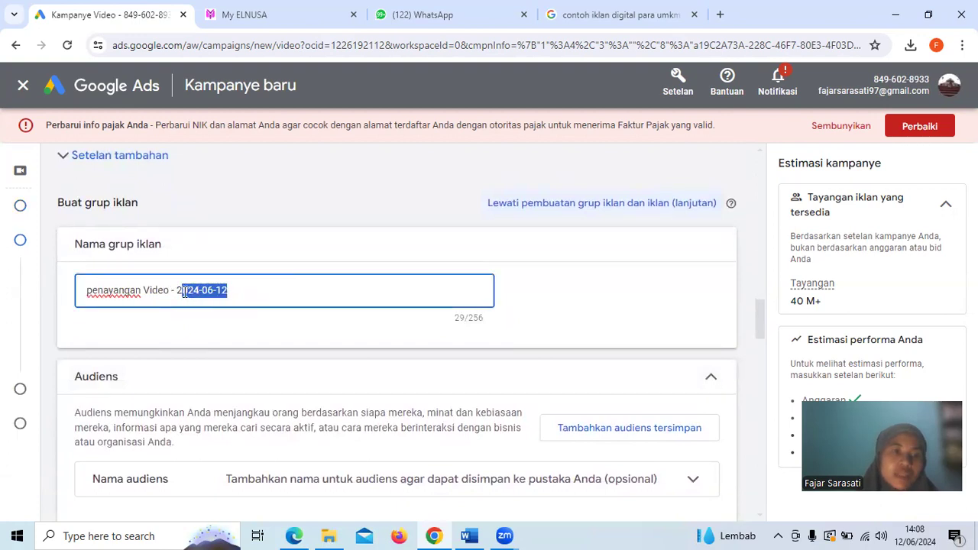
pyautogui.press('BackSpace')
pyautogui.press('BackSpace')
pyautogui.press('BackSpace')
pyautogui.press('BackSpace')
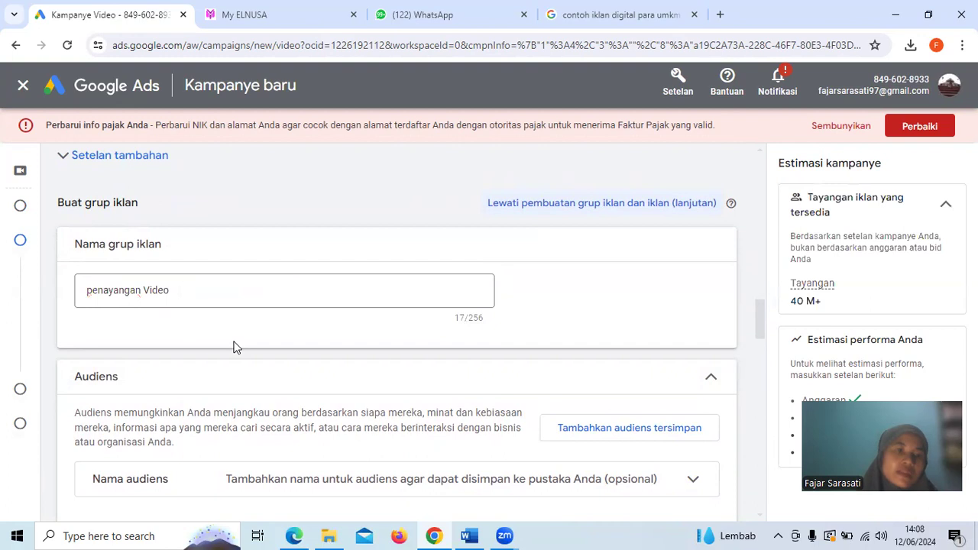
# Name the ad group's audience "Perempuan"
pyautogui.scroll(-2, 233, 346)
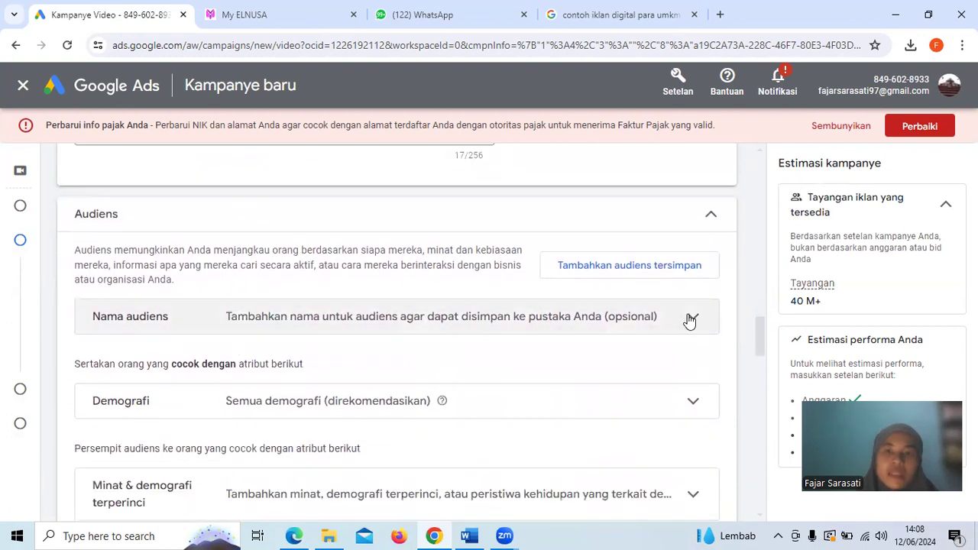
pyautogui.click(690, 321)
pyautogui.click(227, 399)
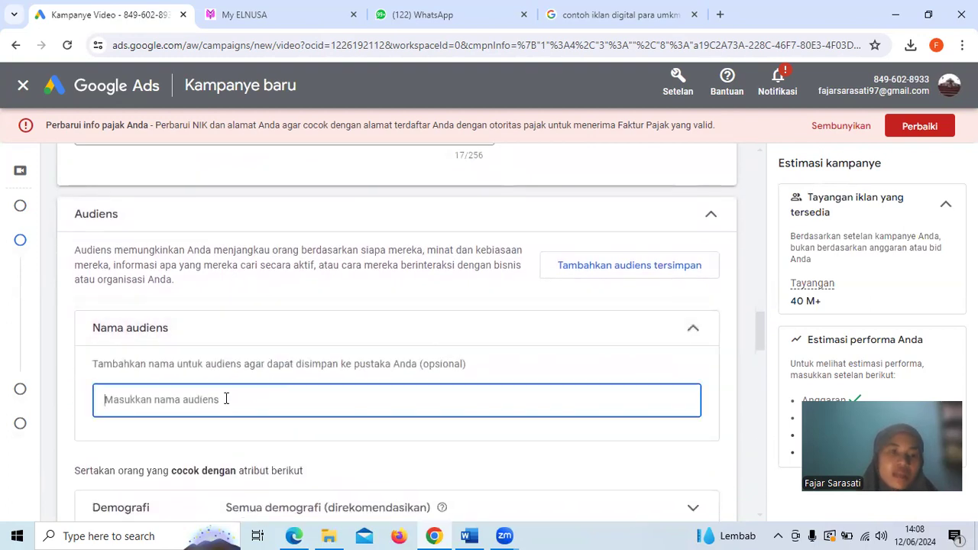
pyautogui.scroll(-1, 225, 399)
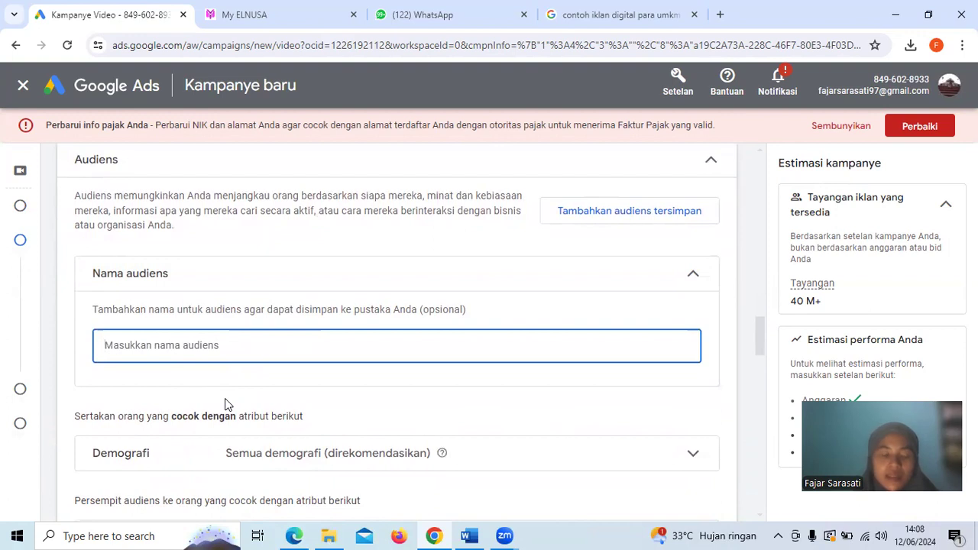
pyautogui.write('Pee')
pyautogui.press('BackSpace')
pyautogui.write('rempuan')
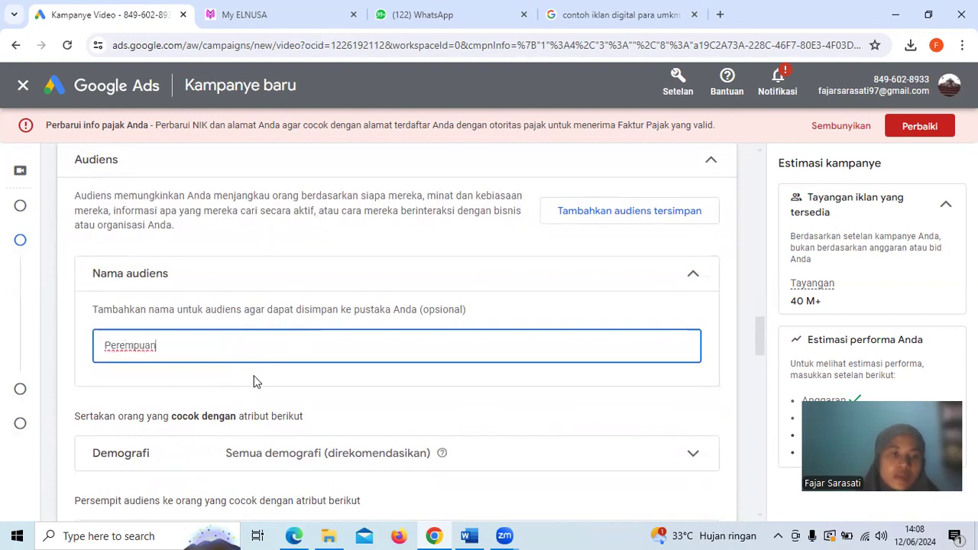
pyautogui.click(256, 382)
# Exclude people of unknown gender from the audience's demographics
pyautogui.scroll(-3, 257, 382)
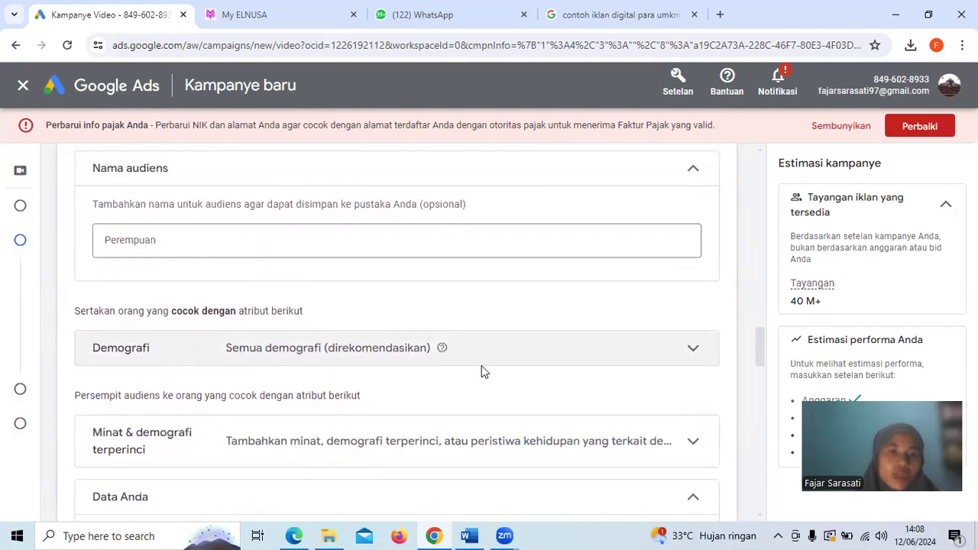
pyautogui.click(622, 360)
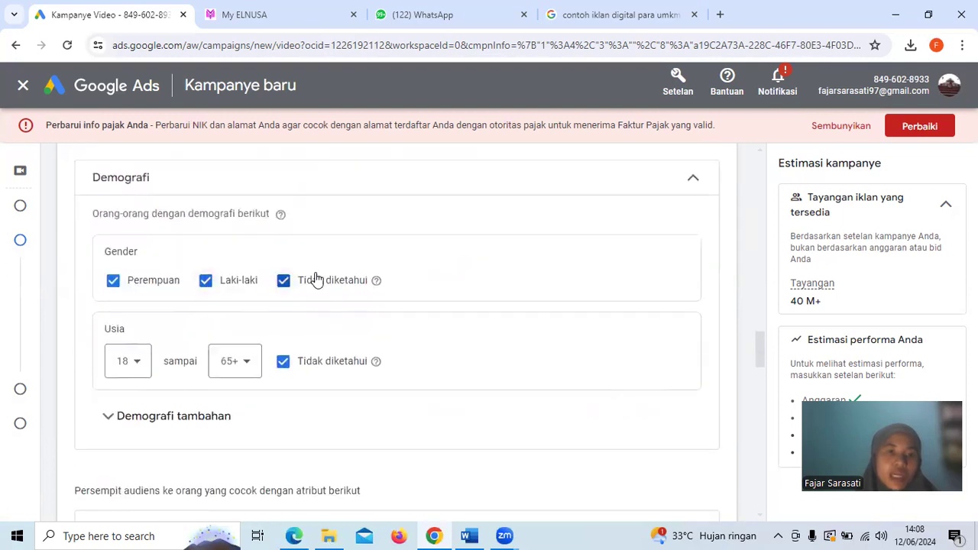
pyautogui.click(284, 281)
# Set the audience's upper age limit to 44 and exclude people of unknown age
pyautogui.scroll(-1, 417, 303)
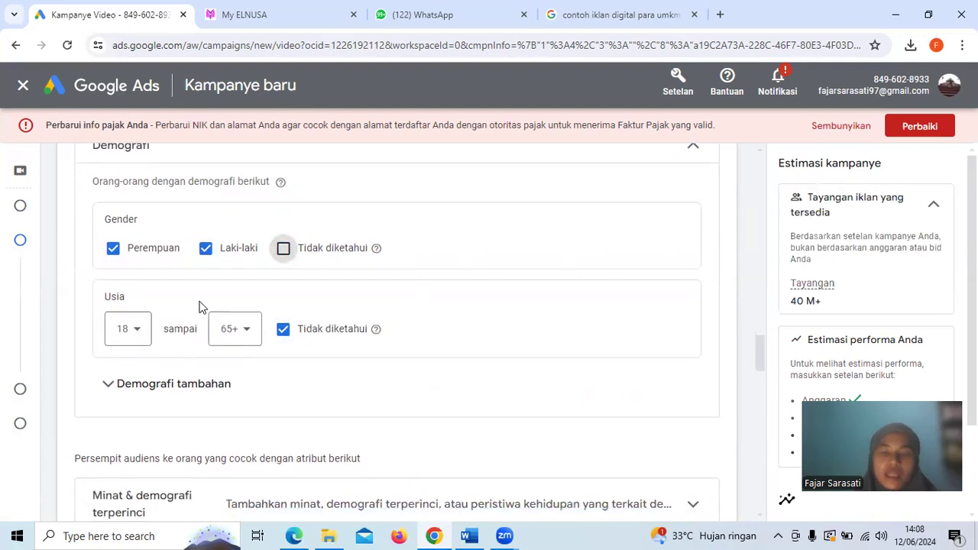
pyautogui.click(246, 330)
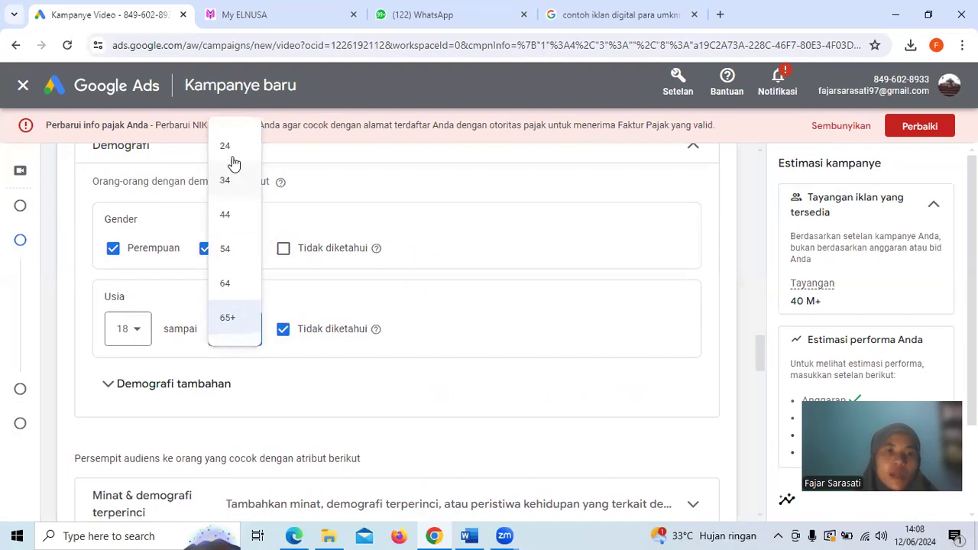
pyautogui.click(227, 217)
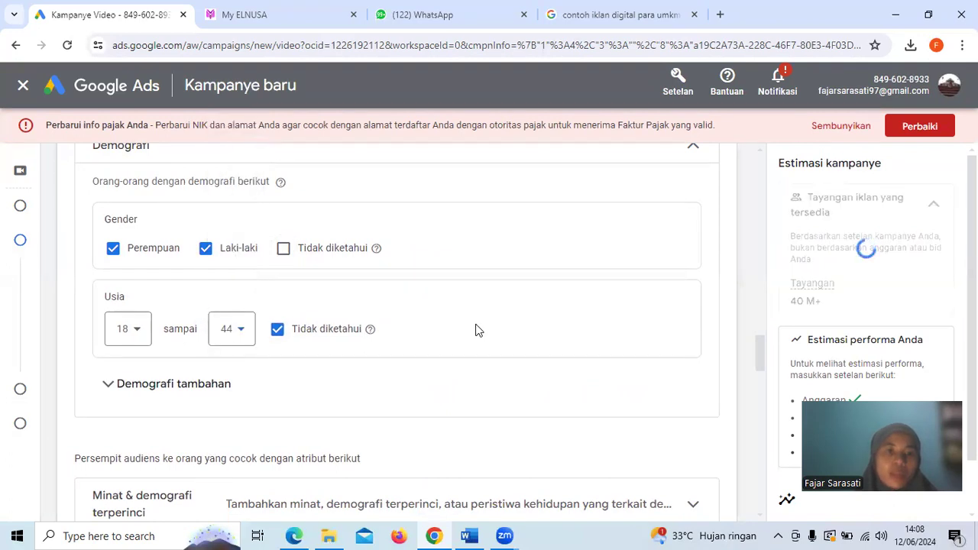
pyautogui.scroll(-1, 428, 325)
pyautogui.click(277, 260)
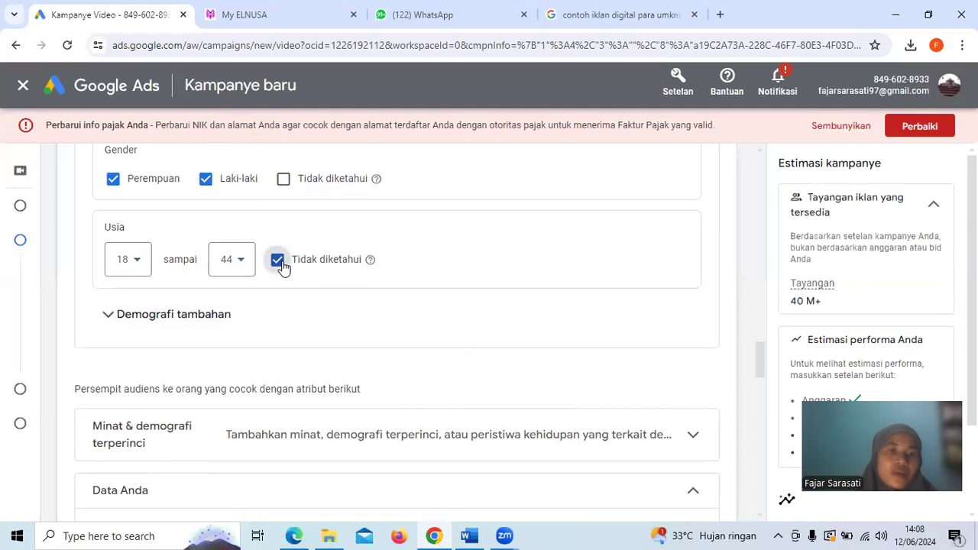
# Examine the additional demographics for parental status and household income
pyautogui.click(180, 318)
pyautogui.scroll(-1, 365, 393)
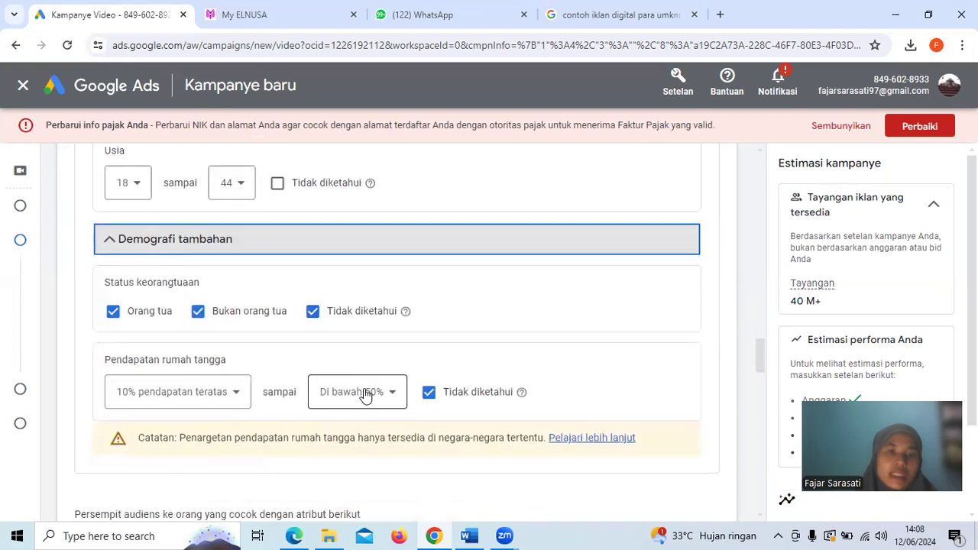
pyautogui.click(198, 245)
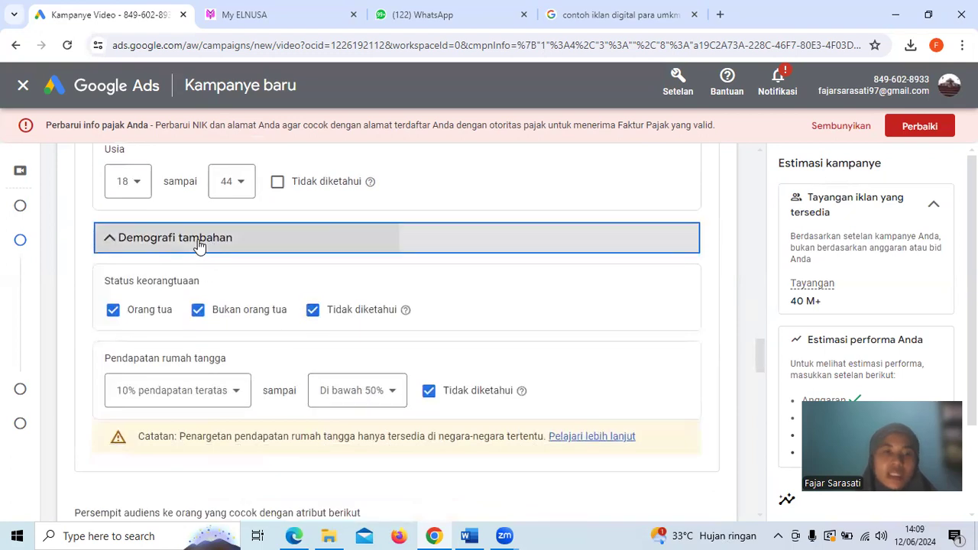
# Examine the suggested segments under interests and detailed demographics, the first-party data options and the audience expansion section
pyautogui.scroll(-1, 197, 244)
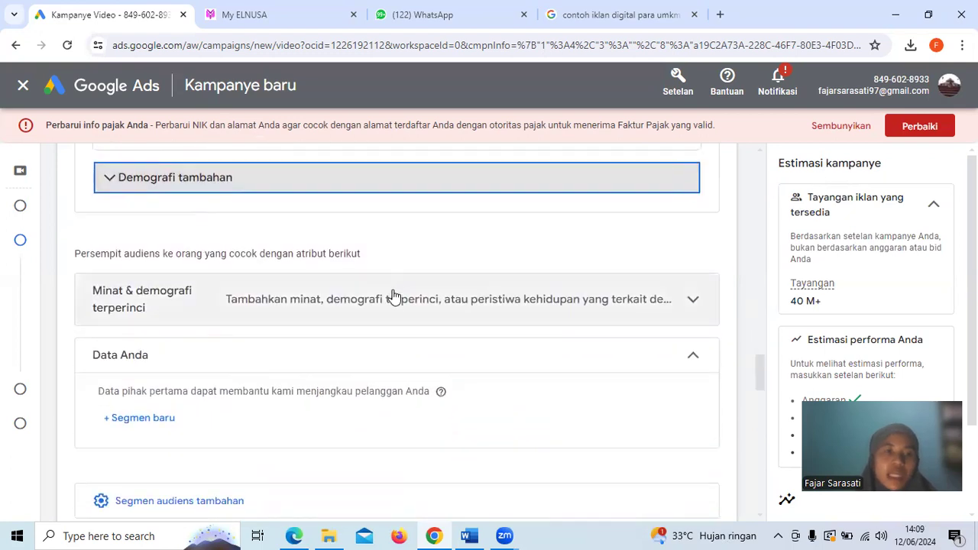
pyautogui.click(485, 298)
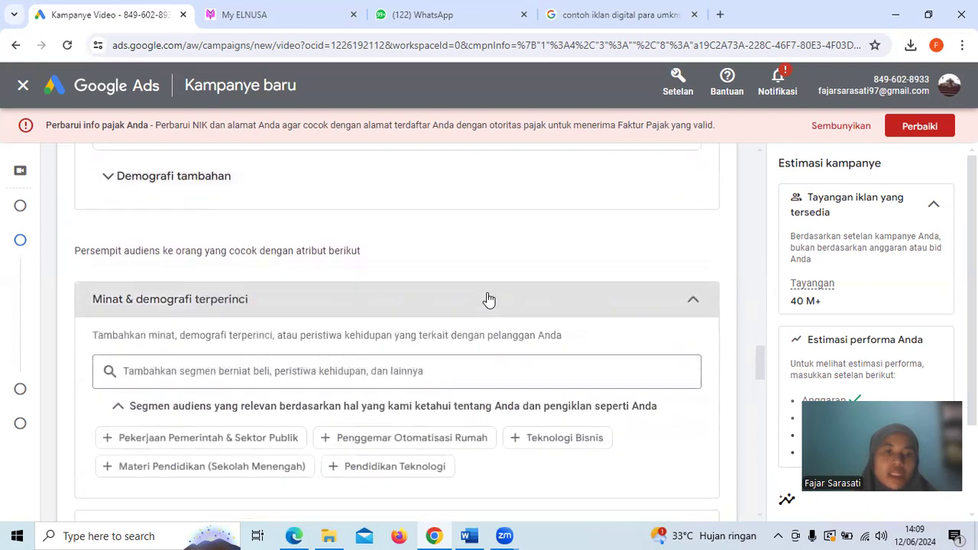
pyautogui.scroll(-1, 488, 294)
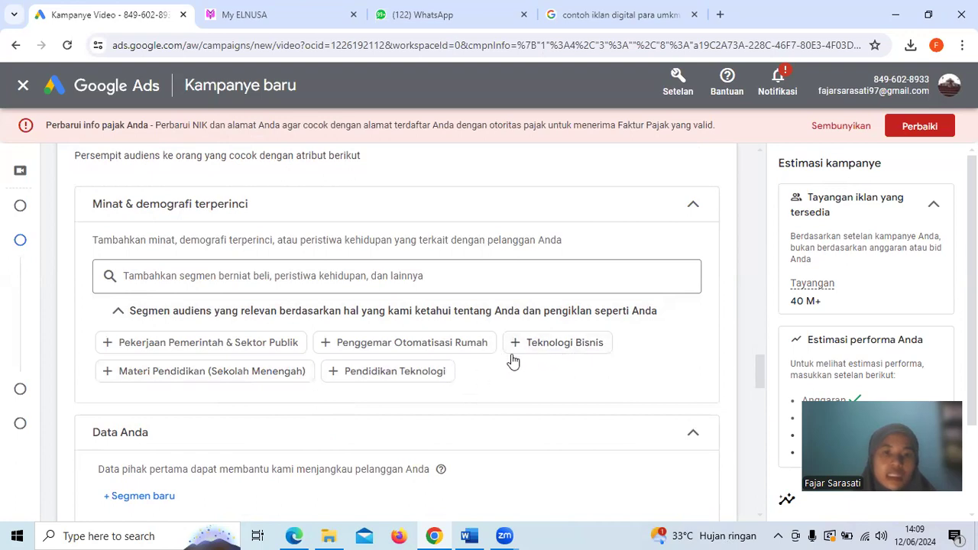
pyautogui.click(614, 218)
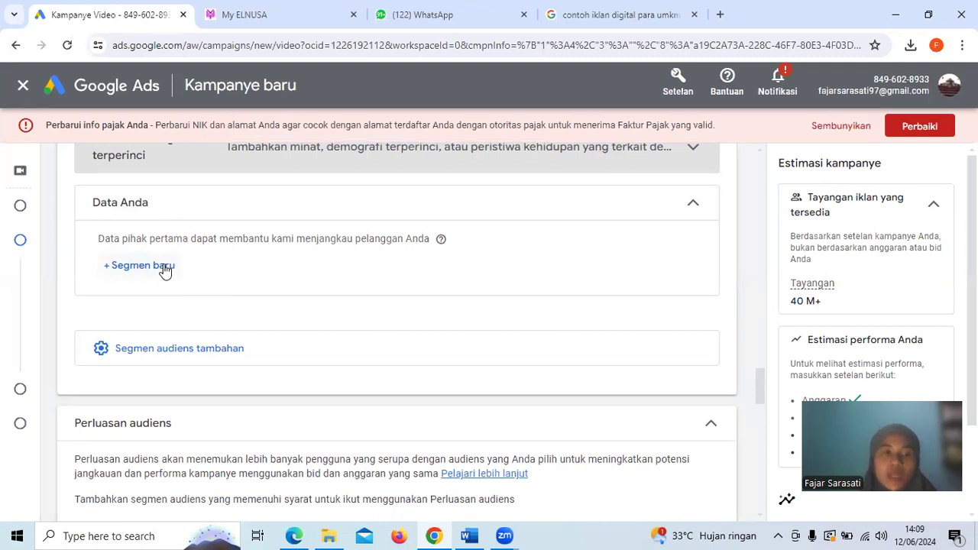
pyautogui.scroll(-3, 209, 369)
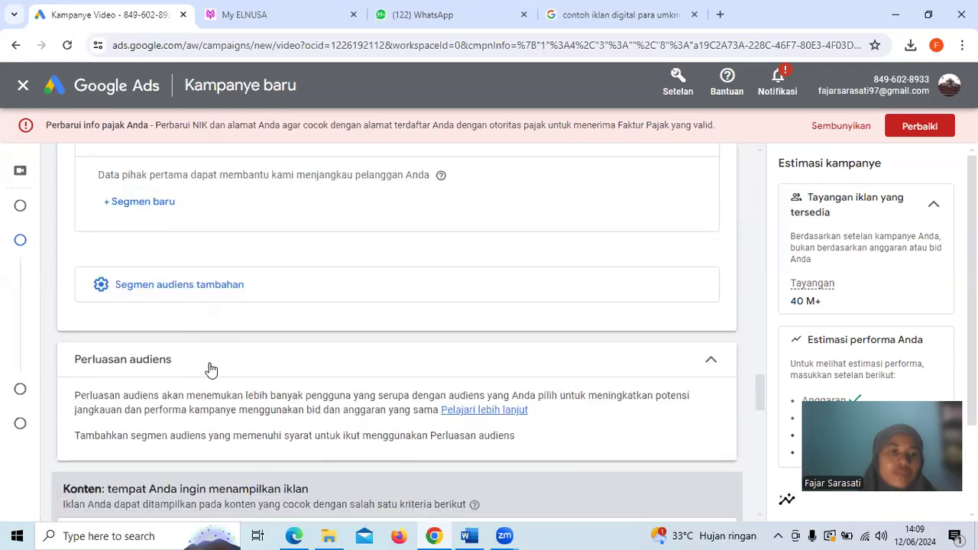
pyautogui.scroll(-2, 209, 369)
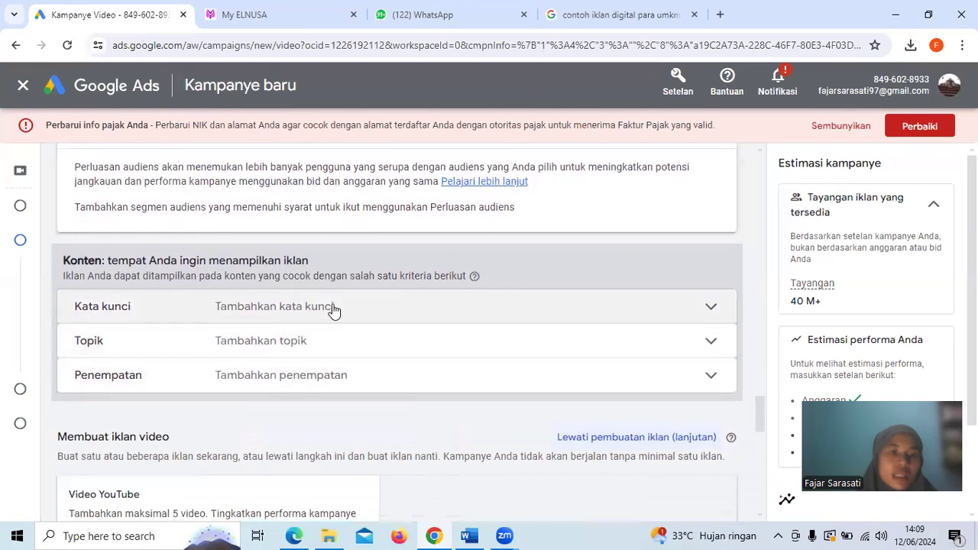
# Try "Bisnis" as the related site for keyword ideas in the ad group's content keywords, and clear the entry
pyautogui.click(705, 313)
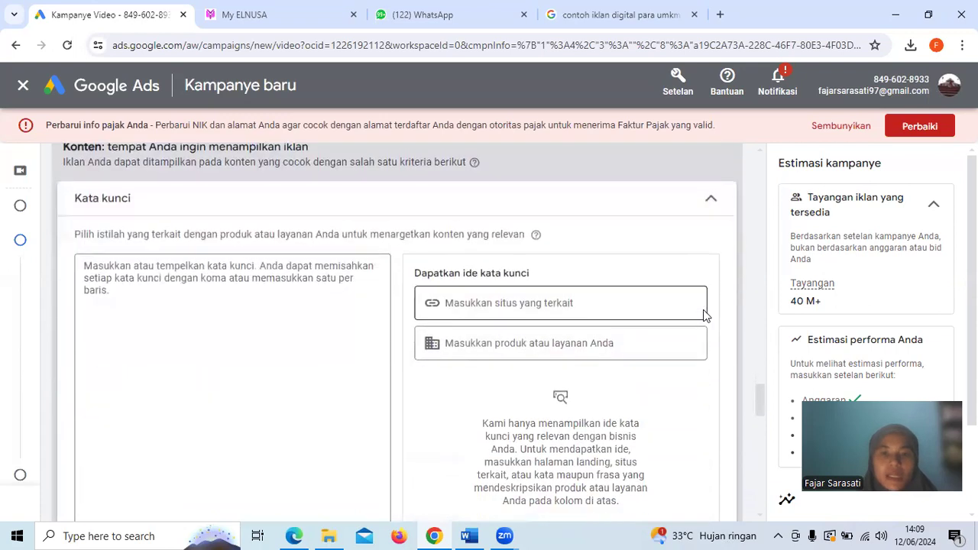
pyautogui.click(492, 298)
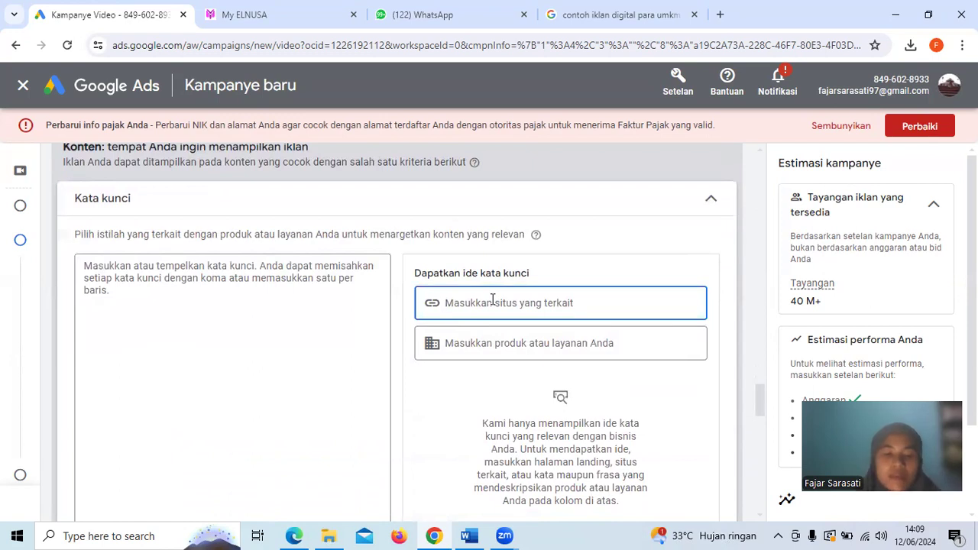
pyautogui.write('Bisnis')
pyautogui.click(518, 343)
pyautogui.moveTo(504, 305); pyautogui.dragTo(425, 306)
pyautogui.press('BackSpace')
pyautogui.click(620, 255)
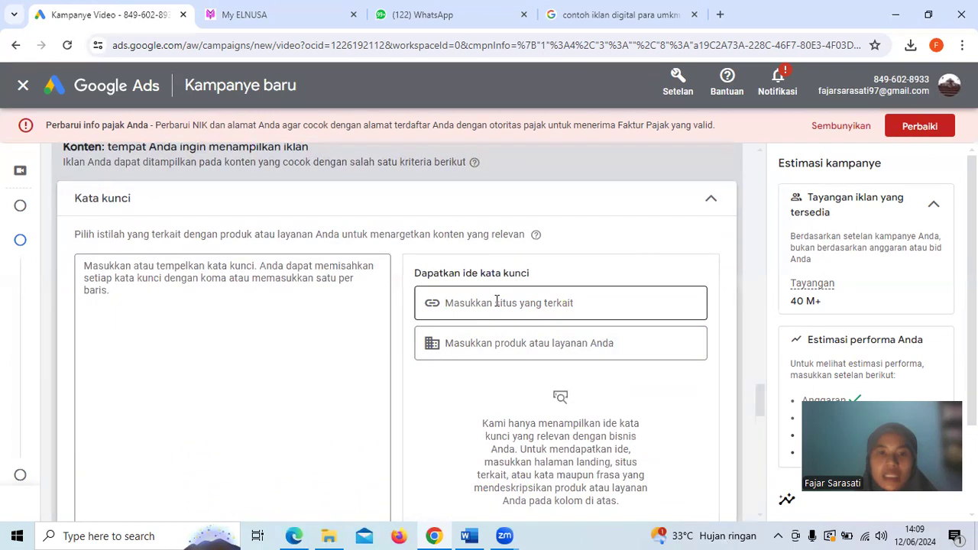
# Examine the keyword idea fields, the topic and placement options, and the video ad creation section
pyautogui.scroll(-1, 496, 302)
pyautogui.scroll(-3, 495, 305)
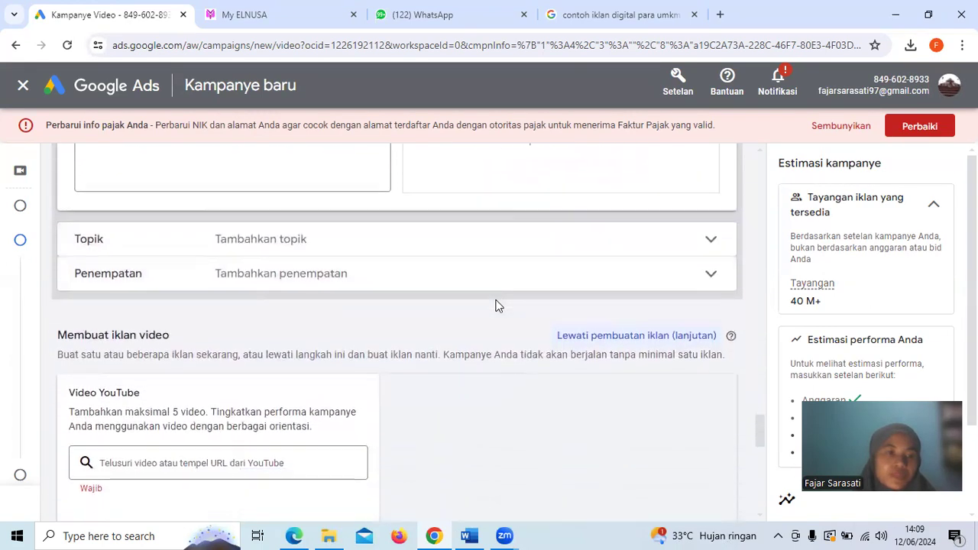
pyautogui.scroll(1, 497, 247)
pyautogui.scroll(3, 504, 246)
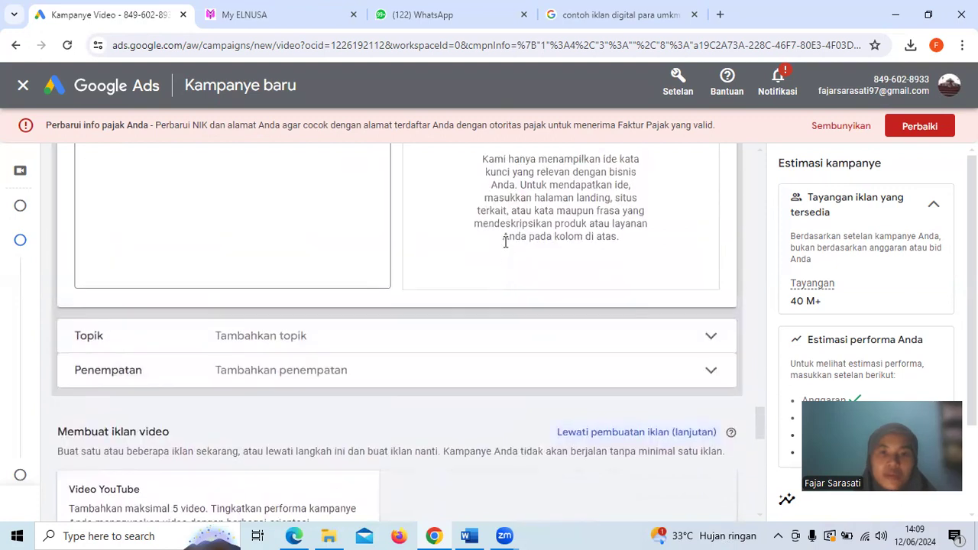
pyautogui.click(469, 297)
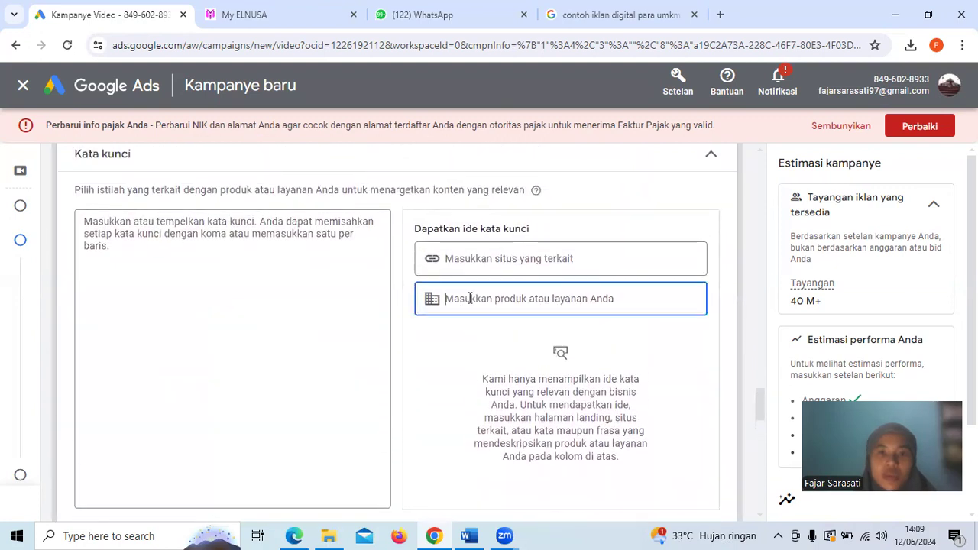
pyautogui.scroll(-3, 469, 298)
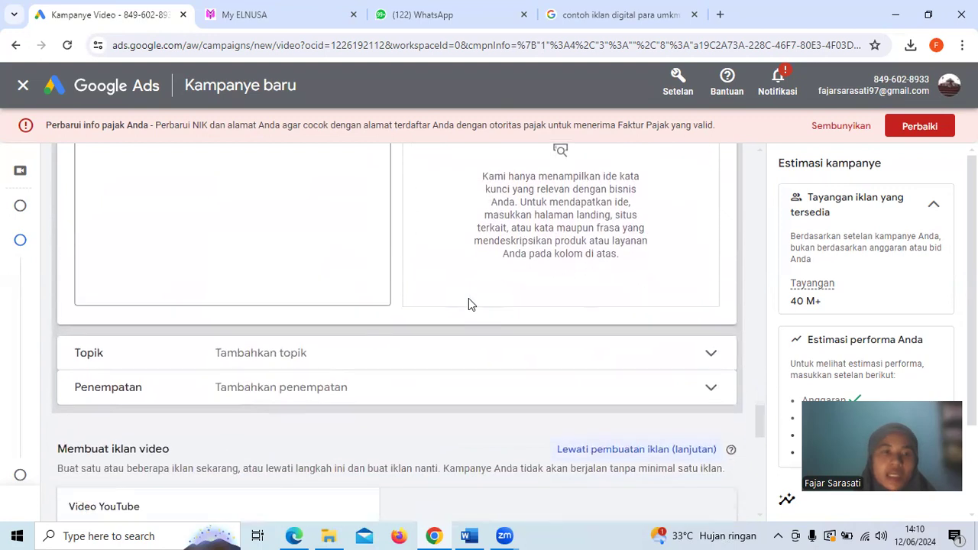
pyautogui.scroll(-2, 475, 373)
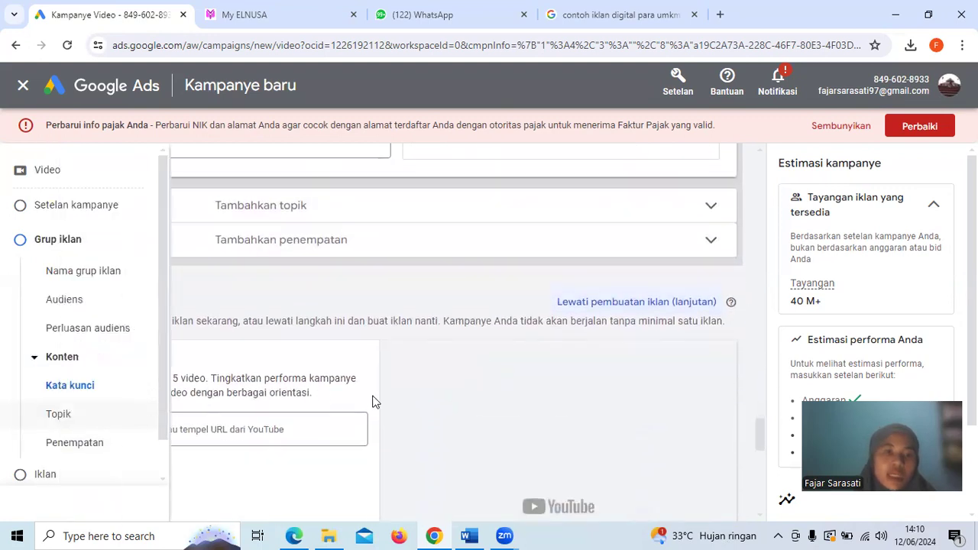
pyautogui.scroll(-1, 461, 375)
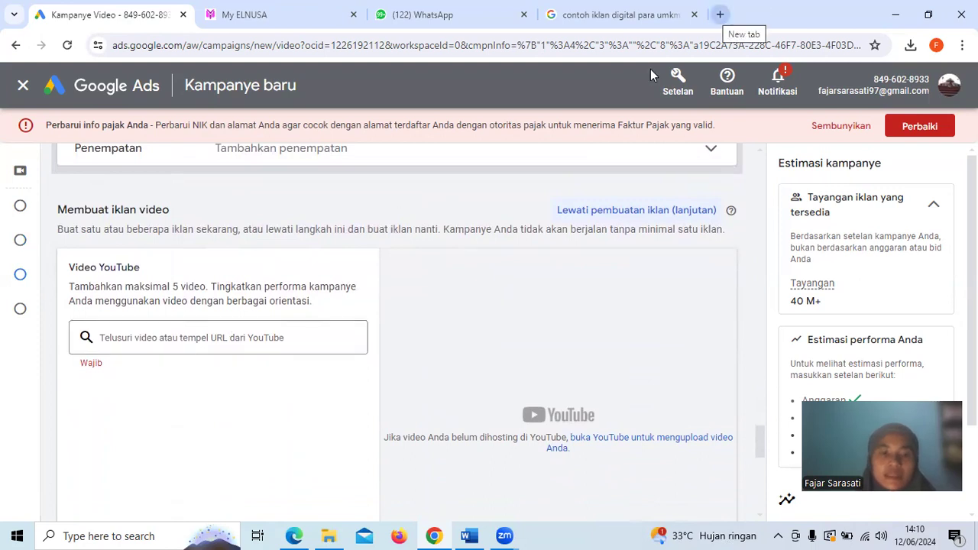
# Switch to File Explorer and open the PDF "BAP 25.4A.06_Fundamental of Digital Marketing_Pertemuan 11" from the UNM folder 25.4A.06
pyautogui.click(328, 535)
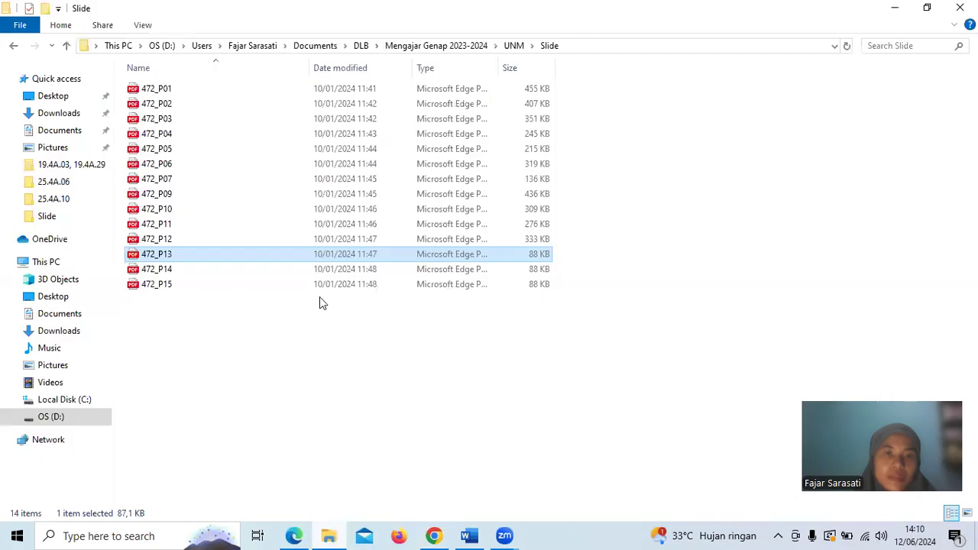
pyautogui.click(443, 46)
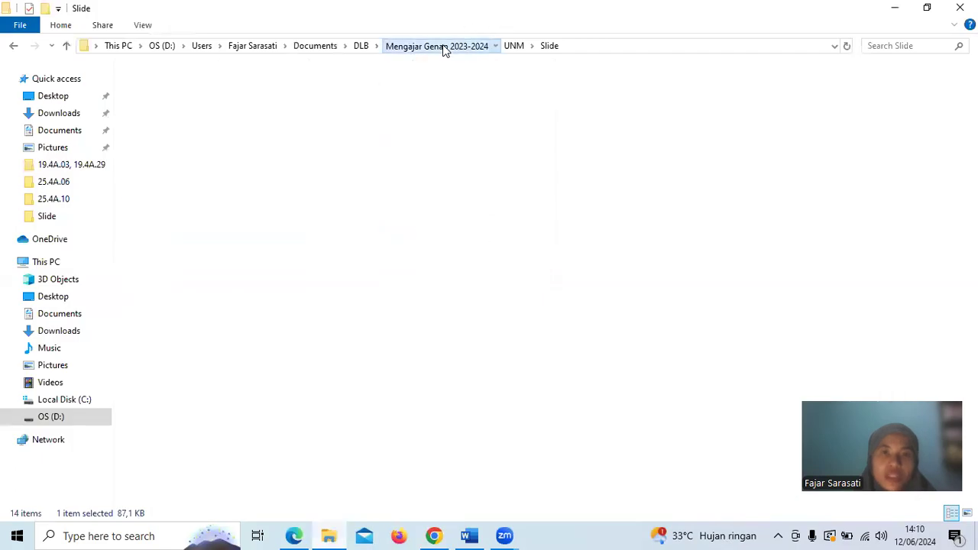
pyautogui.doubleClick(194, 100)
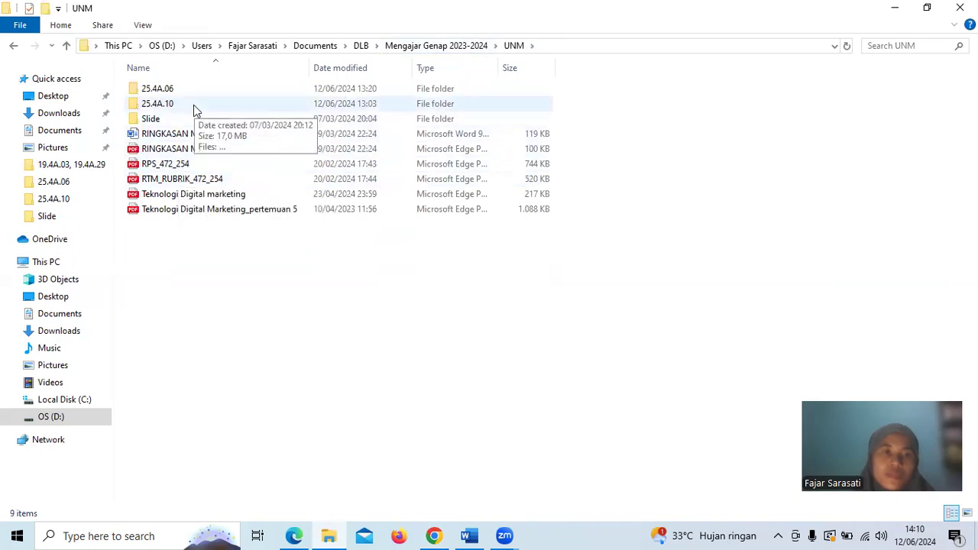
pyautogui.doubleClick(194, 104)
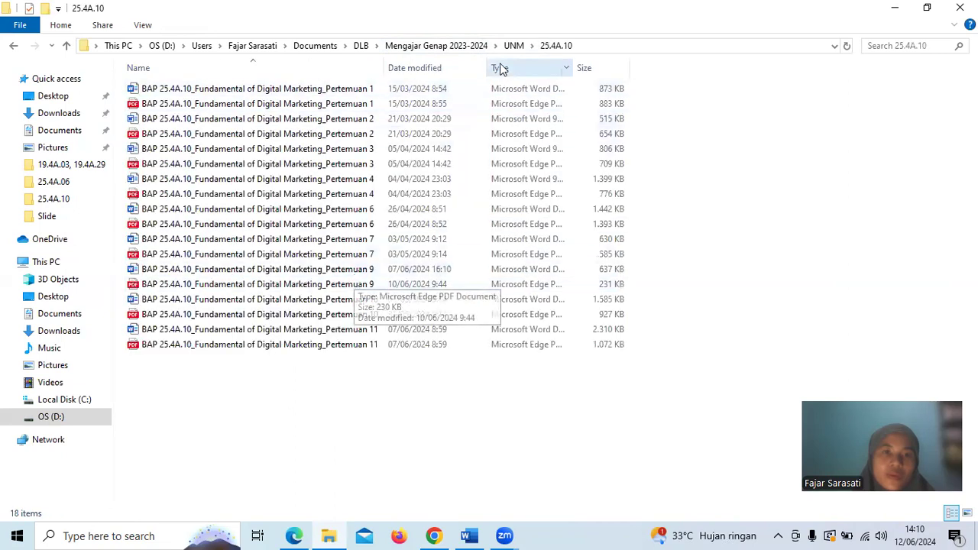
pyautogui.click(513, 46)
pyautogui.doubleClick(196, 90)
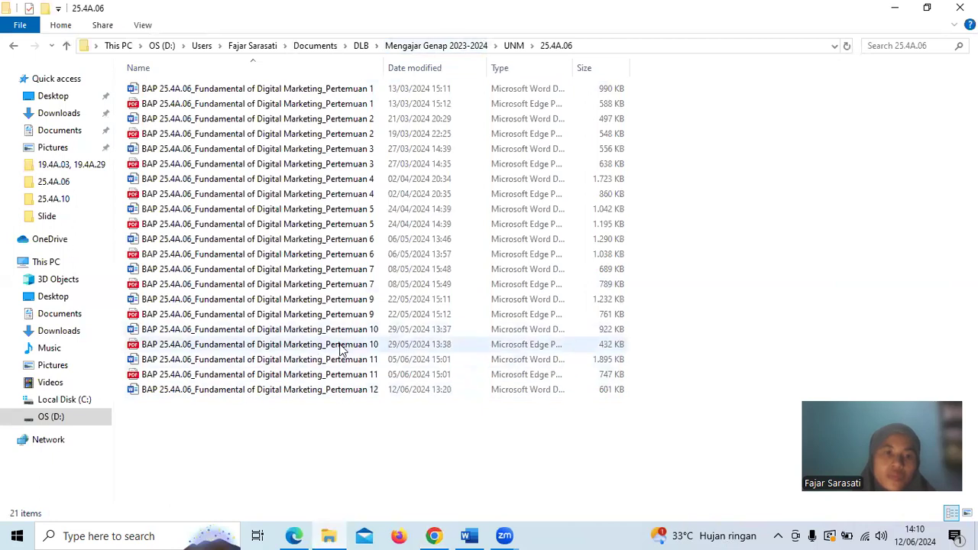
pyautogui.click(341, 375)
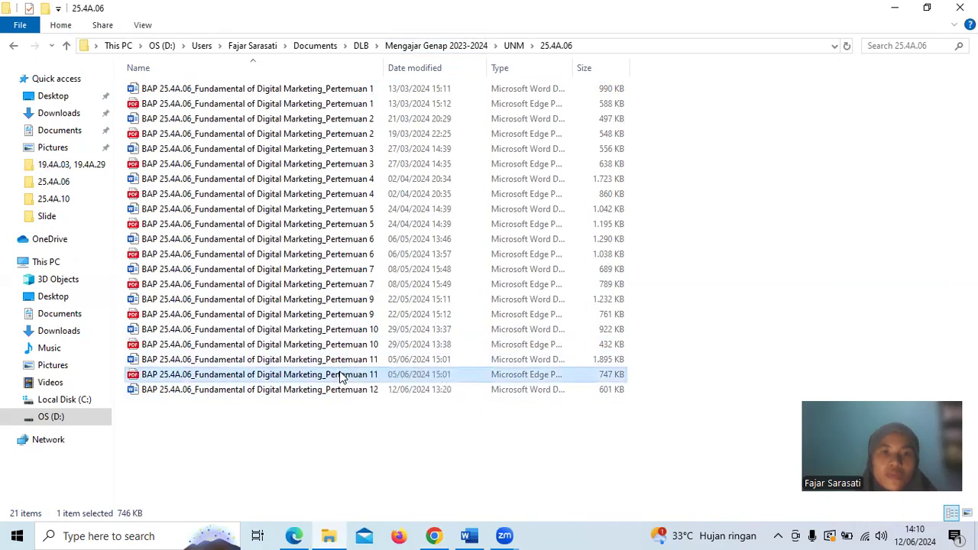
pyautogui.doubleClick(341, 375)
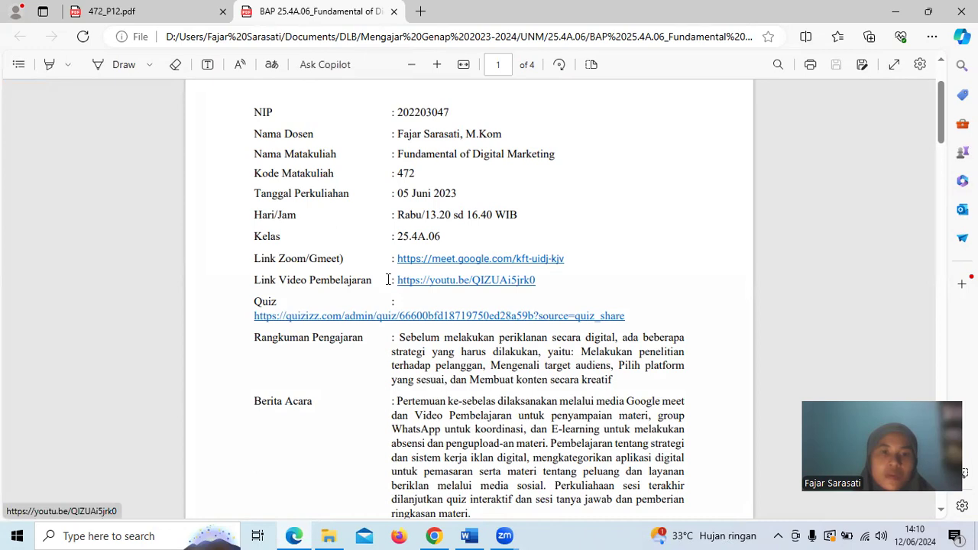
pyautogui.moveTo(388, 279); pyautogui.dragTo(546, 288)
pyautogui.hotkey('ctrl', 'c')
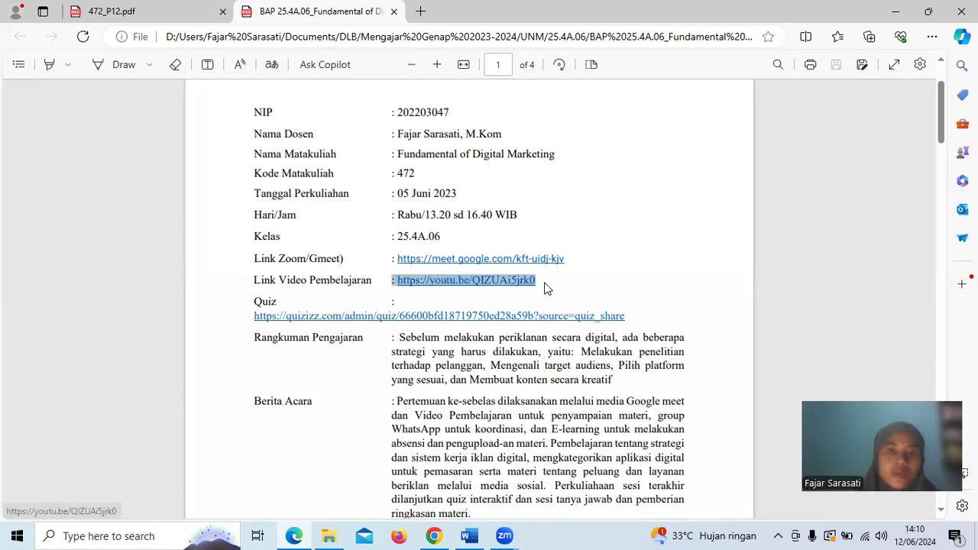
pyautogui.click(895, 12)
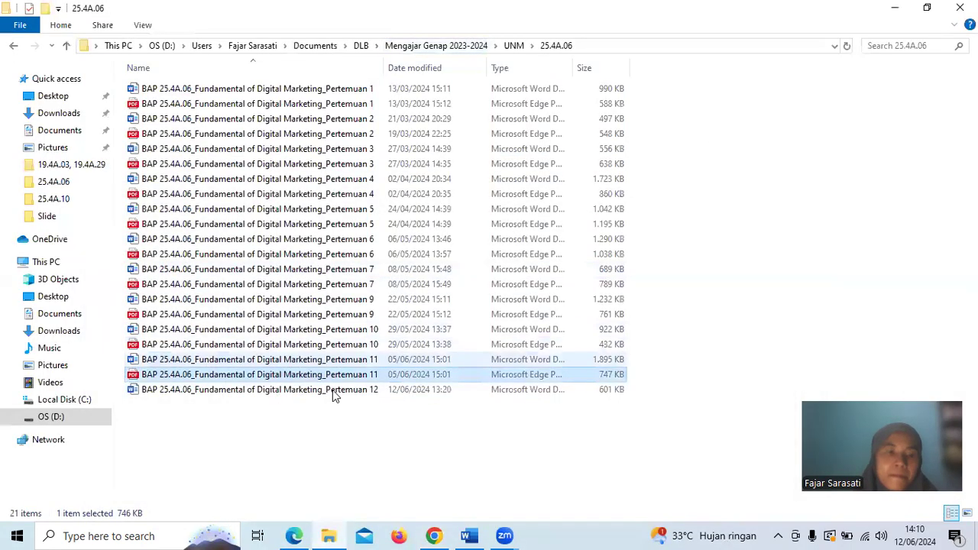
pyautogui.click(434, 535)
pyautogui.click(174, 335)
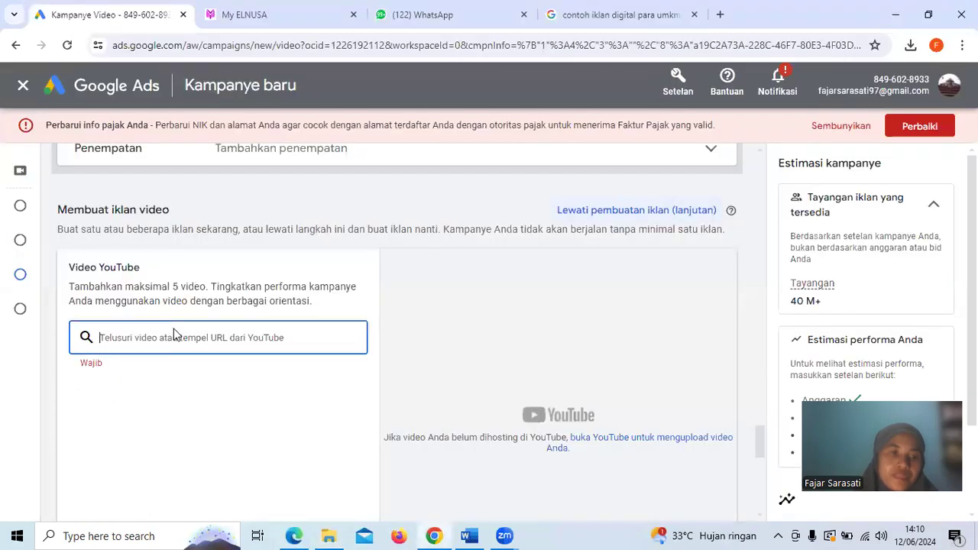
pyautogui.hotkey('ctrl', 'v')
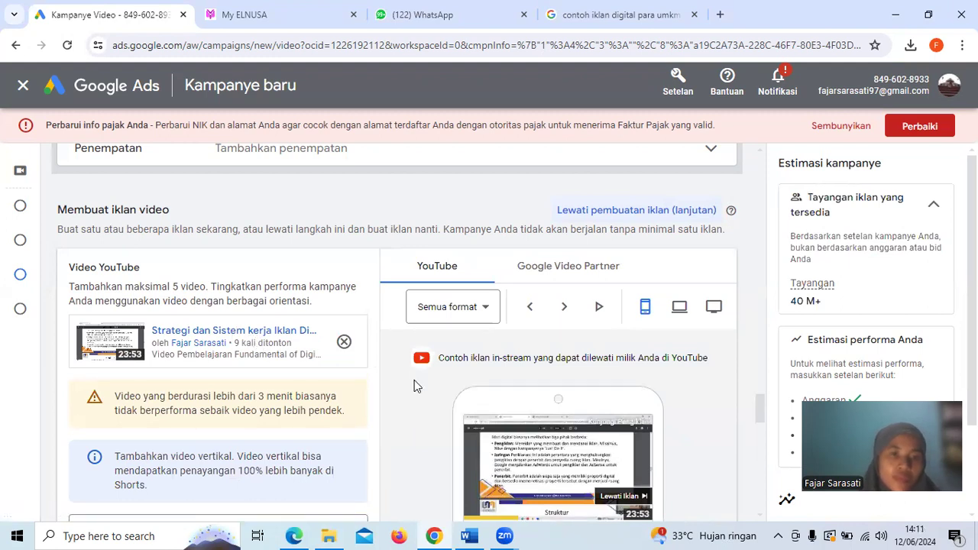
# Examine the video ad's preview, its remaining required fields and the ad group's target CPV bid section
pyautogui.scroll(-2, 414, 380)
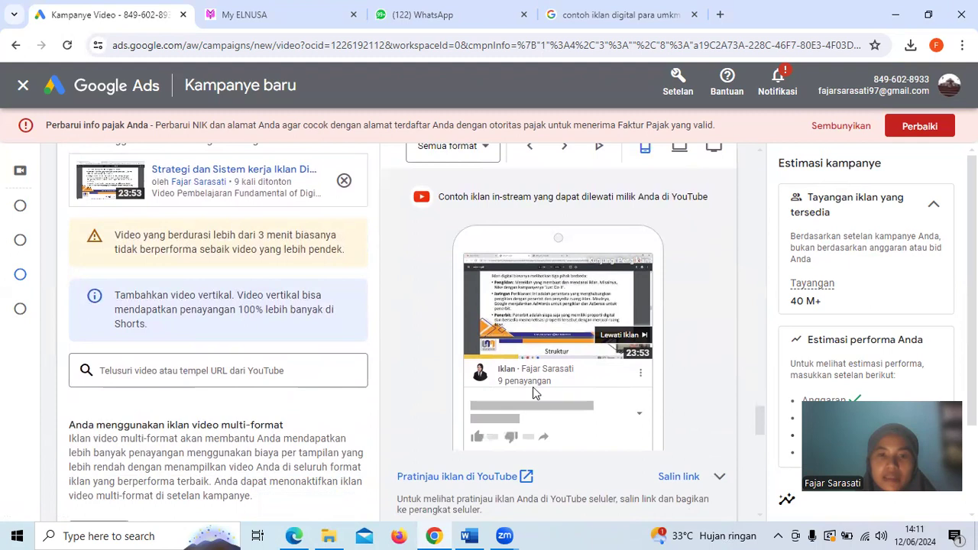
pyautogui.scroll(-2, 548, 330)
pyautogui.scroll(-5, 549, 329)
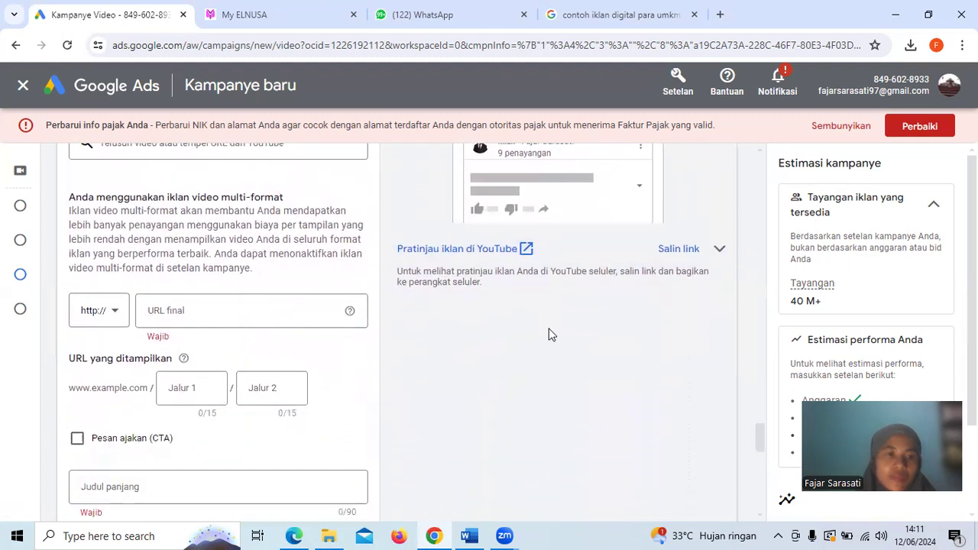
pyautogui.scroll(-8, 549, 334)
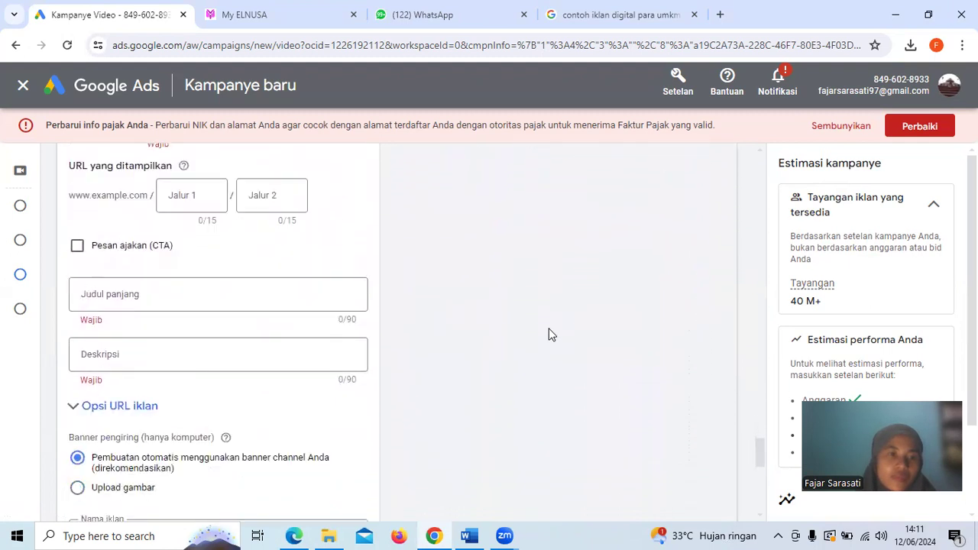
pyautogui.scroll(-7, 549, 336)
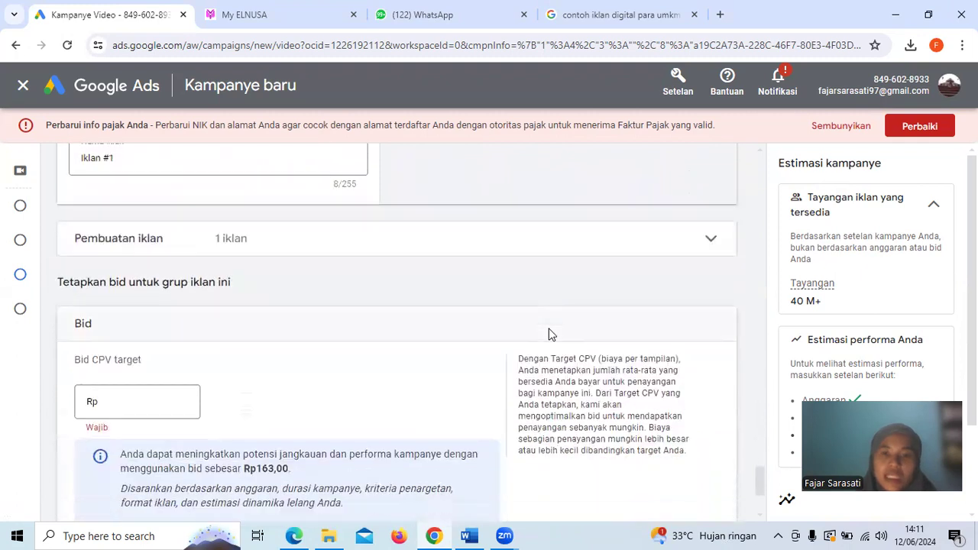
pyautogui.scroll(18, 549, 334)
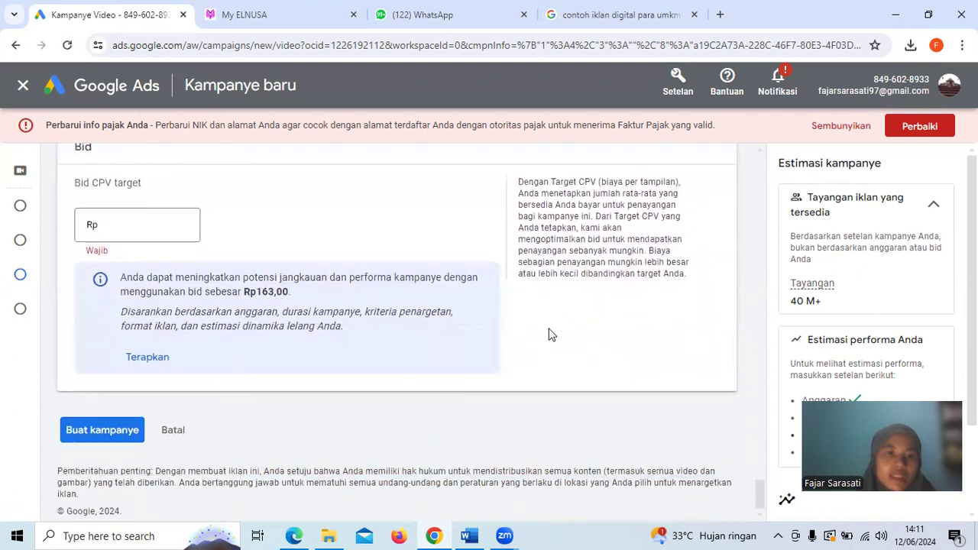
pyautogui.scroll(3, 549, 334)
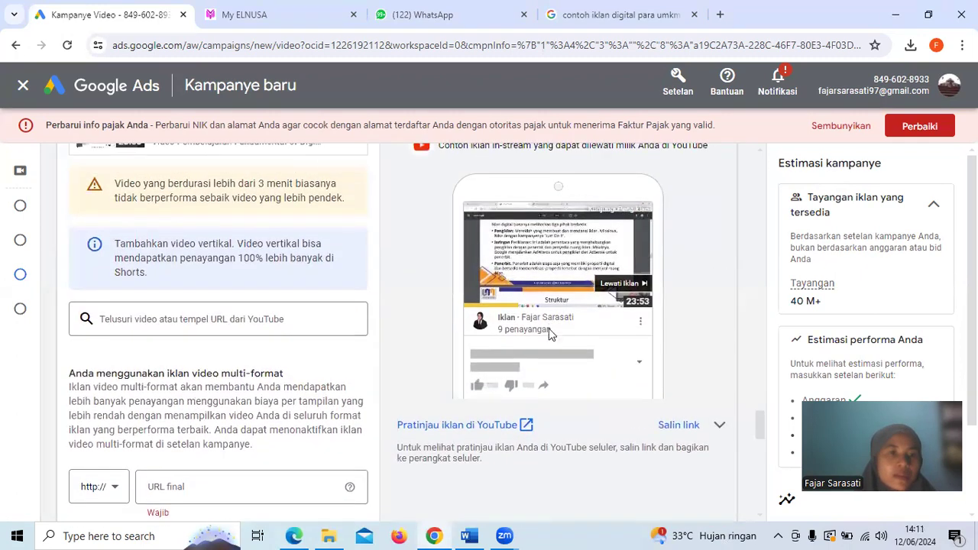
# Set the video ad's final URL to youtu.be/QIZUAi5jrk0, removing the extra characters before the address
pyautogui.scroll(-5, 549, 334)
pyautogui.scroll(-2, 550, 334)
pyautogui.click(174, 266)
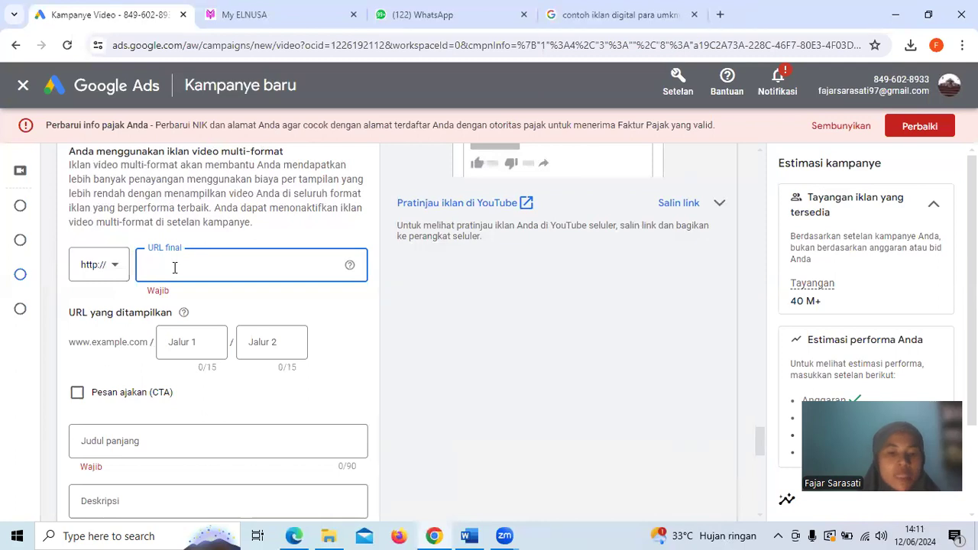
pyautogui.write(': https://youtu.be/QIZUAi5jrk0')
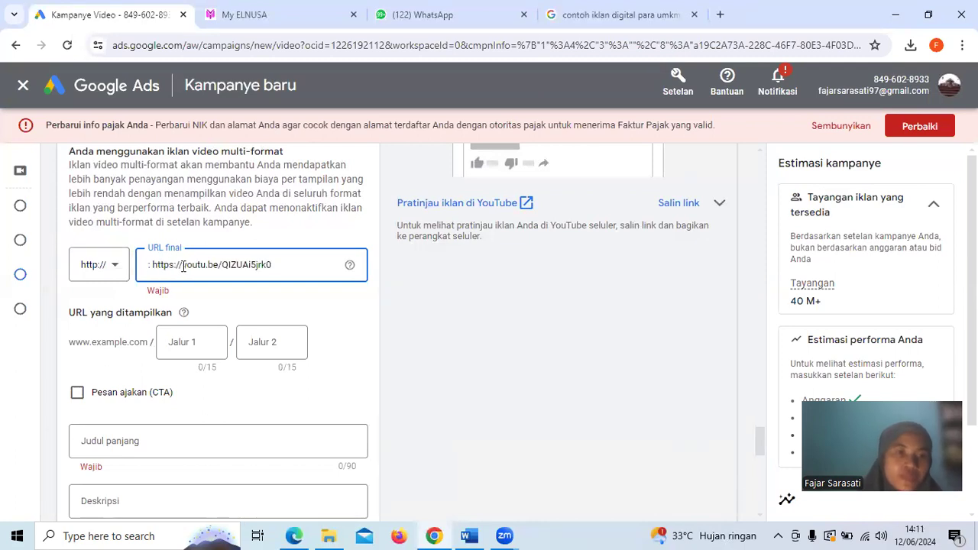
pyautogui.moveTo(176, 265); pyautogui.dragTo(134, 268)
pyautogui.press('BackSpace')
pyautogui.click(449, 336)
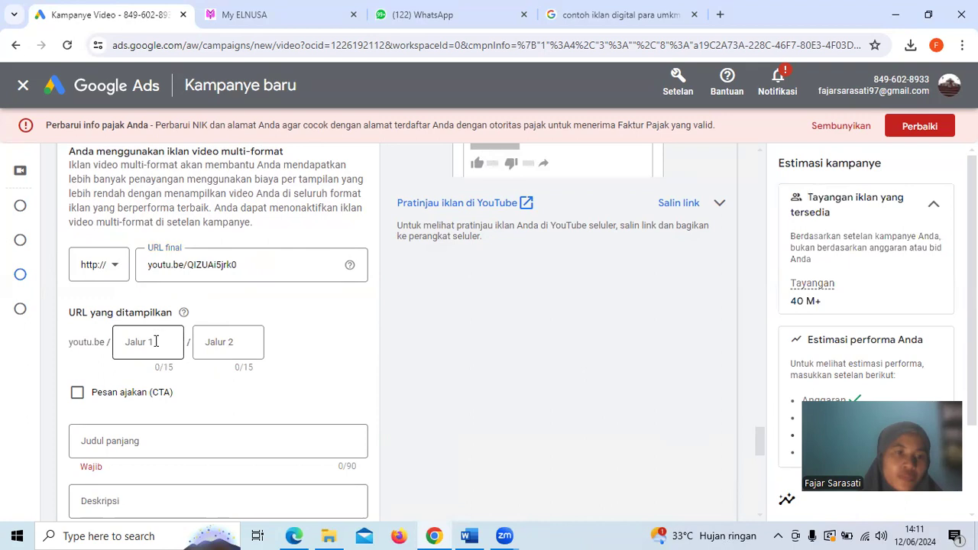
# Set the video ad's long headline to "Strategi dan Sistem kerja Iklan"
pyautogui.scroll(-1, 156, 341)
pyautogui.click(130, 398)
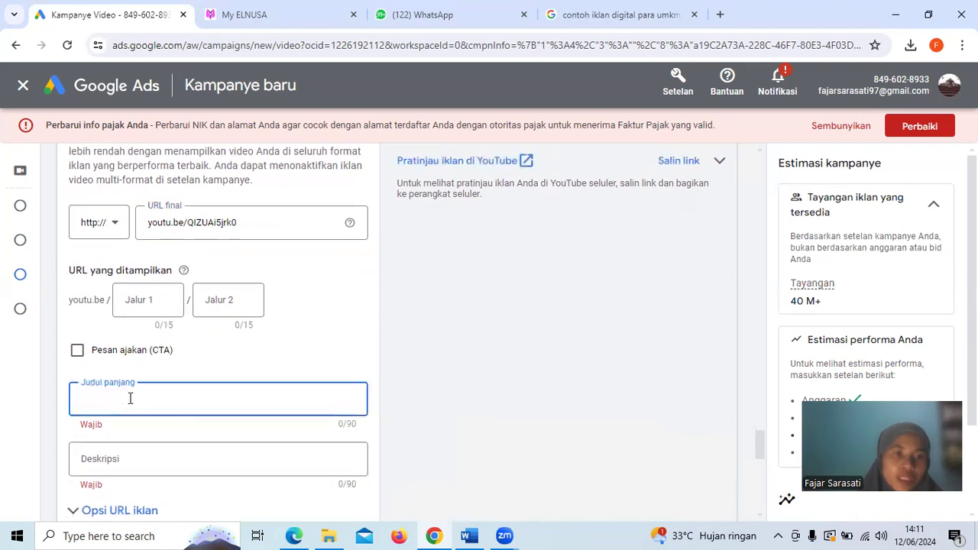
pyautogui.scroll(5, 130, 398)
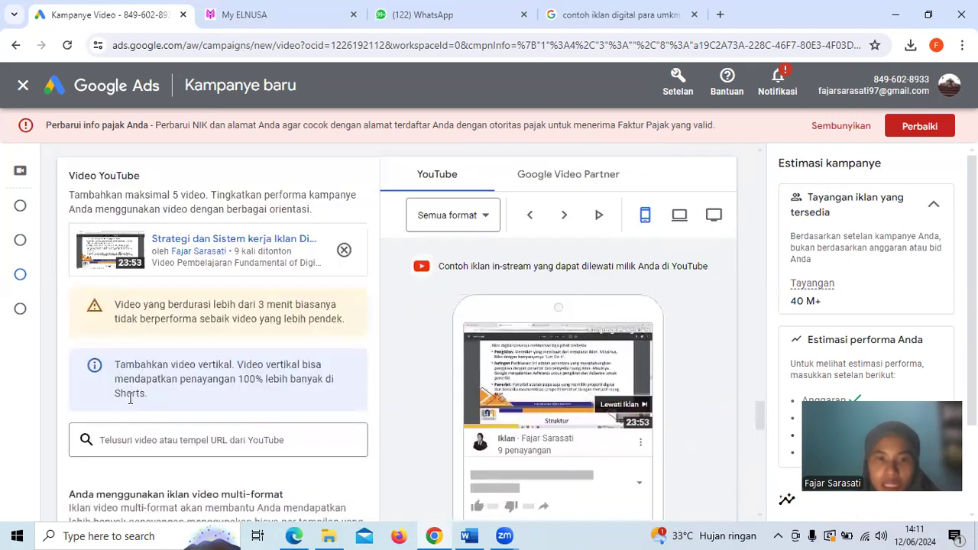
pyautogui.scroll(-5, 130, 398)
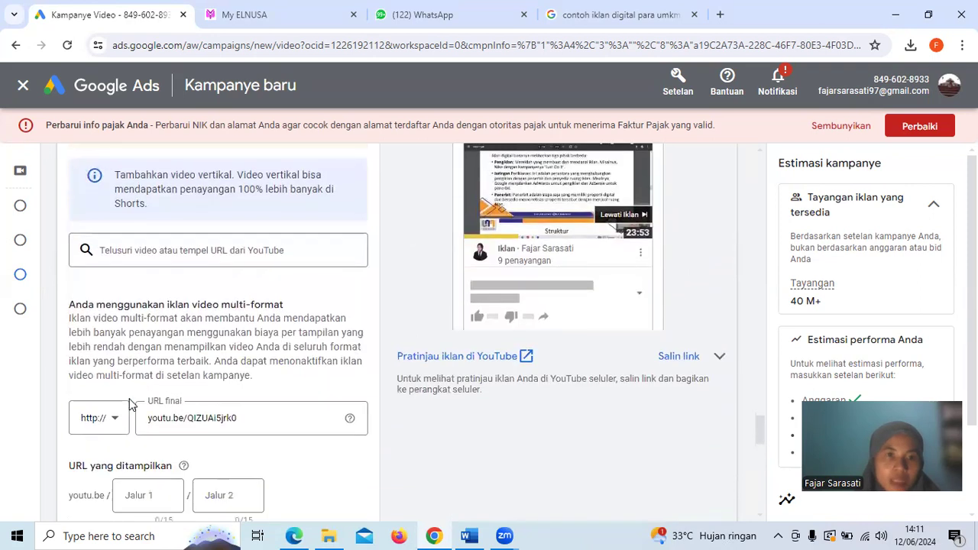
pyautogui.write('Str')
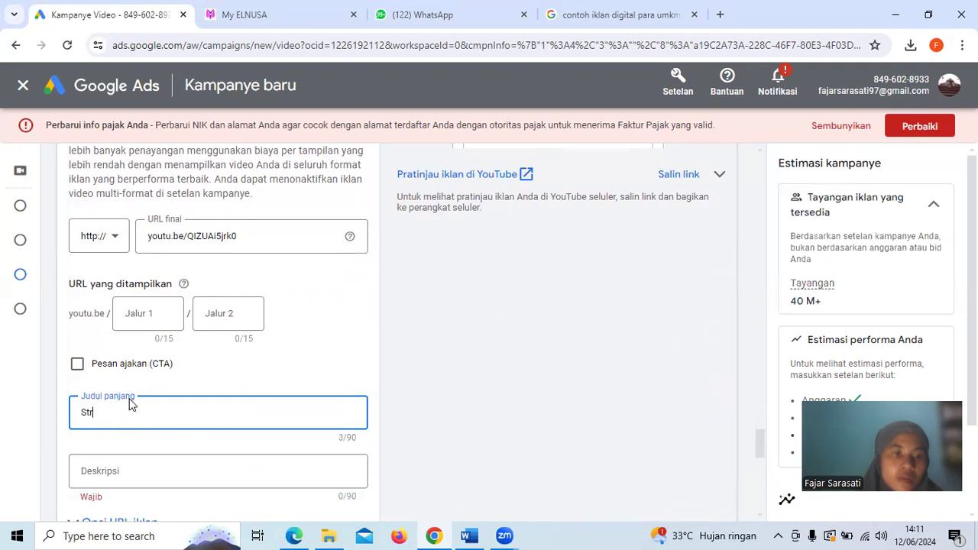
pyautogui.write('ategi dan ')
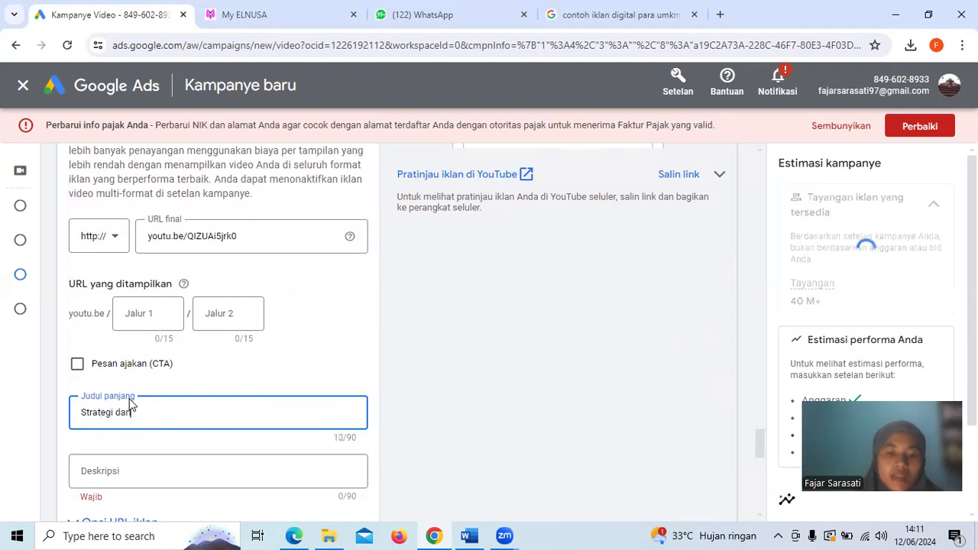
pyautogui.write('Sistem kerja l')
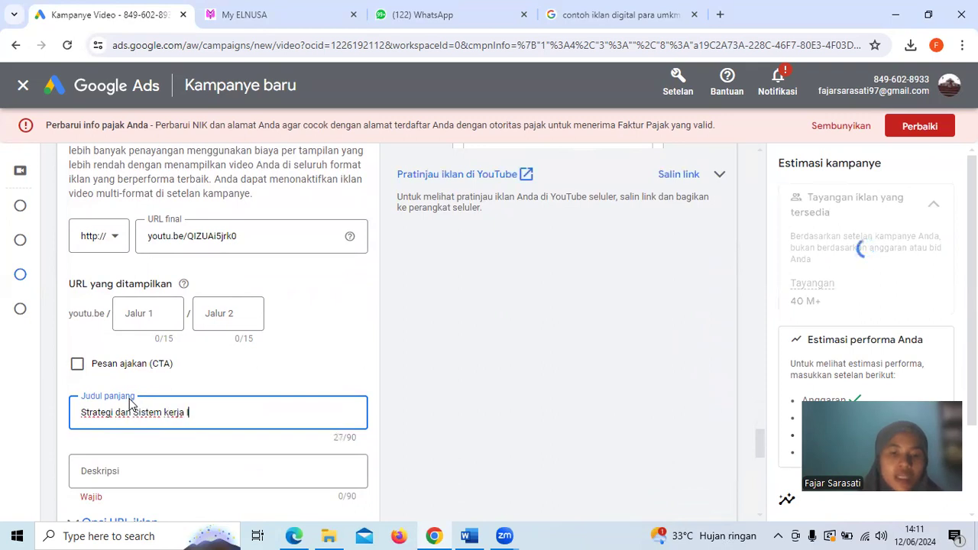
# Set the ad's description to "Video pembelajaran mengenai strategi beriklan di digital marketing dan sistem kerjanya"
pyautogui.scroll(-1, 182, 408)
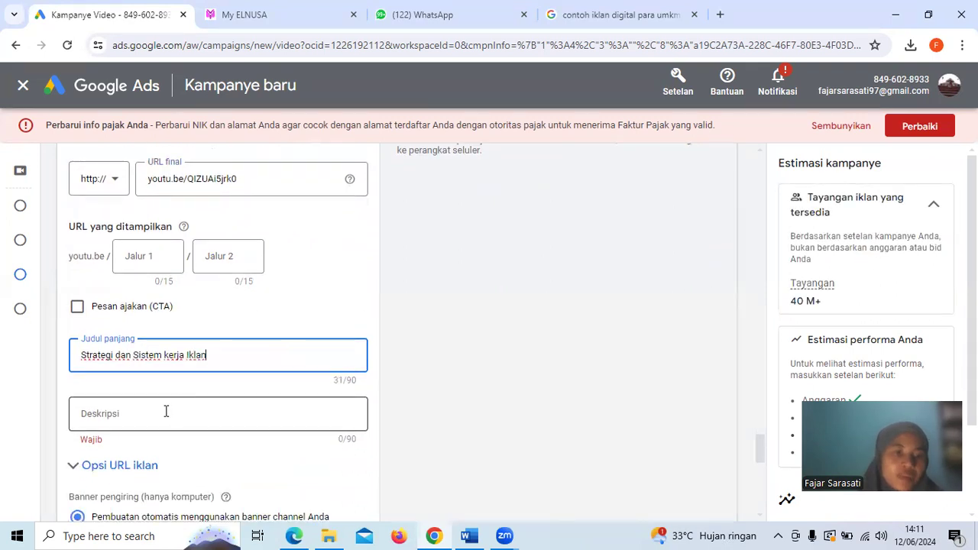
pyautogui.click(166, 411)
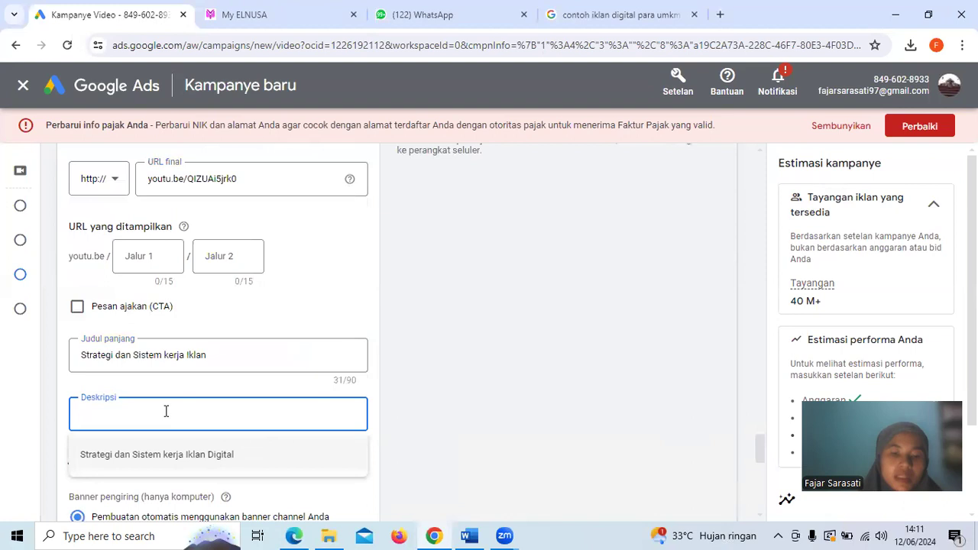
pyautogui.write('Video pembelajaran mengena')
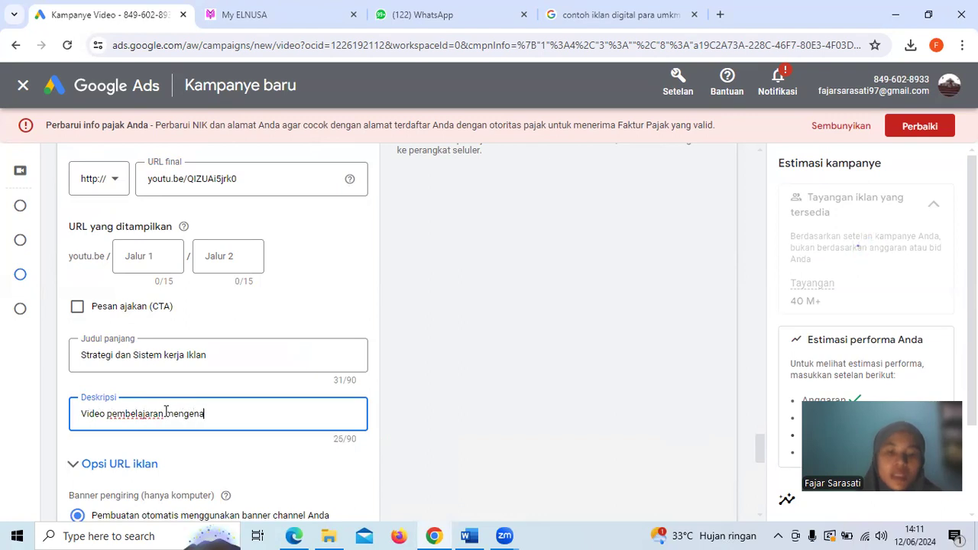
pyautogui.write('i strategi beriklan')
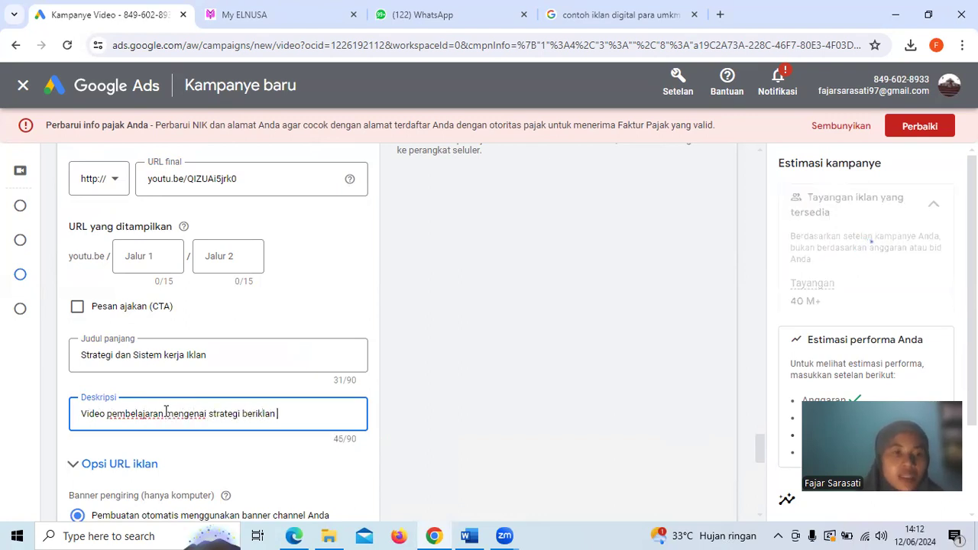
pyautogui.write('di digital marketing dan')
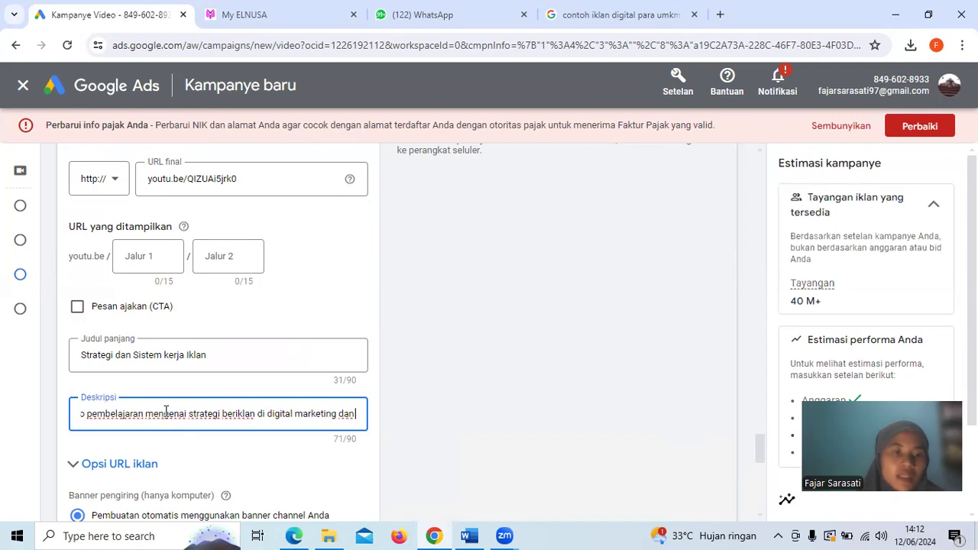
pyautogui.write(' sistem kerjanya')
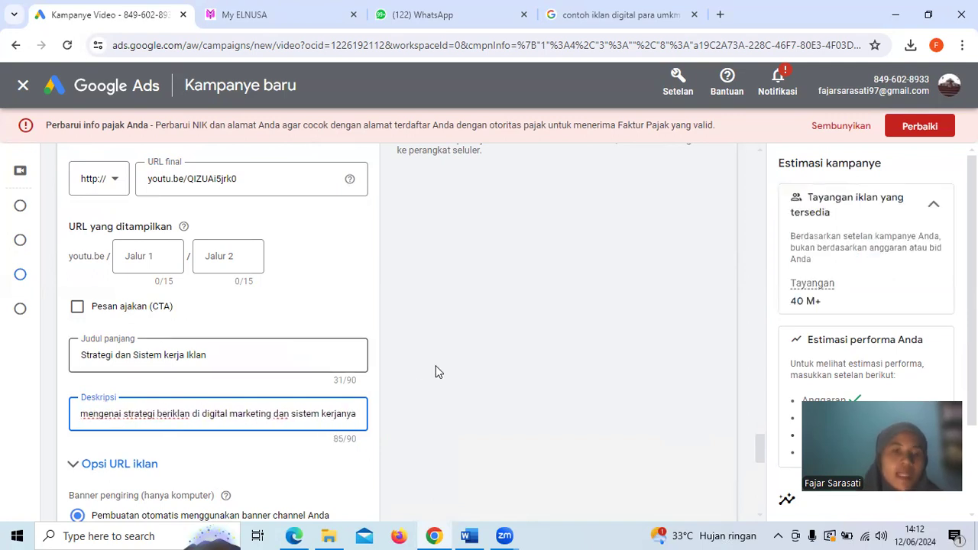
pyautogui.click(473, 372)
# Set the ad group's target CPV bid to Rp163
pyautogui.scroll(-3, 474, 372)
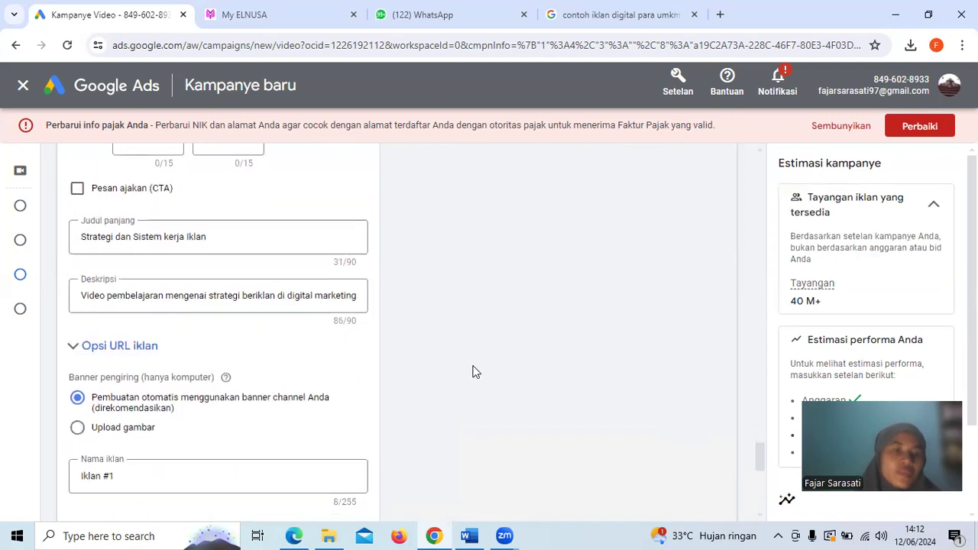
pyautogui.scroll(-4, 474, 372)
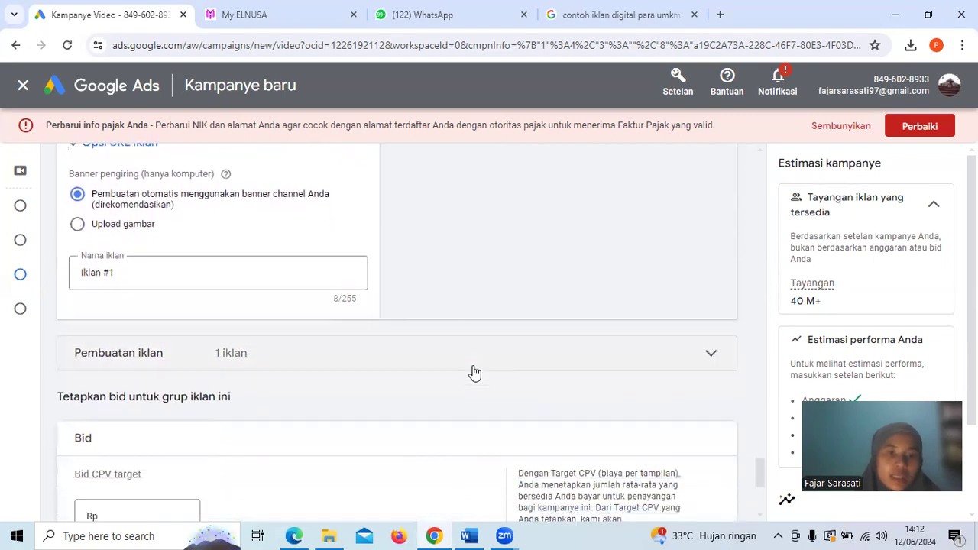
pyautogui.scroll(-2, 474, 372)
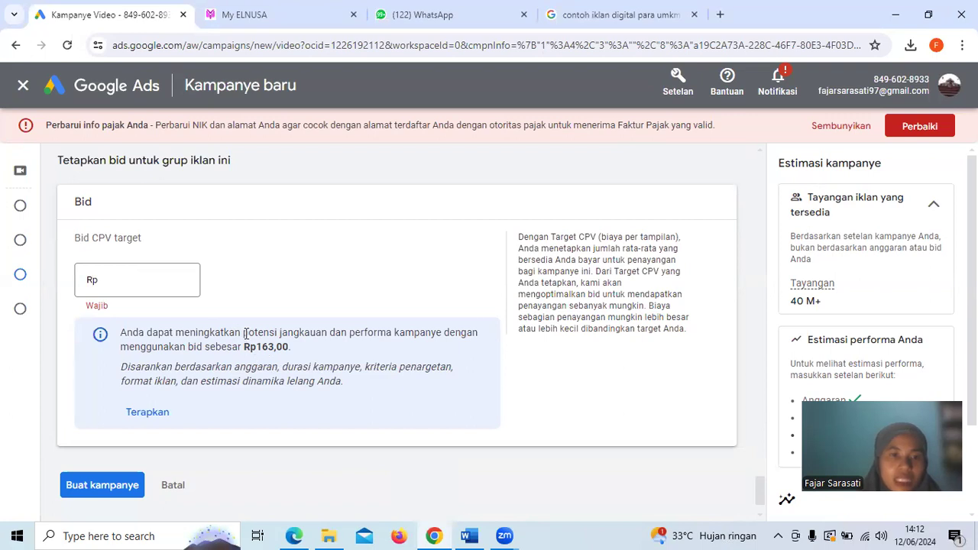
pyautogui.click(141, 280)
pyautogui.write('1')
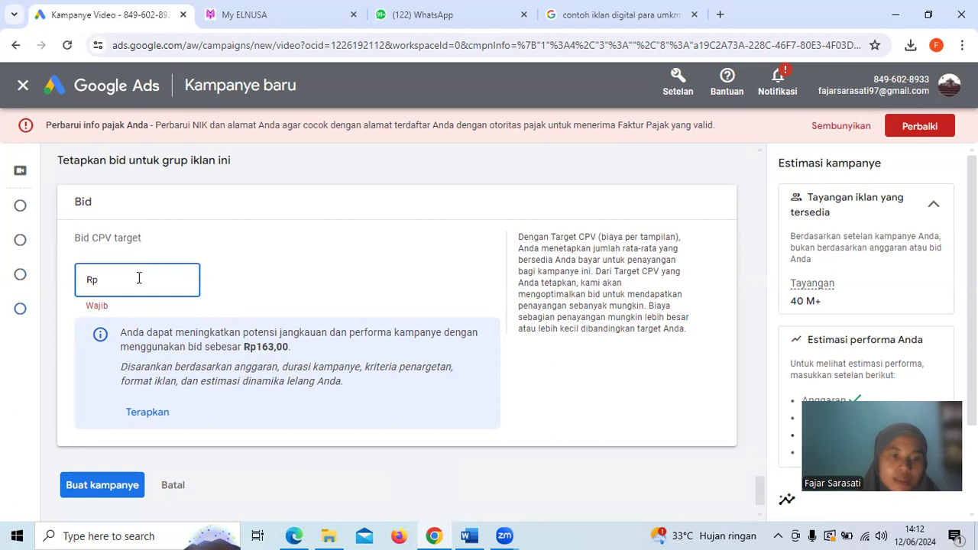
pyautogui.write('63')
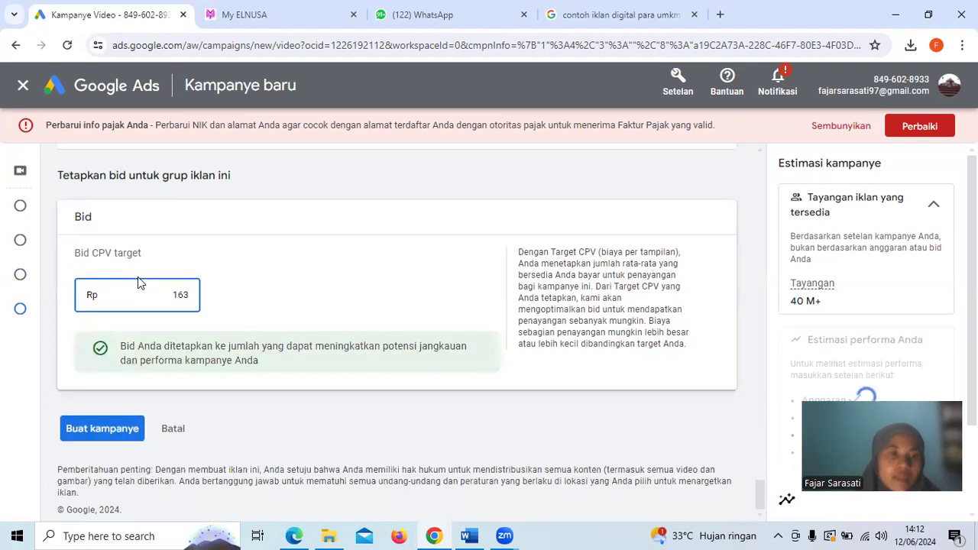
pyautogui.click(303, 304)
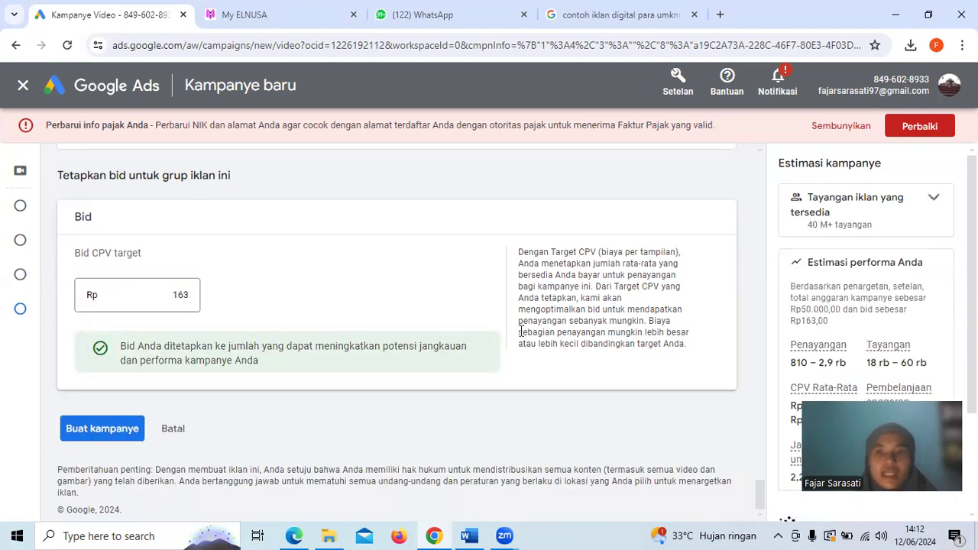
# Examine the campaign settings together with the estimated performance and the audience insights
pyautogui.scroll(1, 412, 321)
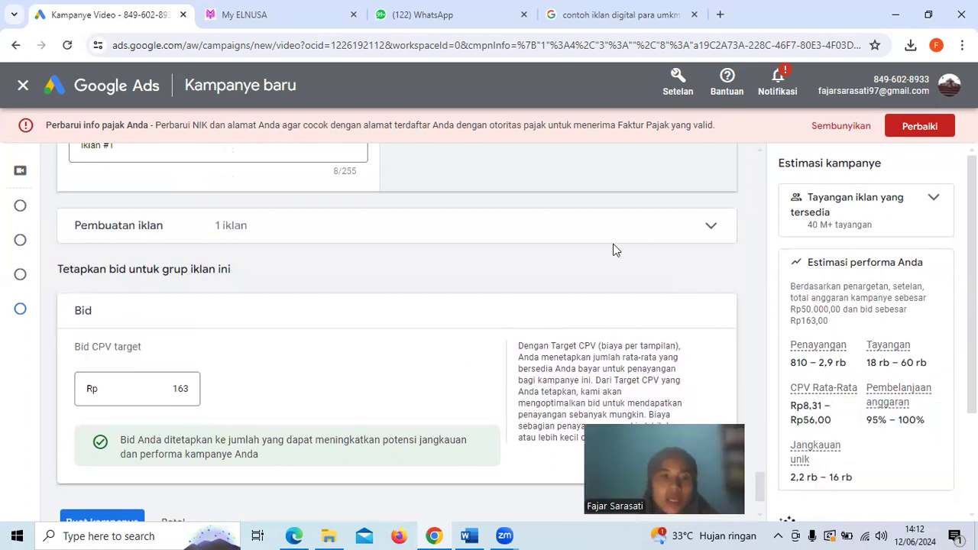
pyautogui.scroll(15, 615, 249)
pyautogui.scroll(15, 616, 250)
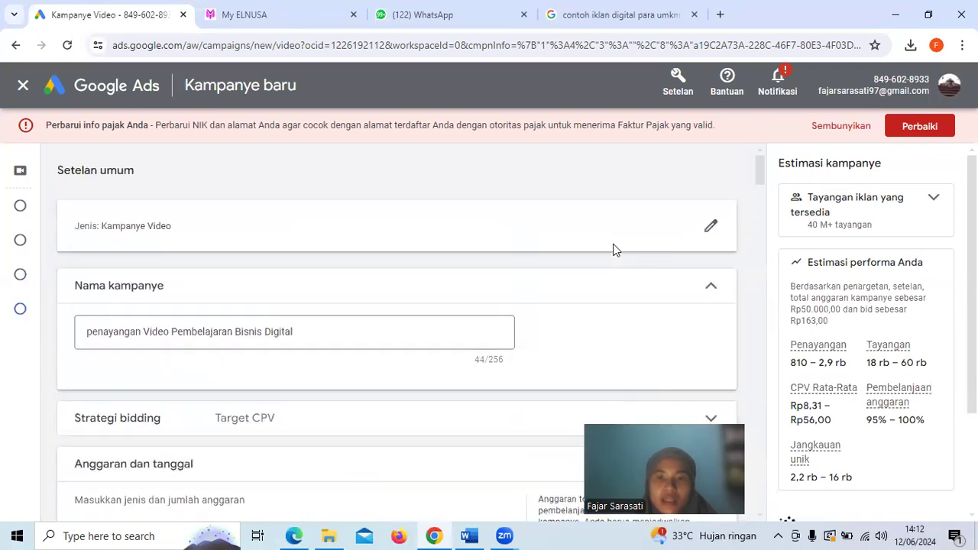
pyautogui.scroll(-15, 616, 250)
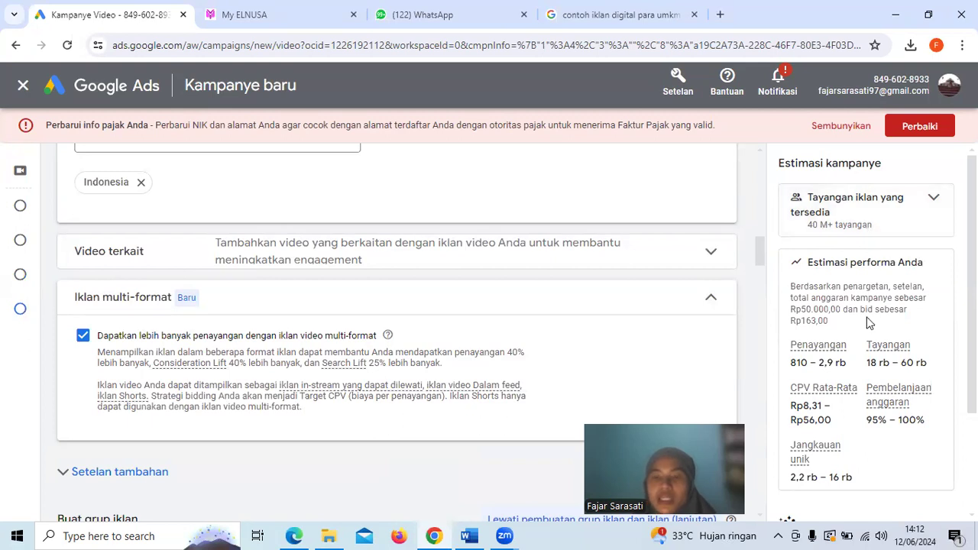
pyautogui.scroll(-2, 869, 323)
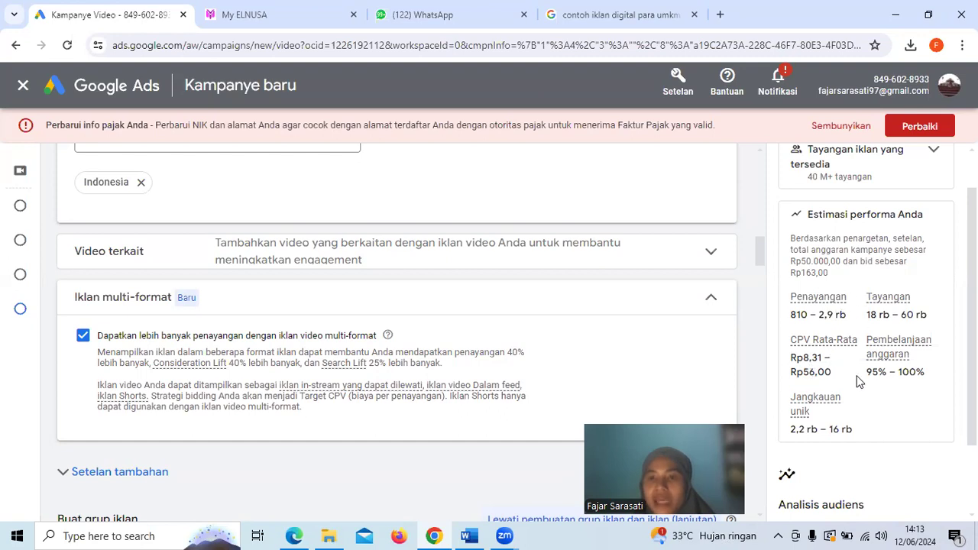
pyautogui.scroll(-1, 859, 373)
pyautogui.scroll(-3, 860, 372)
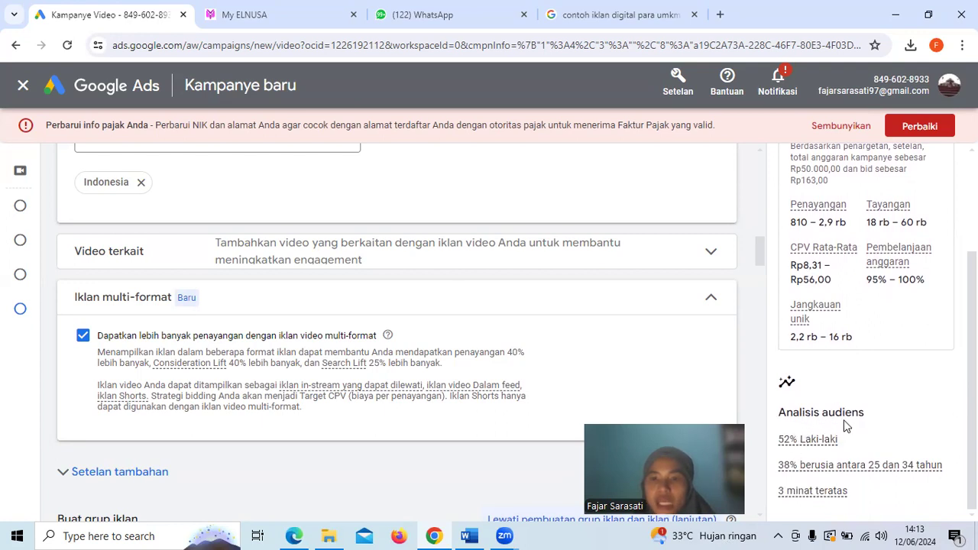
pyautogui.click(794, 442)
pyautogui.scroll(2, 865, 306)
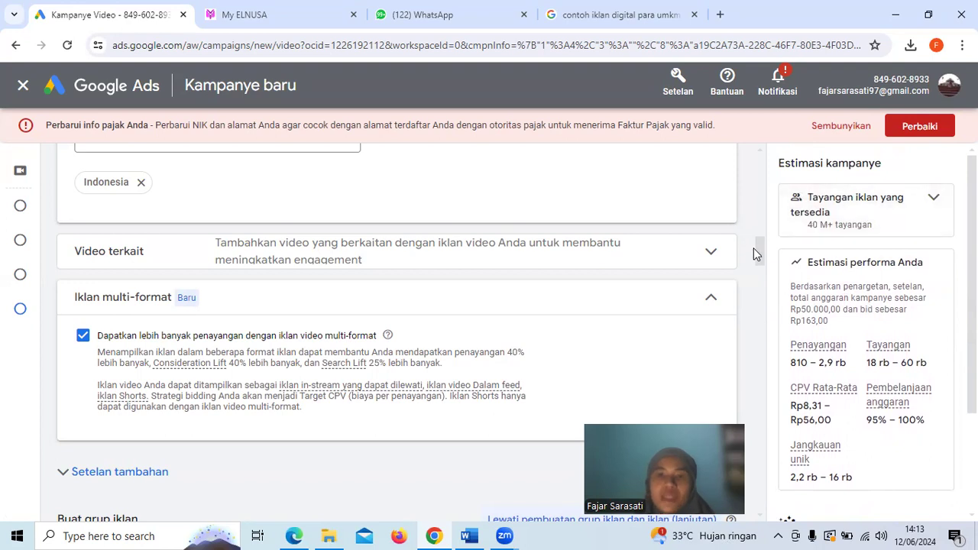
# Review the campaign from its general settings through to the bid and submit it for creation
pyautogui.moveTo(760, 257); pyautogui.dragTo(761, 191)
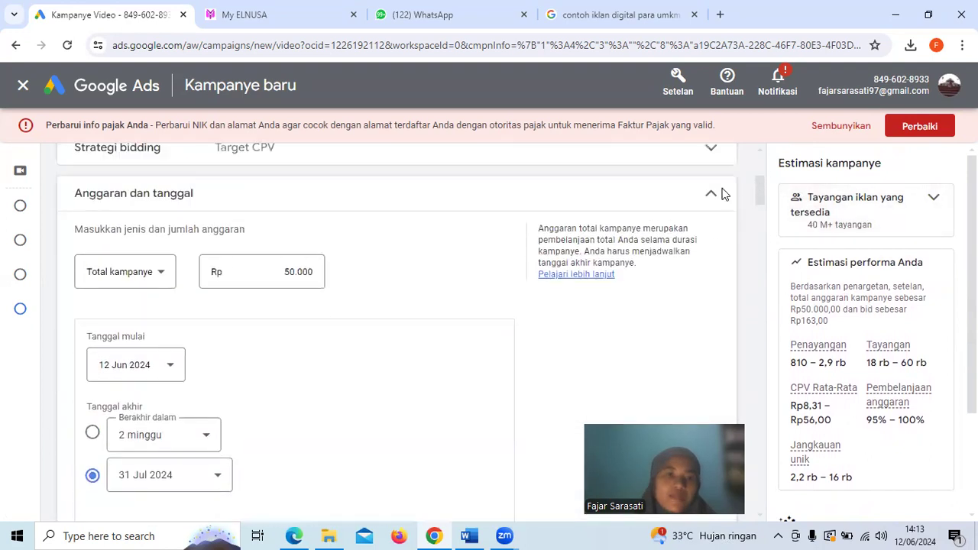
pyautogui.scroll(4, 374, 271)
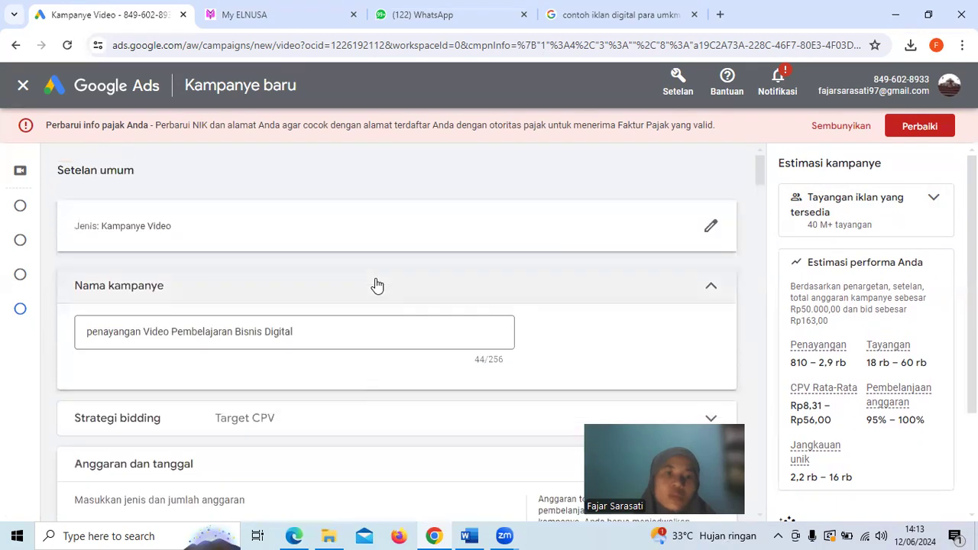
pyautogui.scroll(-4, 375, 283)
pyautogui.scroll(-20, 375, 284)
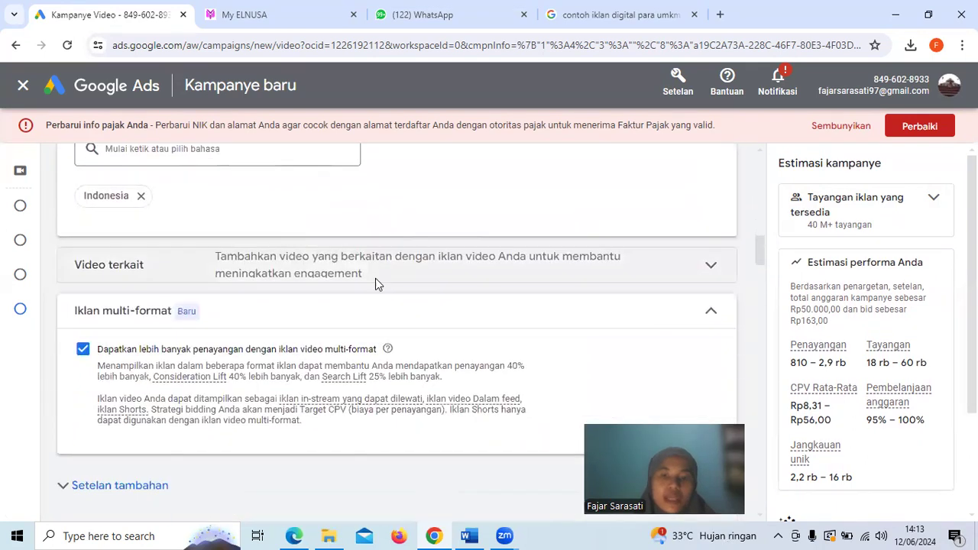
pyautogui.scroll(-20, 375, 284)
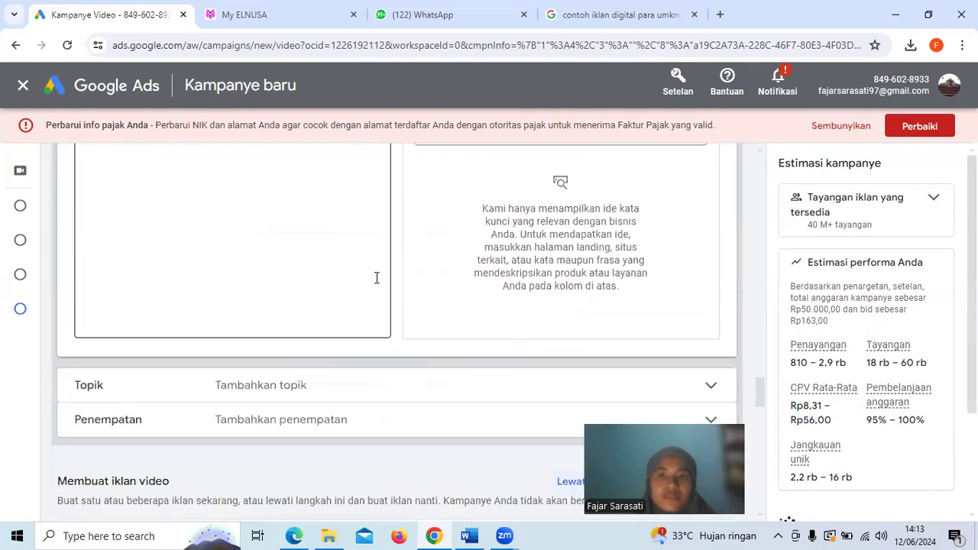
pyautogui.scroll(-15, 376, 283)
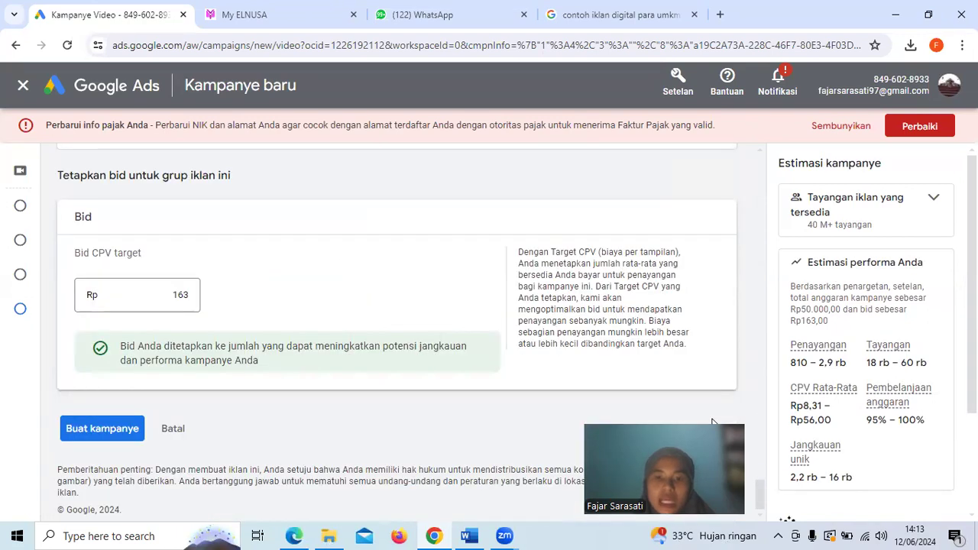
pyautogui.click(115, 429)
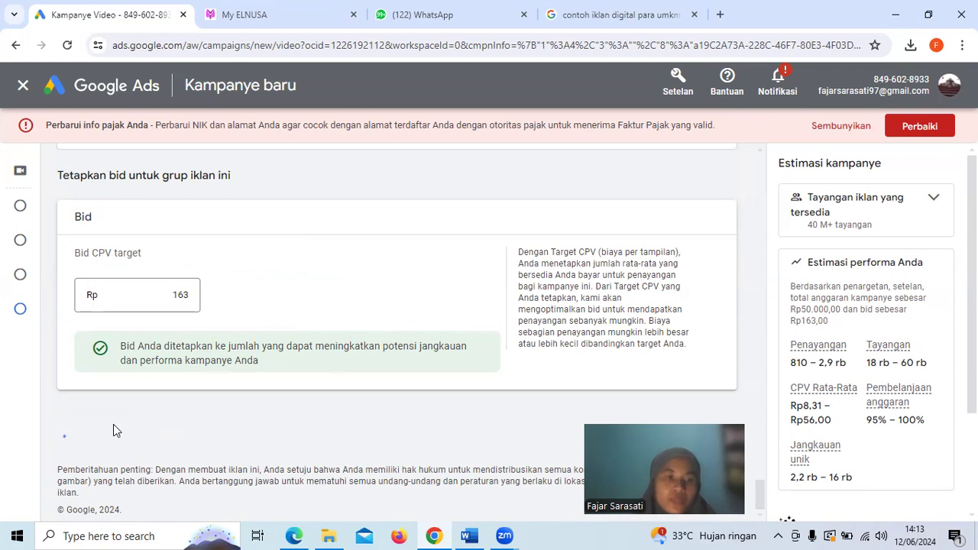
pyautogui.click(115, 428)
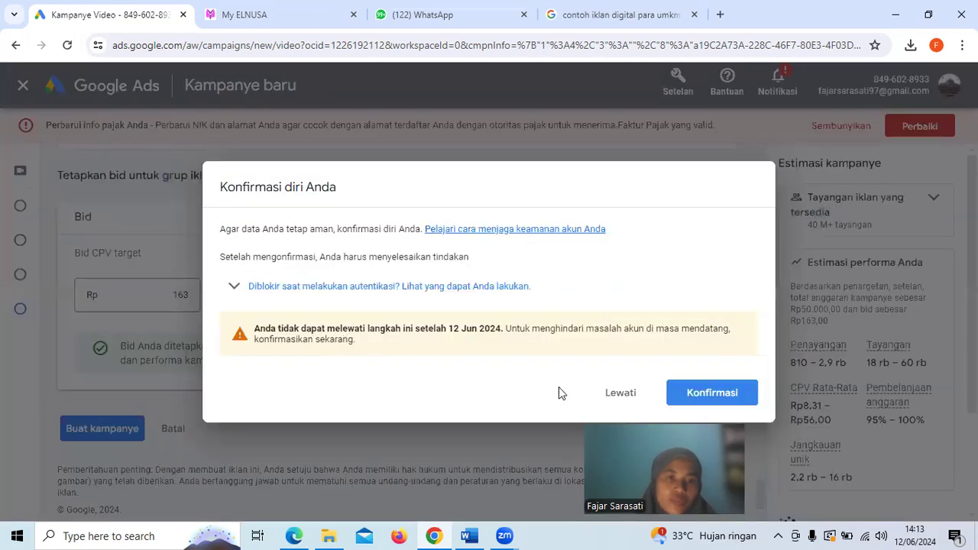
# Try twice to confirm the account owner's identity, closing the Google verification window each time
pyautogui.click(692, 395)
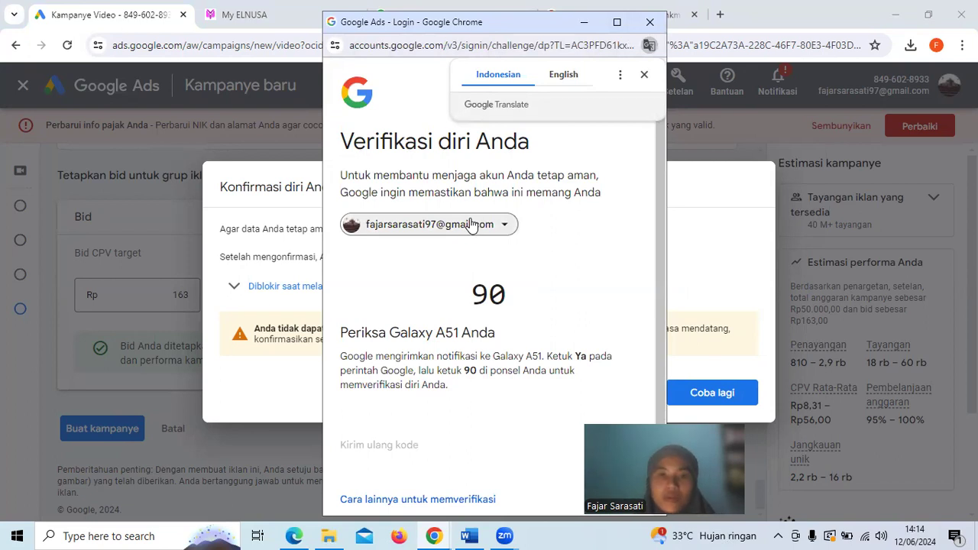
pyautogui.click(658, 27)
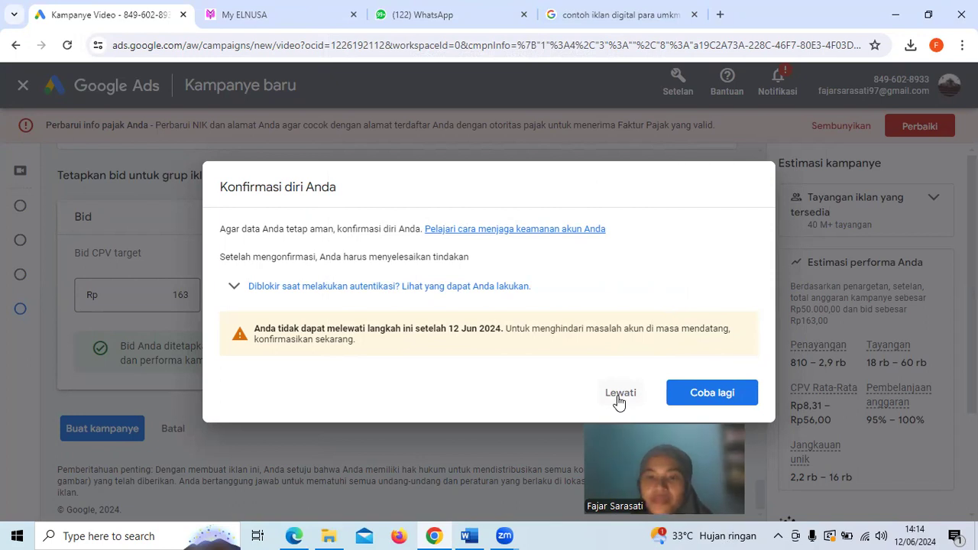
pyautogui.click(698, 399)
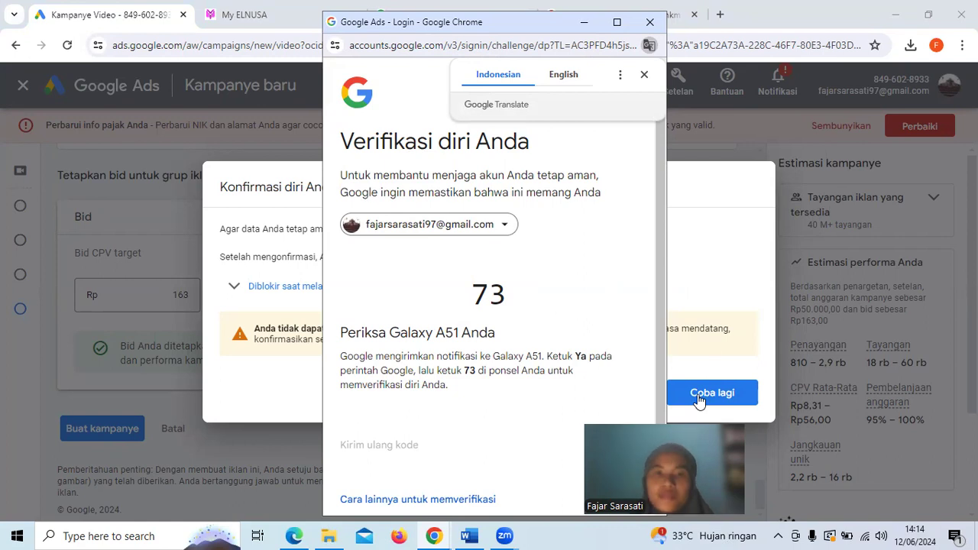
pyautogui.click(650, 23)
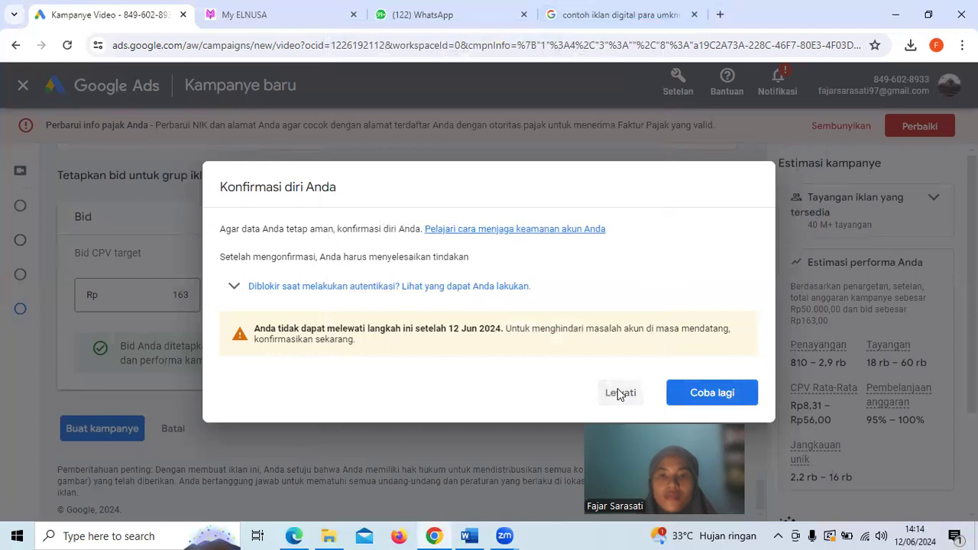
# Skip the identity confirmation and check the estimated performance and audience insights beside the bid settings
pyautogui.click(618, 392)
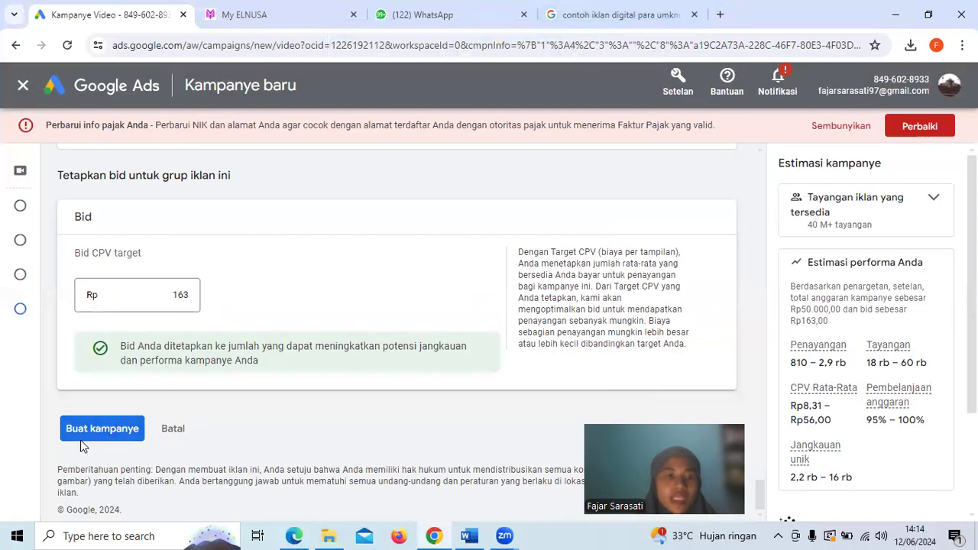
pyautogui.moveTo(25, 186)
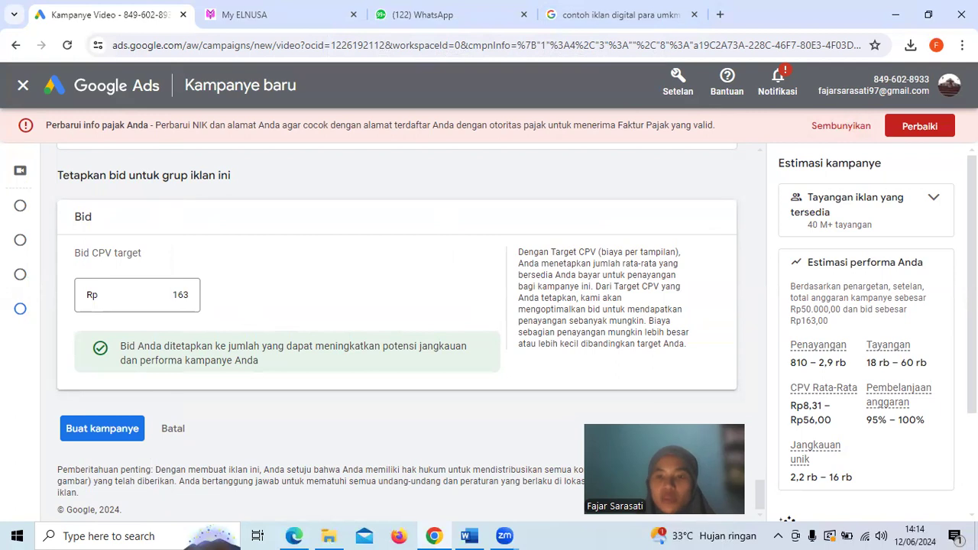
pyautogui.scroll(-2, 865, 344)
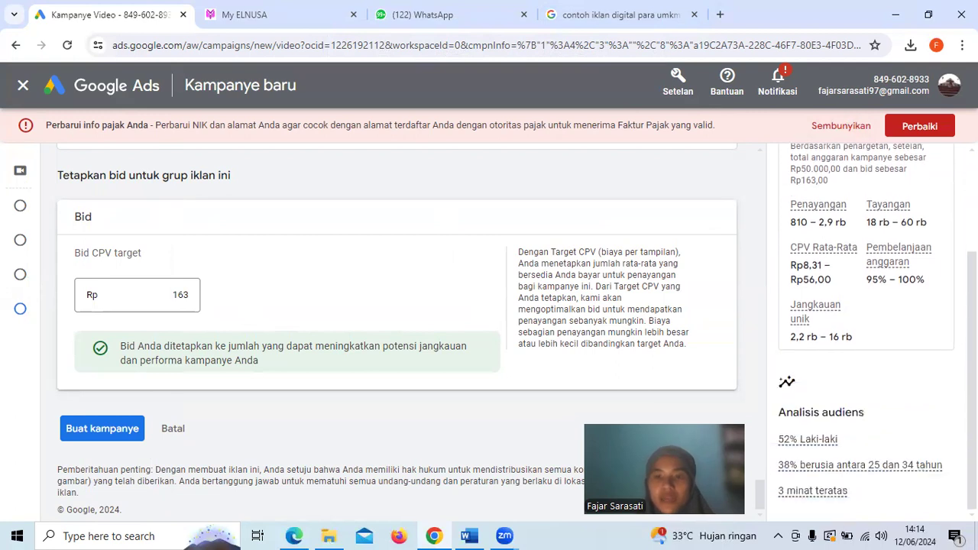
pyautogui.scroll(2, 865, 329)
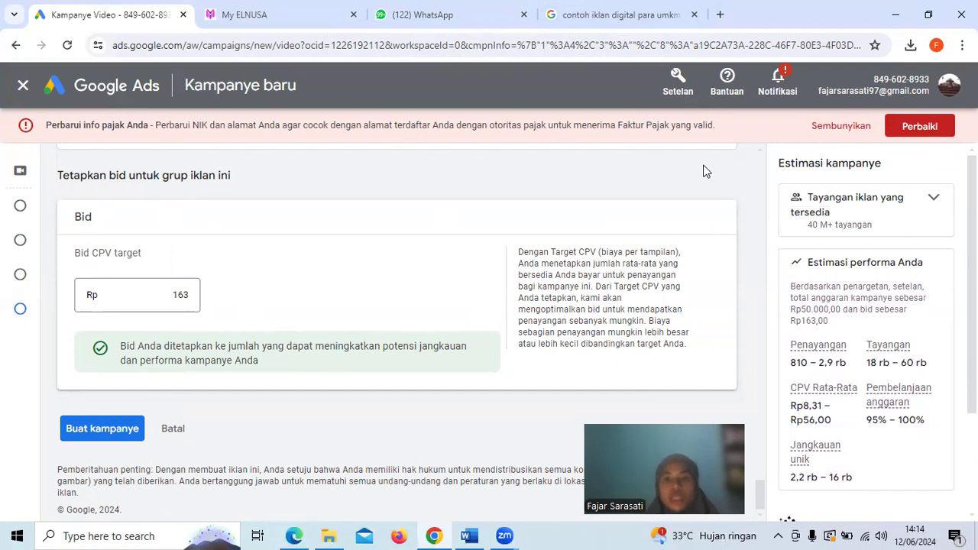
# Review the ad text, general settings, total budget, dates, location, language and keyword targeting of the new campaign
pyautogui.scroll(5, 704, 171)
pyautogui.scroll(8, 704, 171)
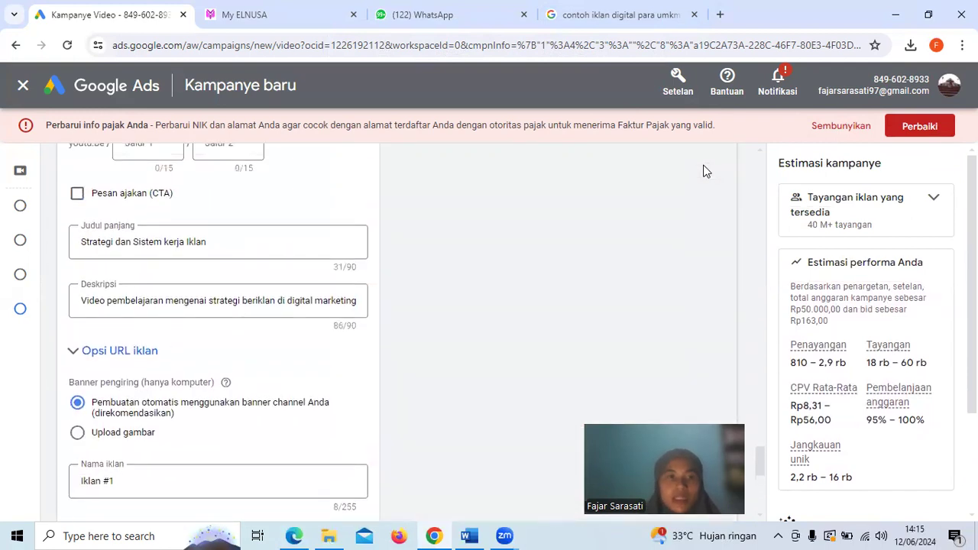
pyautogui.scroll(7, 704, 171)
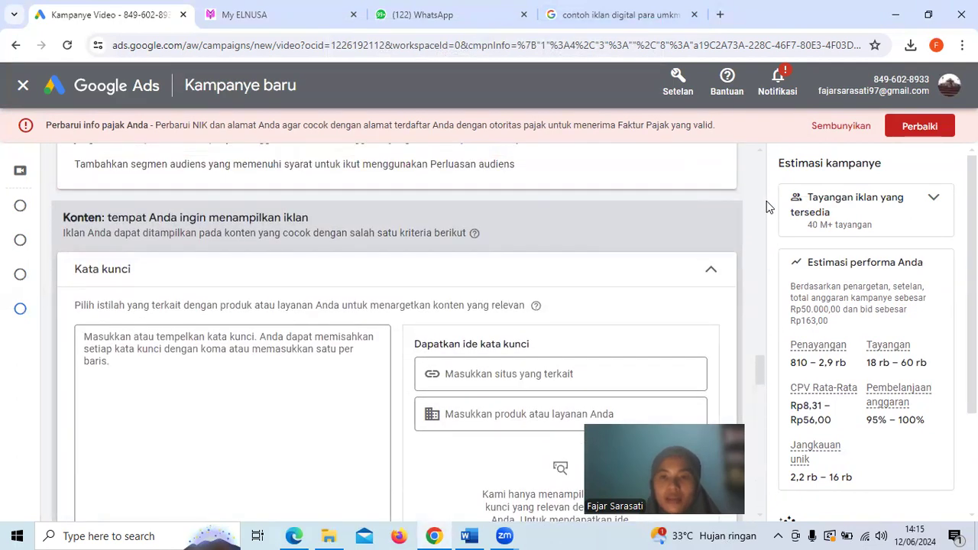
pyautogui.scroll(4, 752, 211)
pyautogui.scroll(10, 752, 209)
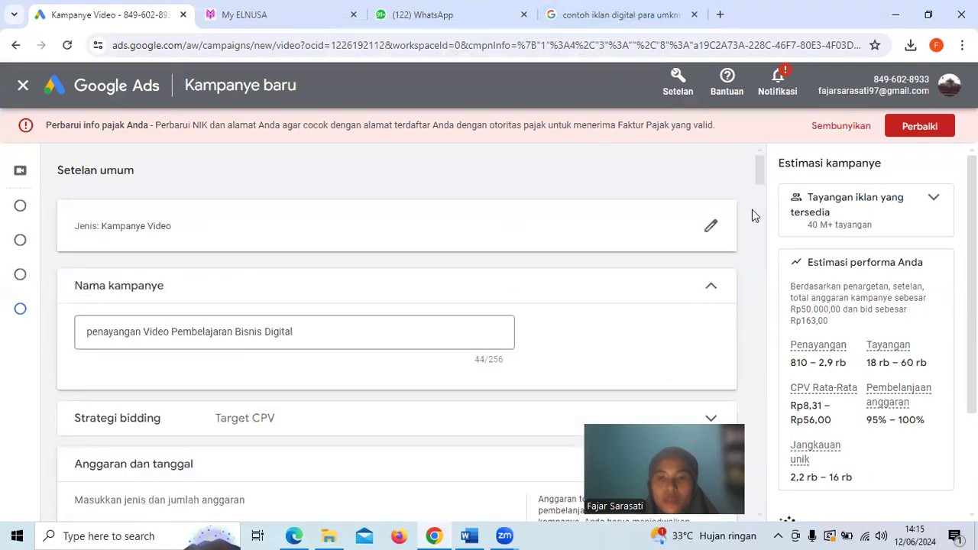
pyautogui.scroll(-3, 751, 210)
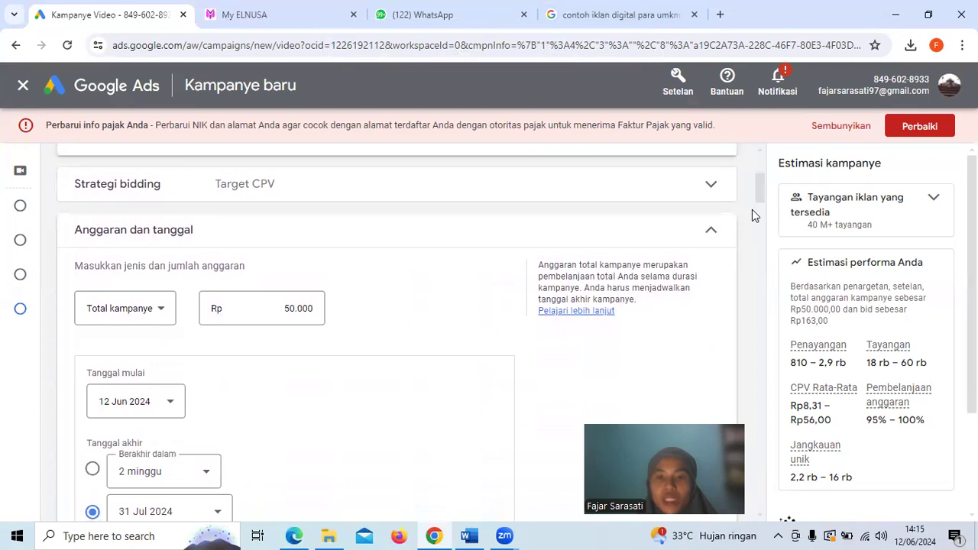
pyautogui.scroll(-10, 752, 209)
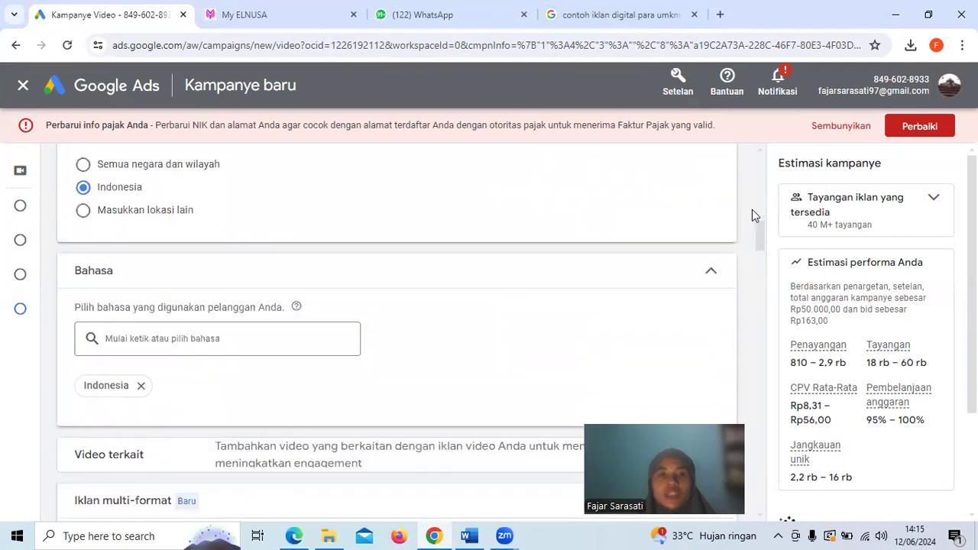
pyautogui.scroll(-10, 752, 209)
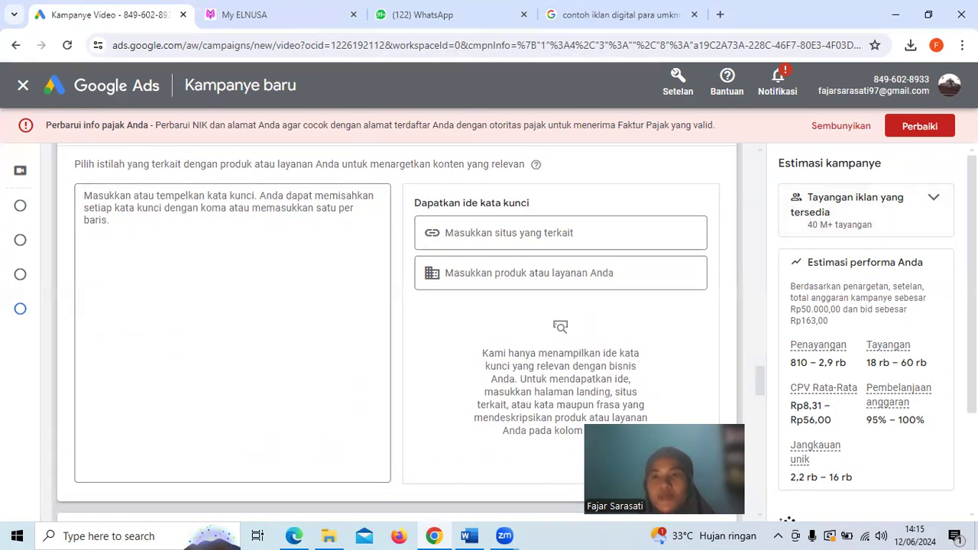
# Examine the campaign's performance estimate and audience analysis again, and return to the general settings with the campaign name
pyautogui.scroll(-2, 865, 332)
pyautogui.scroll(2, 866, 332)
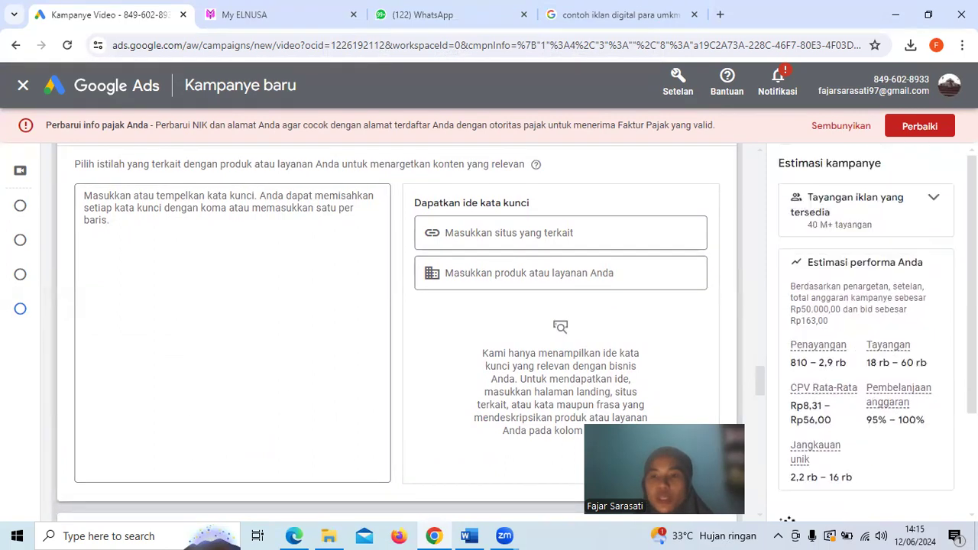
pyautogui.scroll(-2, 865, 332)
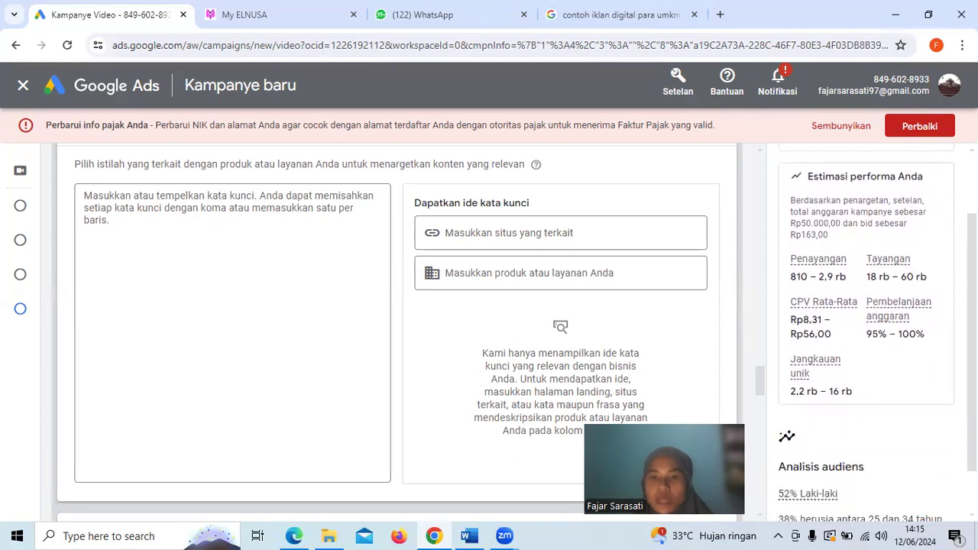
pyautogui.scroll(2, 865, 332)
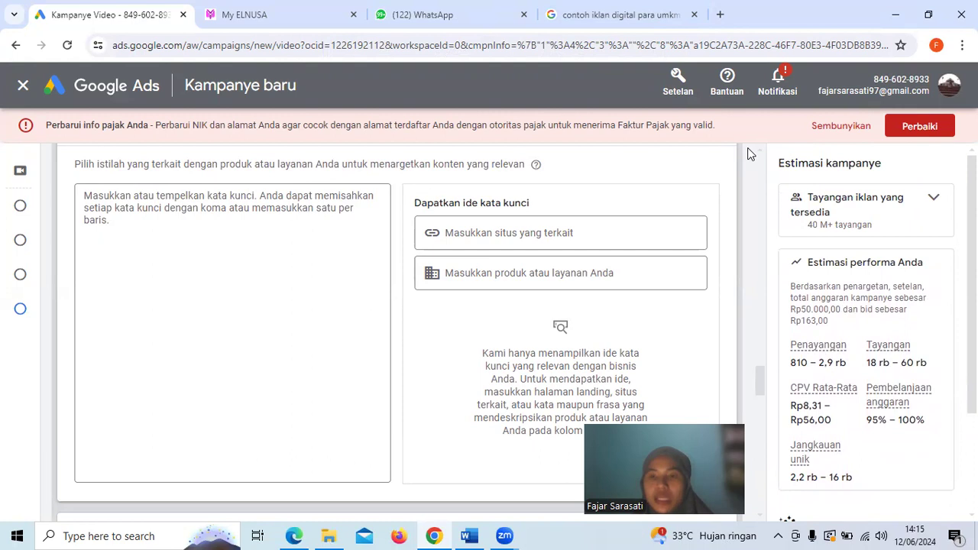
pyautogui.scroll(-2, 748, 154)
pyautogui.scroll(6, 748, 153)
pyautogui.scroll(10, 748, 153)
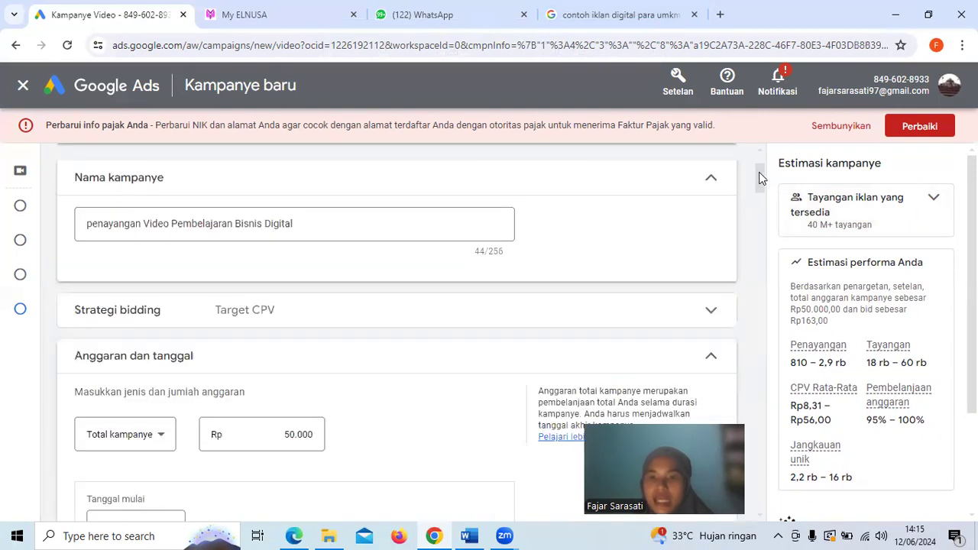
pyautogui.scroll(2, 761, 178)
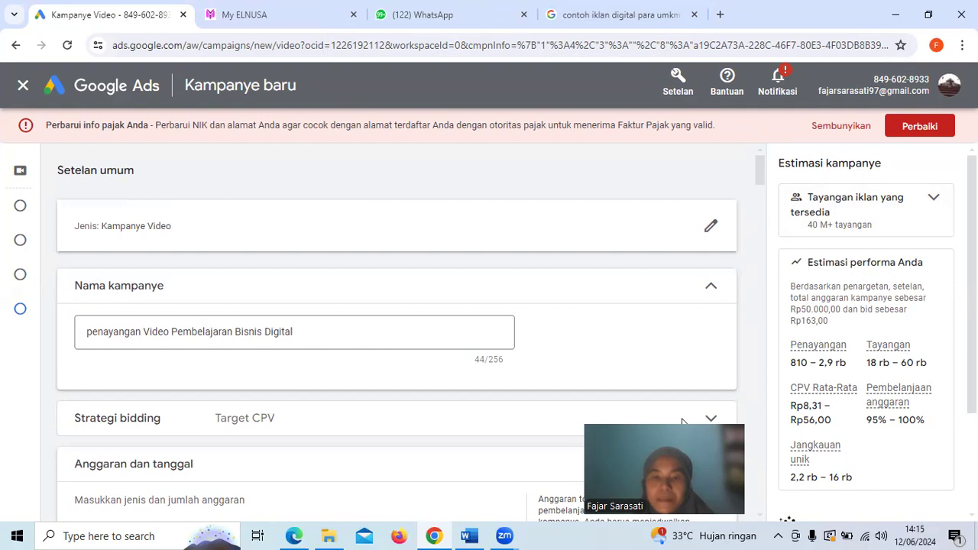
pyautogui.moveTo(682, 422); pyautogui.dragTo(900, 426)
pyautogui.moveTo(760, 172); pyautogui.dragTo(763, 146)
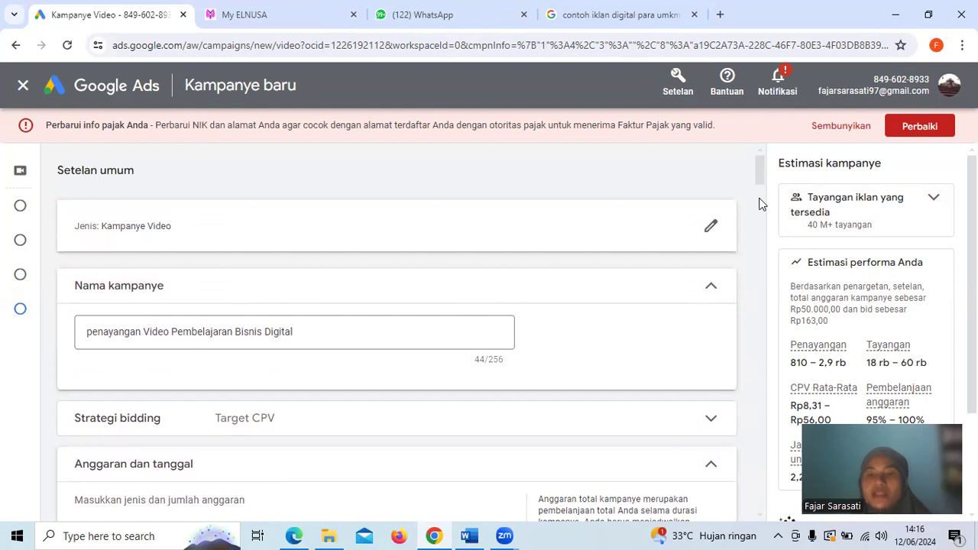